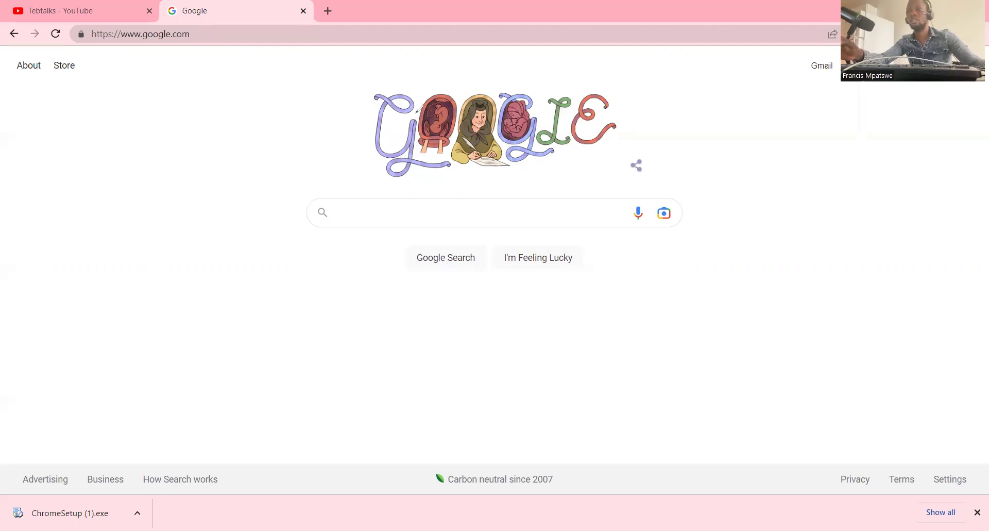
- Ink-mark the search area, Google Search, share icon, microphone and Gmail link, then open sign-in
mouse_move(344, 158)
mouse_down()
mouse_move(668, 279)
mouse_move(675, 171)
mouse_move(525, 138)
mouse_move(304, 144)
mouse_move(280, 163)
mouse_up()
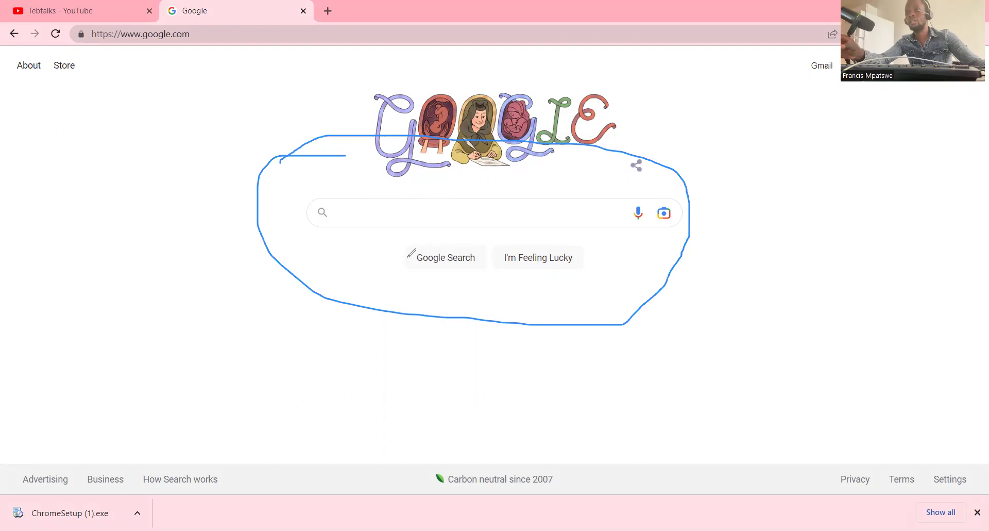
drag(418, 267, 476, 265)
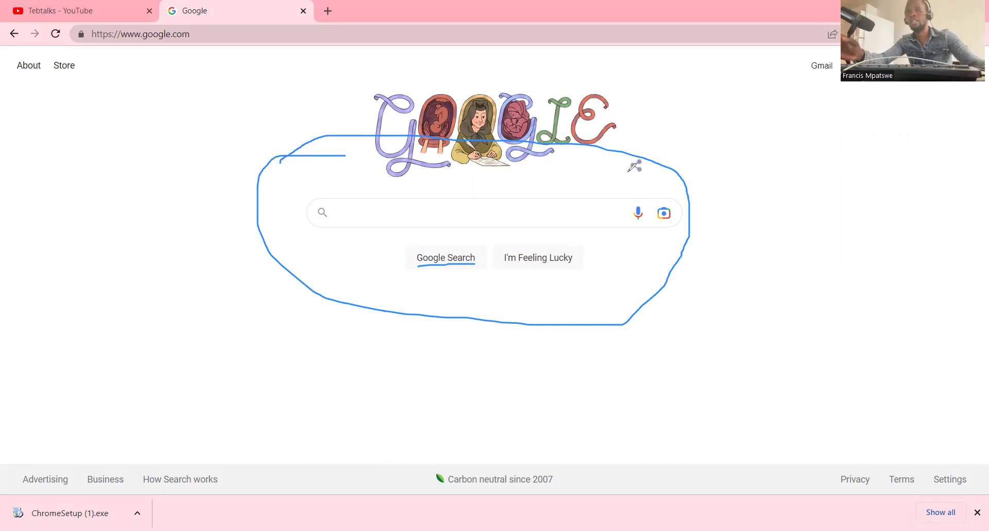
drag(628, 172, 646, 172)
drag(630, 221, 648, 221)
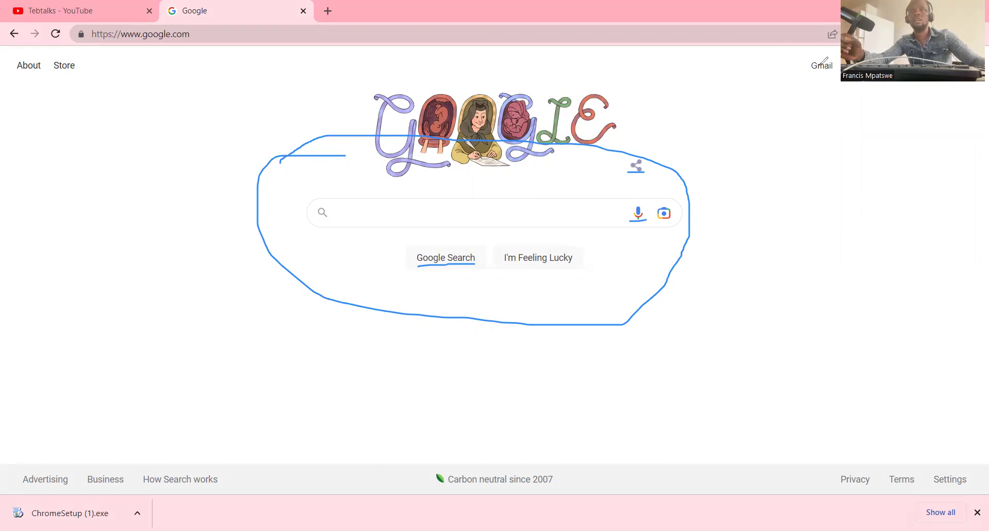
drag(807, 71, 837, 70)
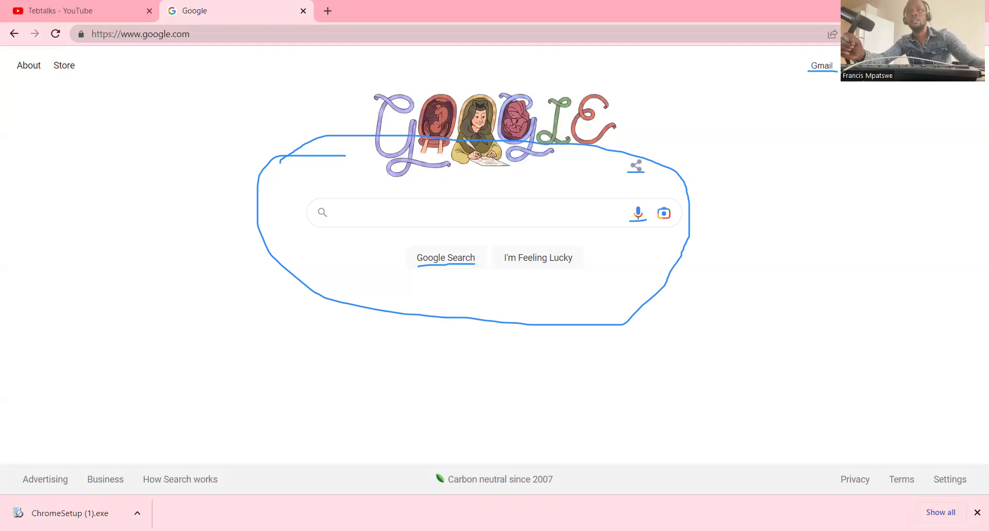
drag(893, 81, 903, 82)
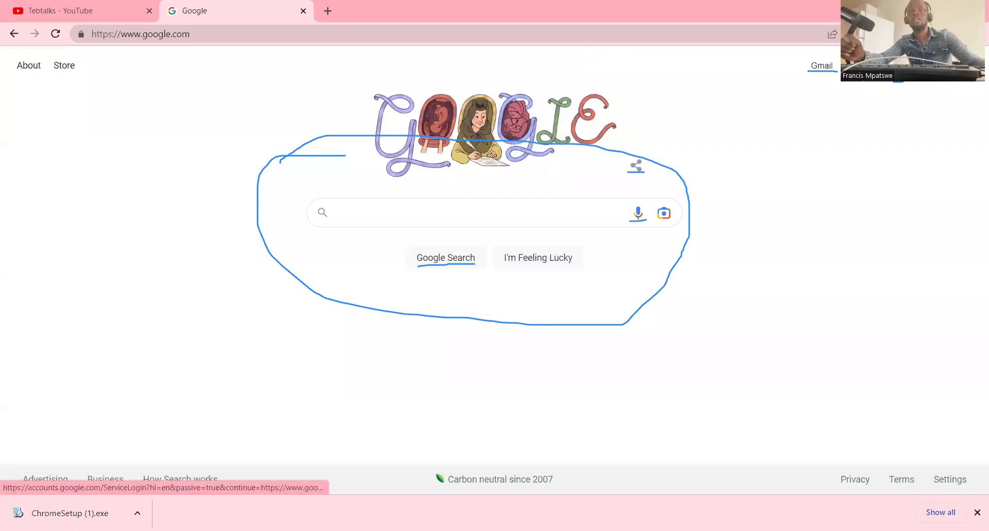
click(937, 65)
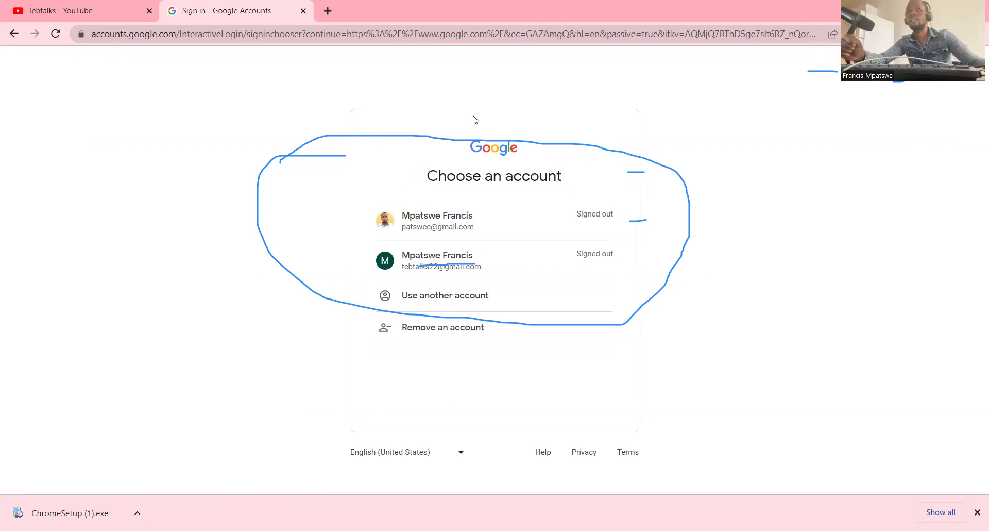
- Erase every leftover pen mark from the Choose an account page
click(518, 140)
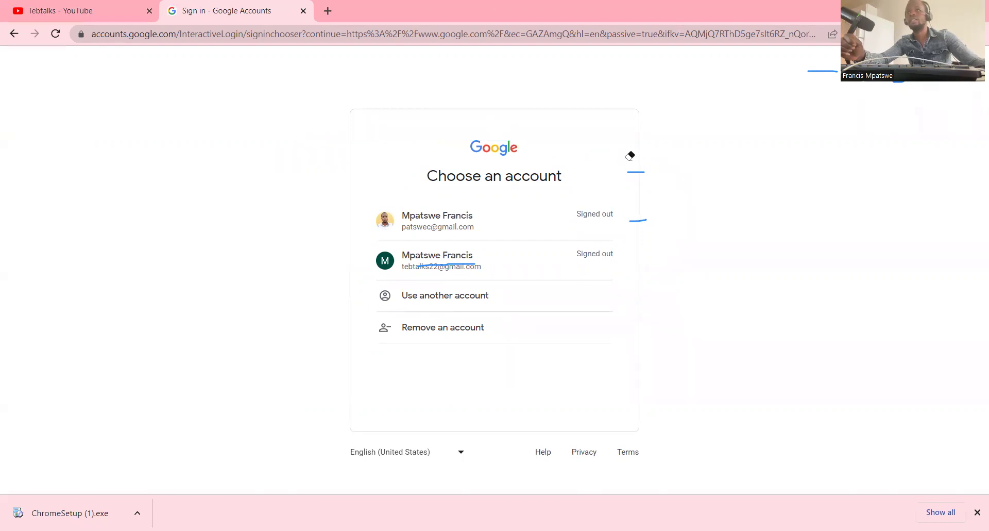
click(636, 172)
click(638, 220)
click(900, 82)
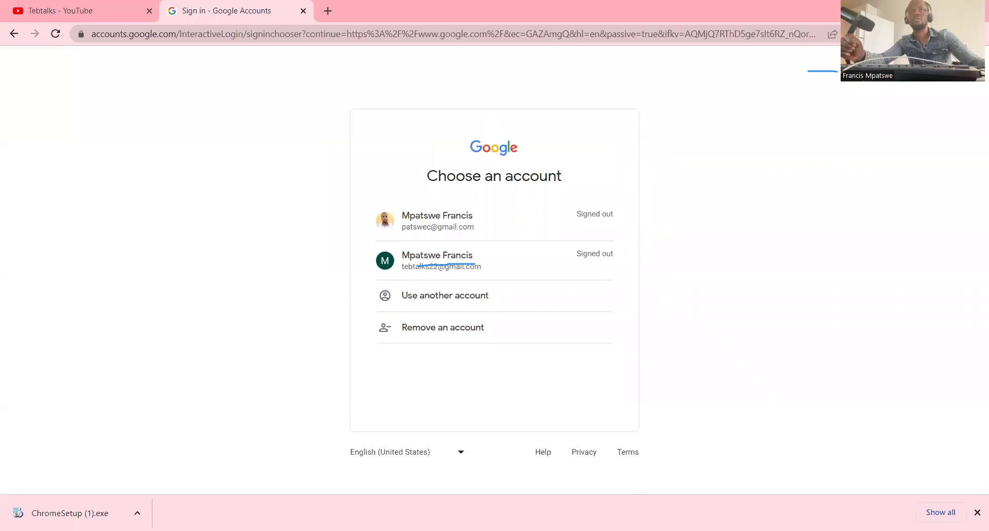
click(822, 71)
click(438, 263)
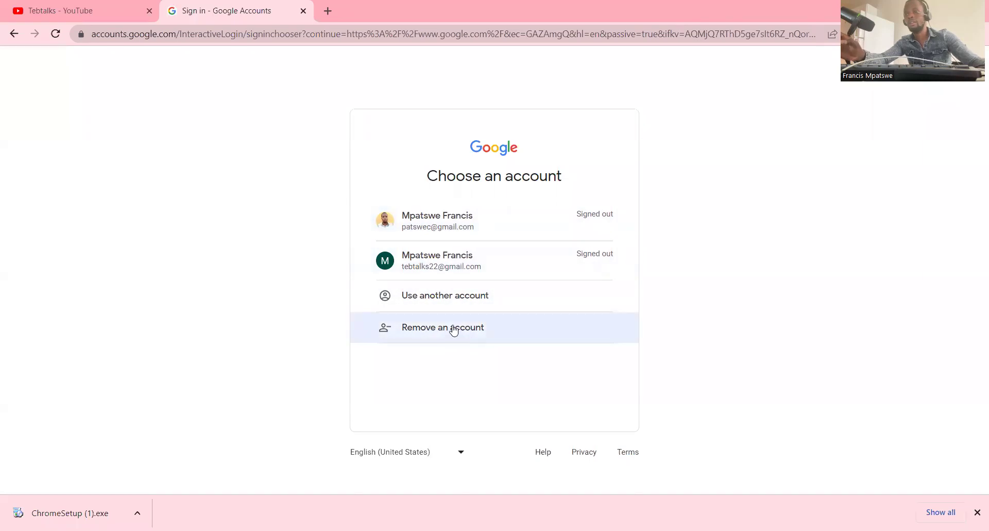
- Remove both saved accounts from this browser, confirming Yes, remove for each
click(425, 325)
click(606, 242)
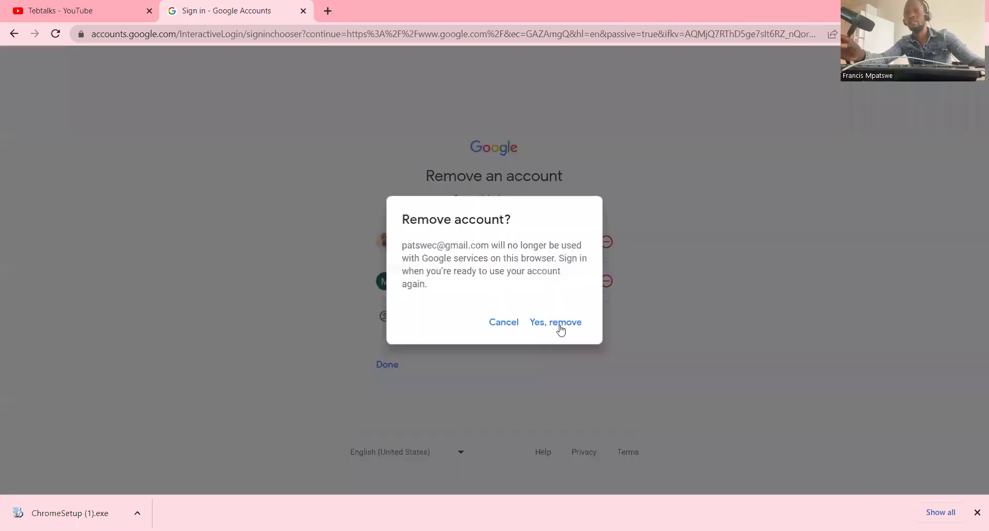
click(560, 324)
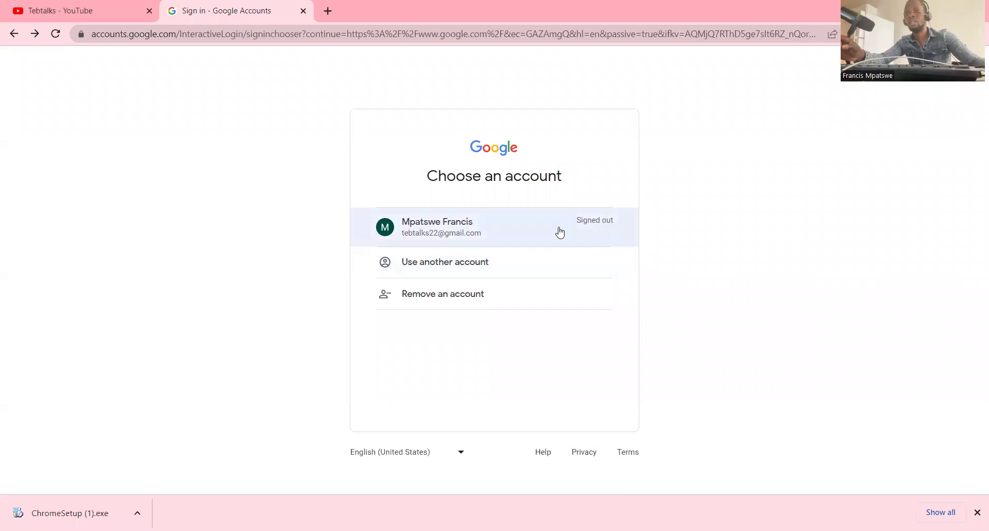
click(460, 302)
click(606, 242)
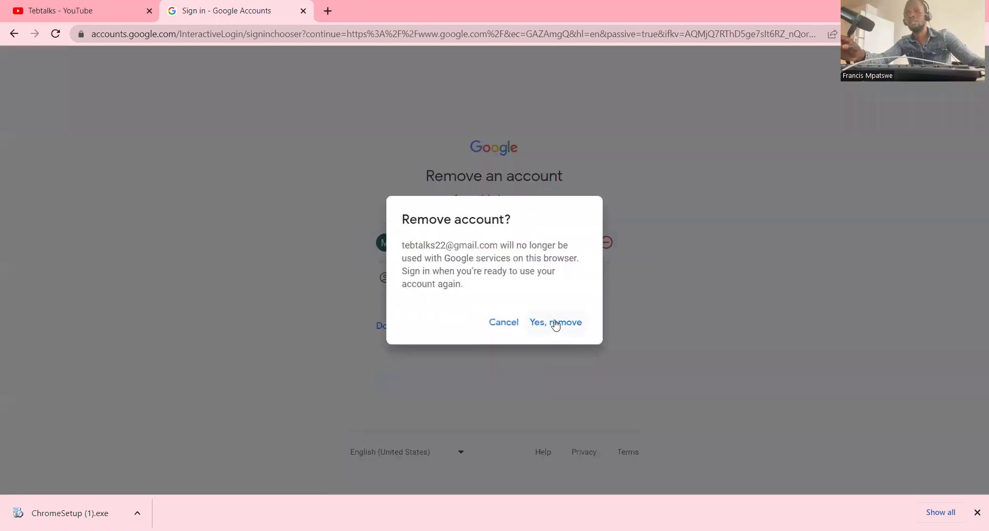
click(553, 320)
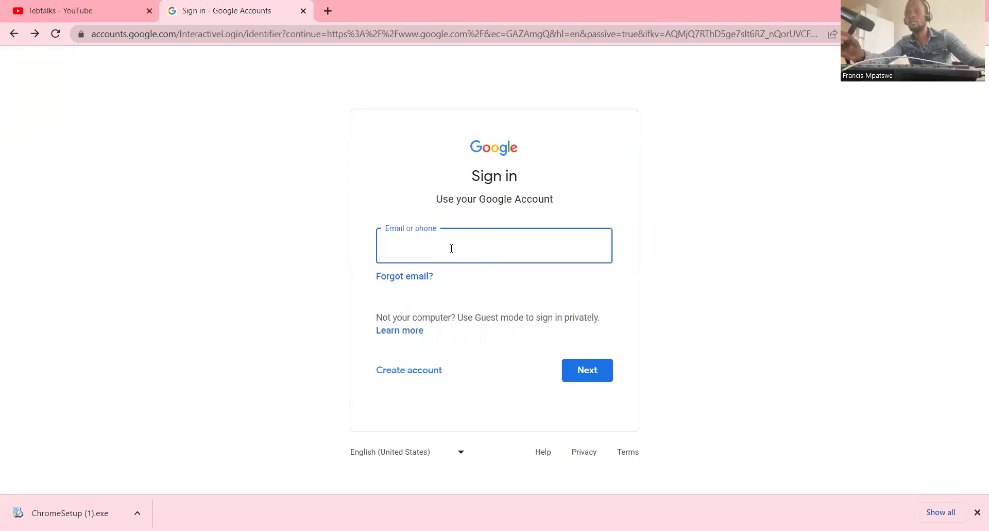
click(404, 277)
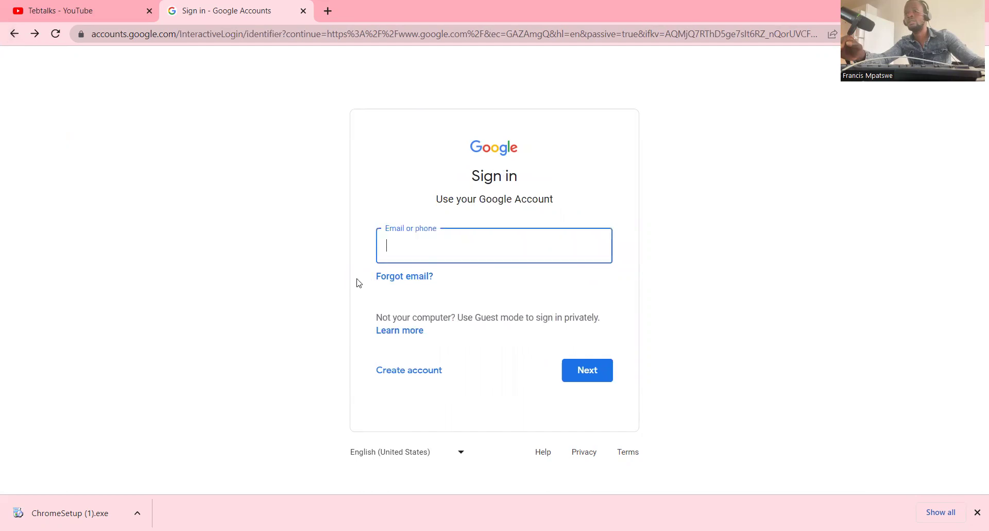
click(394, 373)
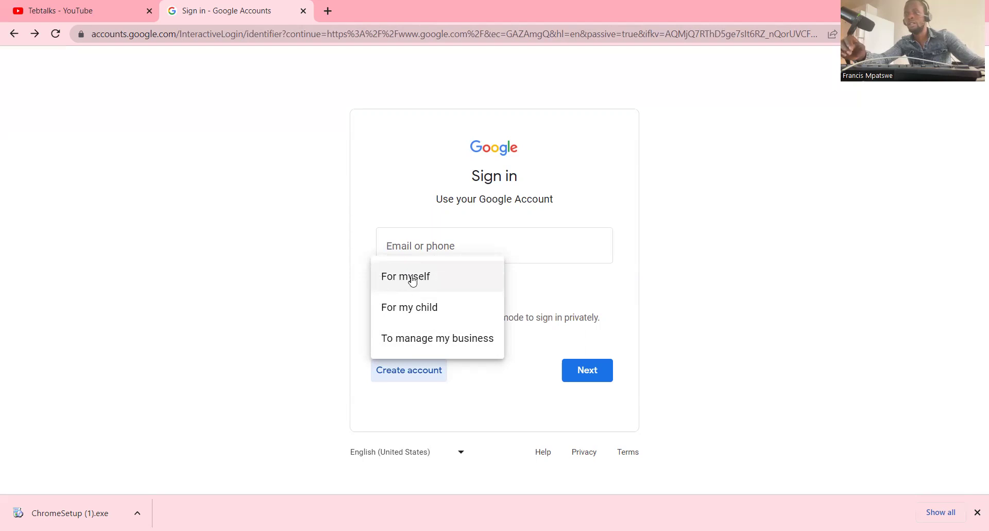
click(413, 279)
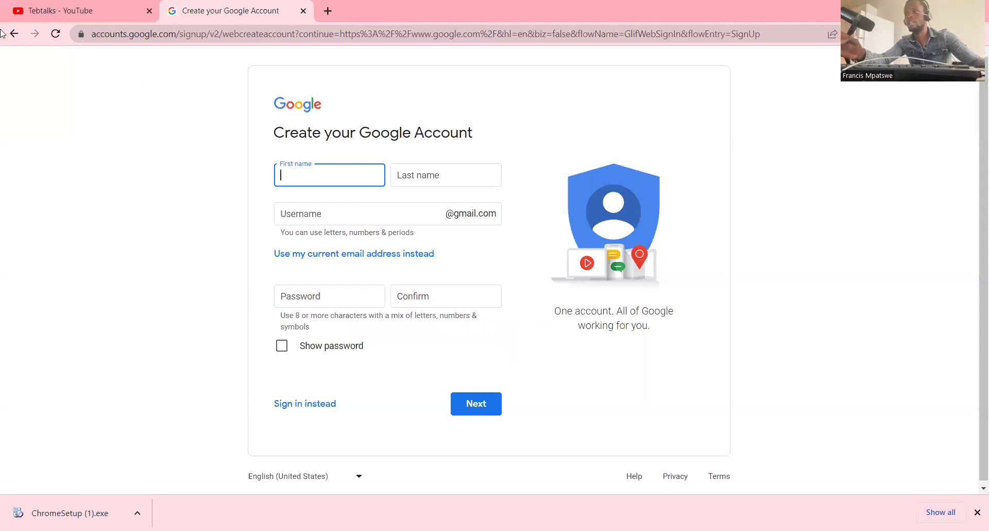
key(alt+Left)
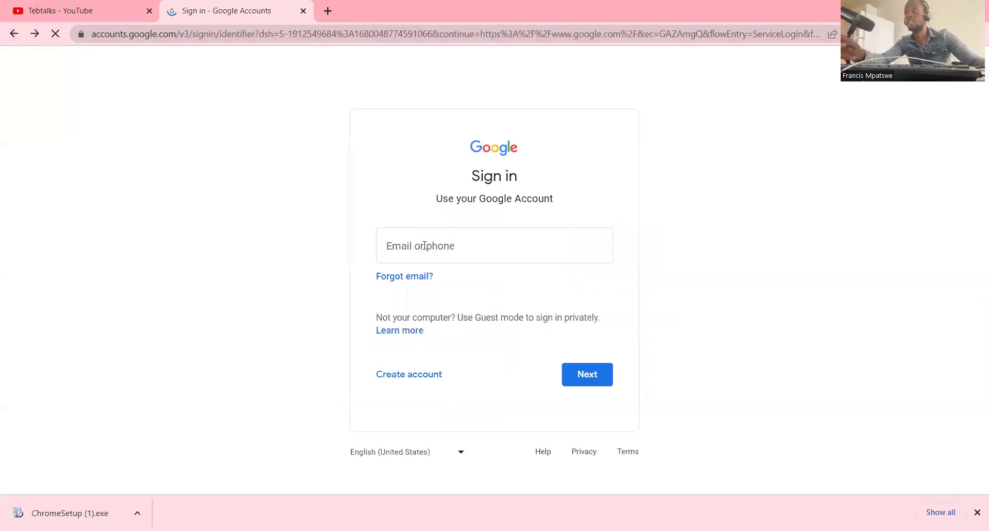
- Enter the account's Gmail address in the Email or phone field and continue to the password step
click(441, 250)
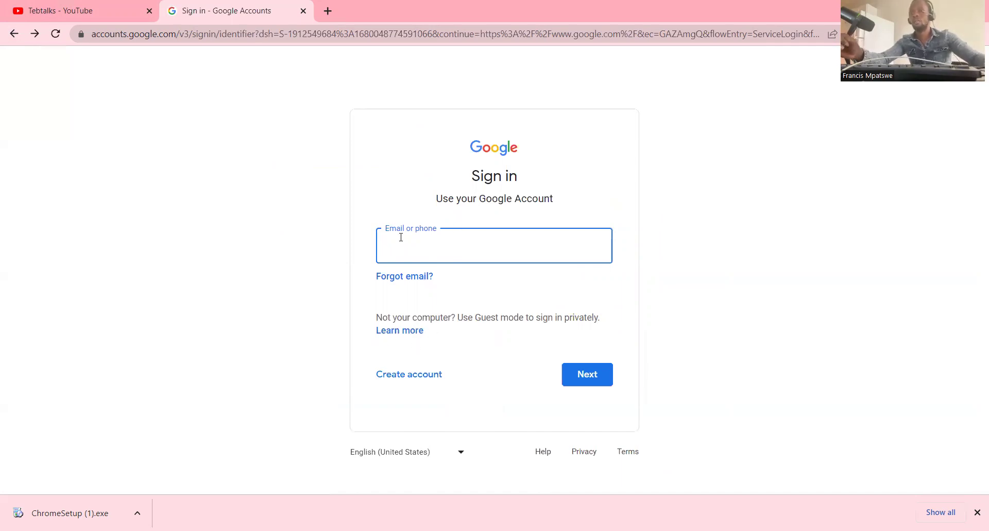
text(P)
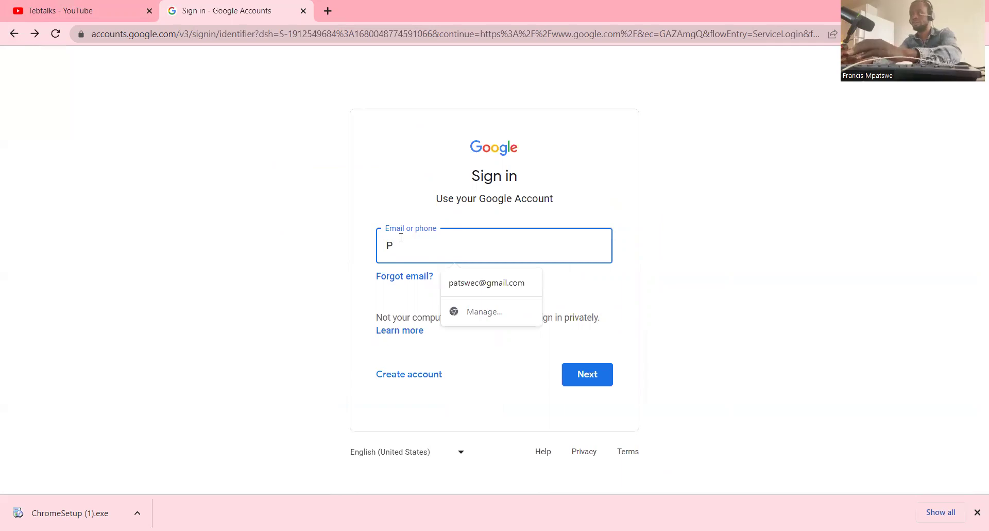
key(BackSpace)
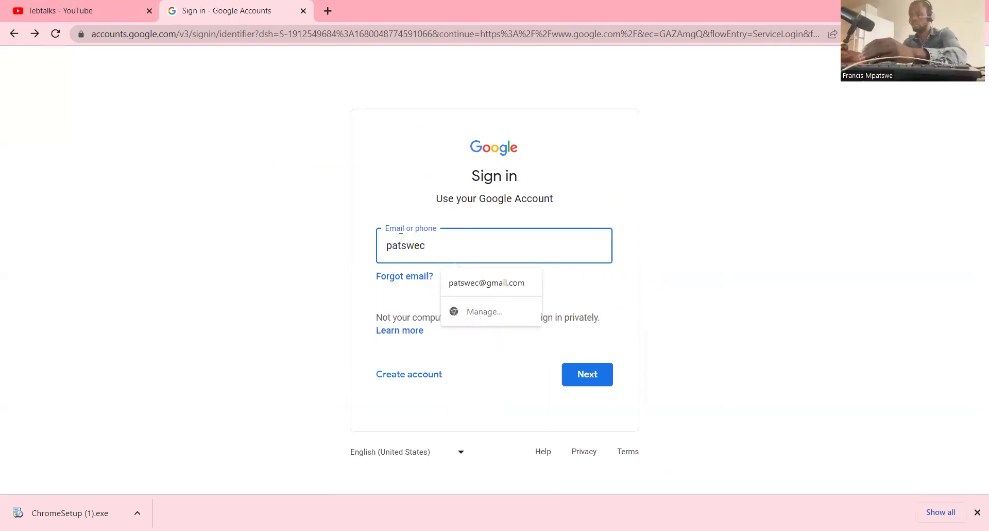
text(@g)
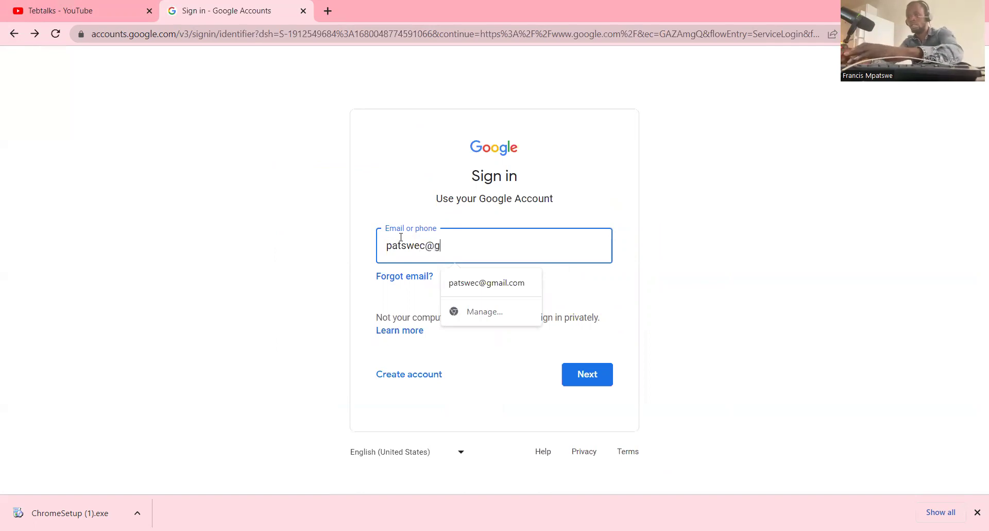
text(ma)
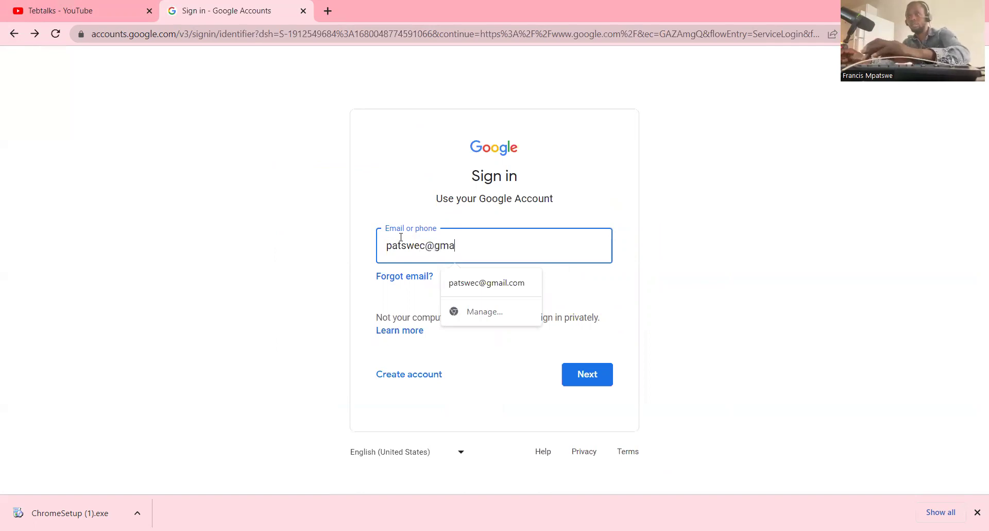
key(BackSpace)
key(BackSpace)
key(BackSpace)
key(BackSpace)
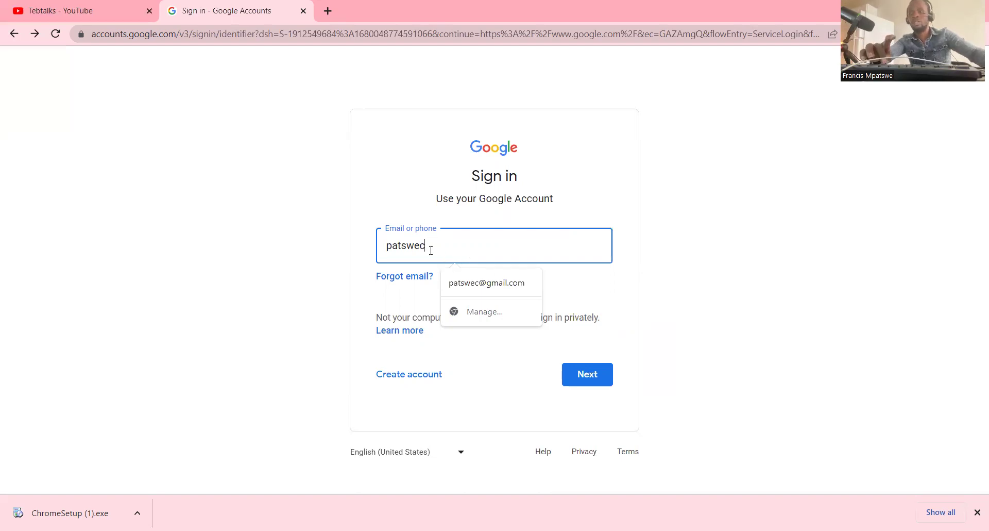
key(Return)
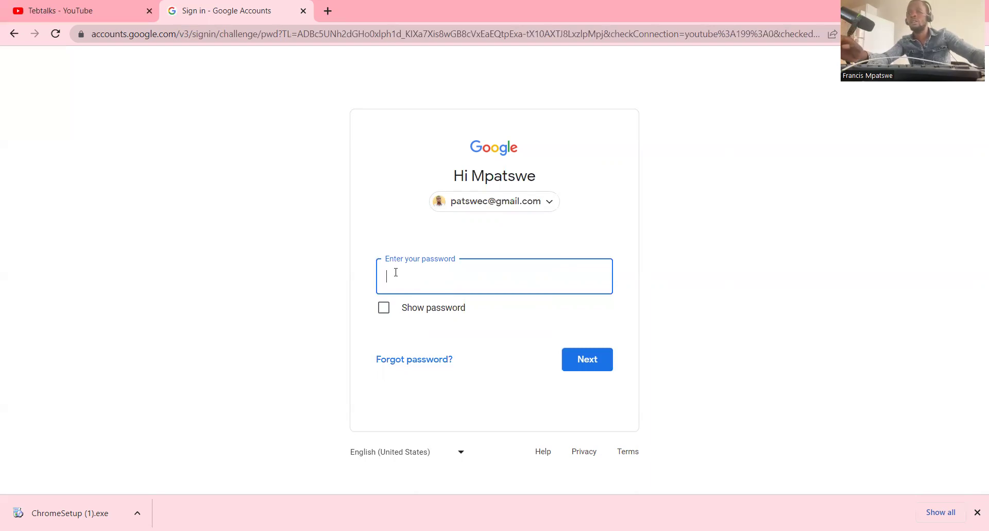
- Enter the account password and submit it to finish signing in
text(•)
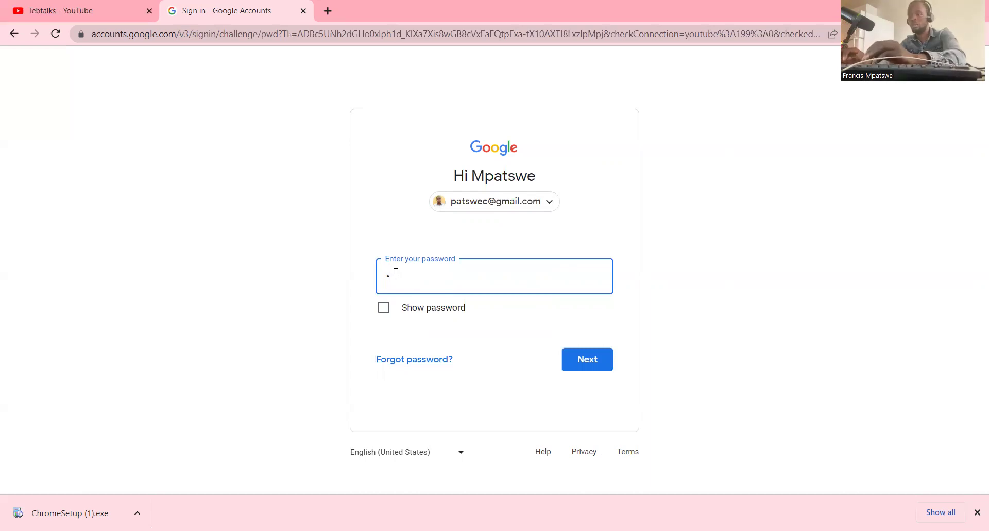
text(••)
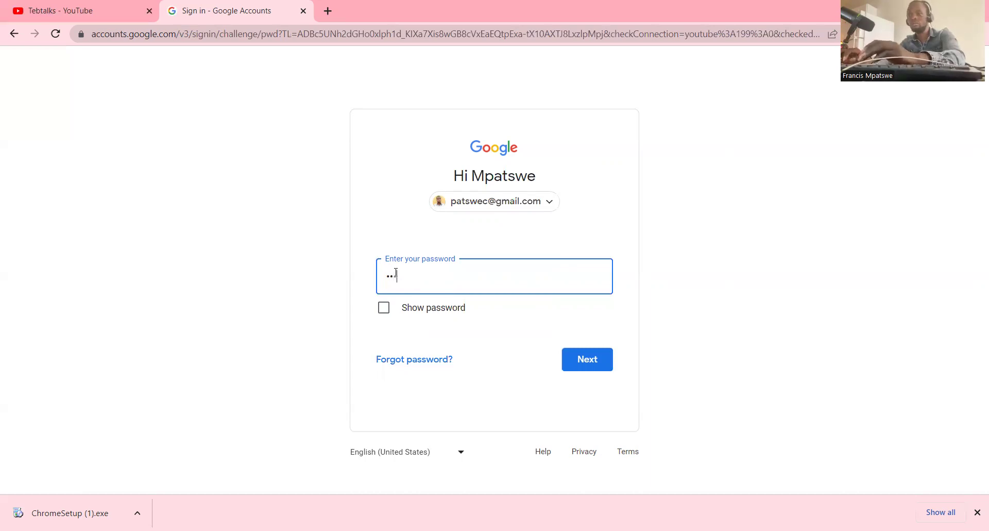
text(••••••)
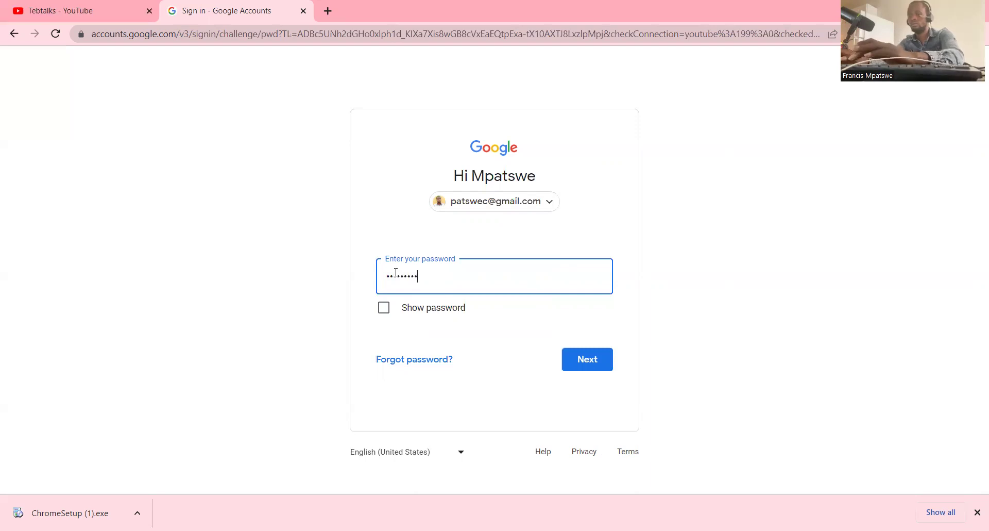
text(•)
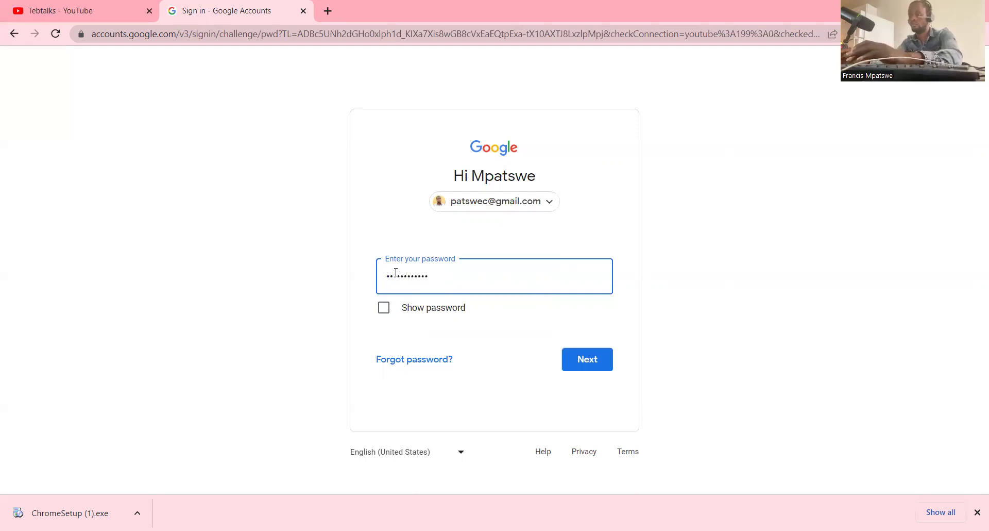
text(•••)
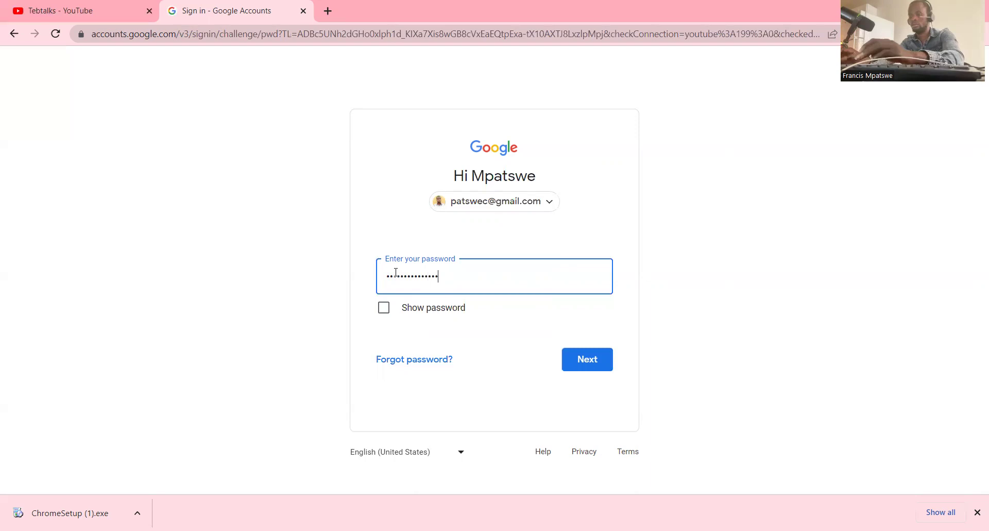
text(••••)
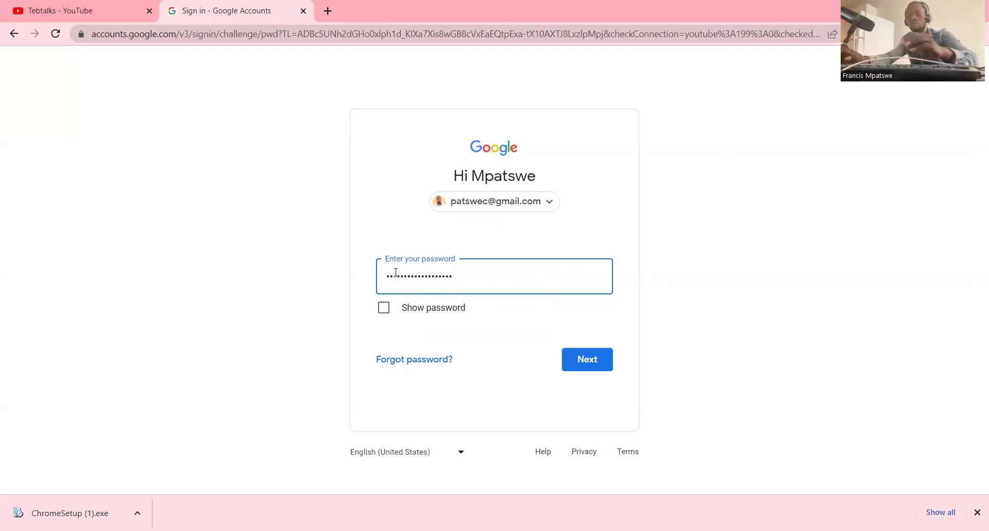
key(Return)
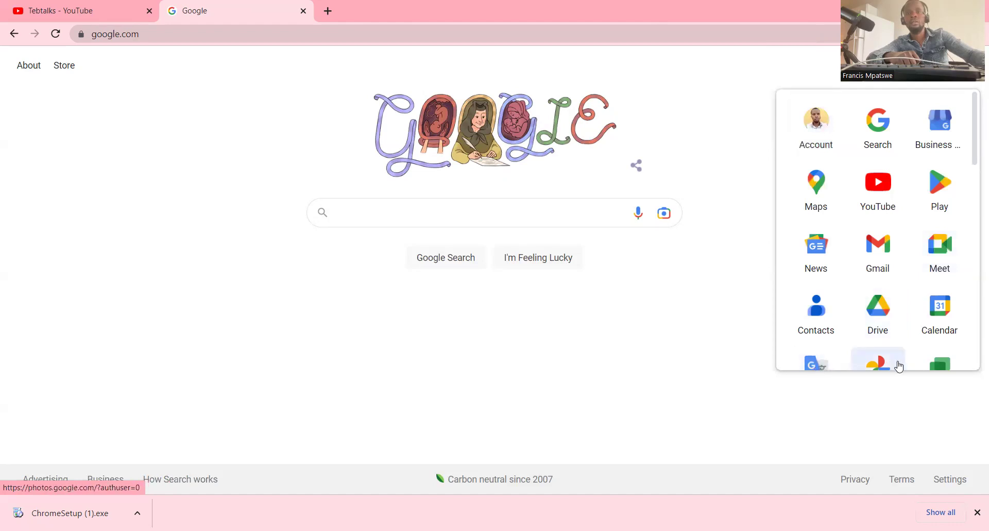
- Dismiss the Google apps list, leaving the plain signed-in Google homepage
click(888, 378)
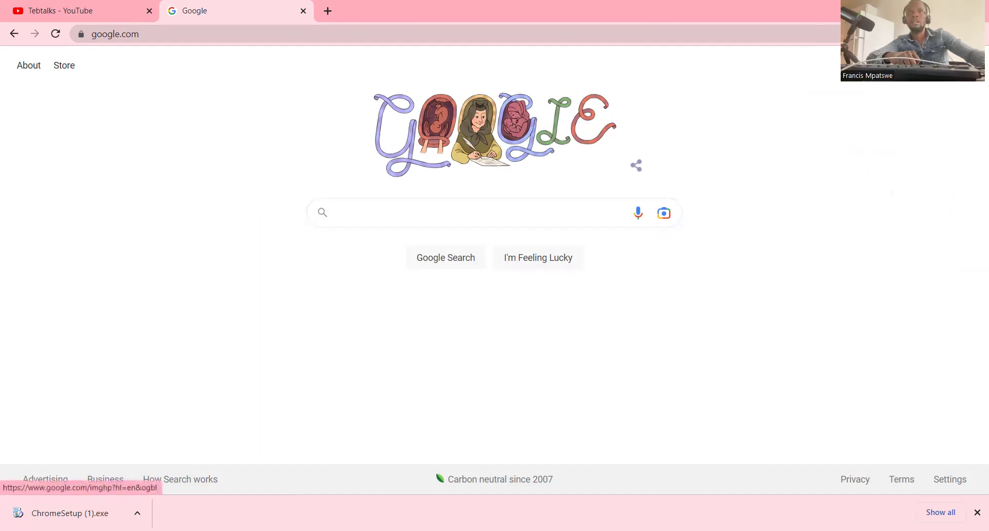
- Launch YouTube from the Google apps launcher
click(876, 199)
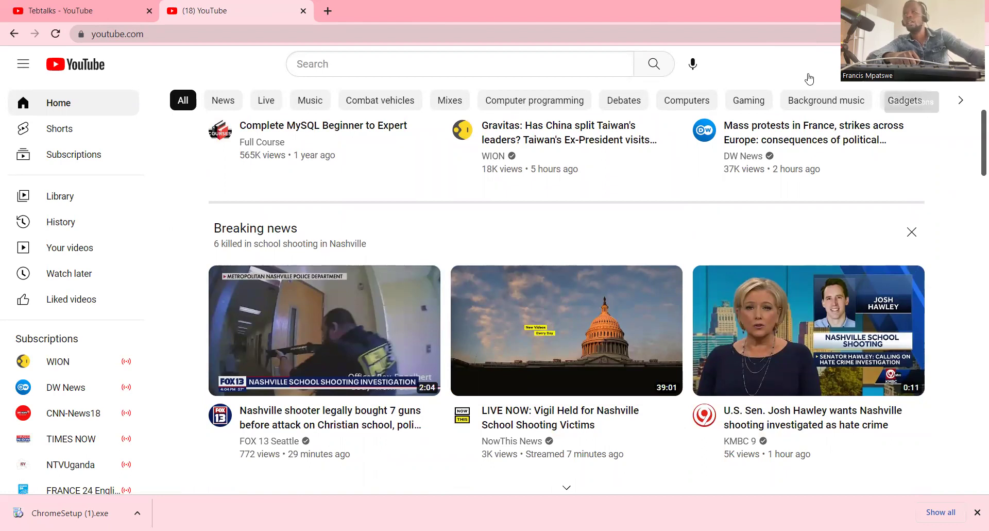
- Return to the Google homepage and open the Advertising footer link
click(14, 33)
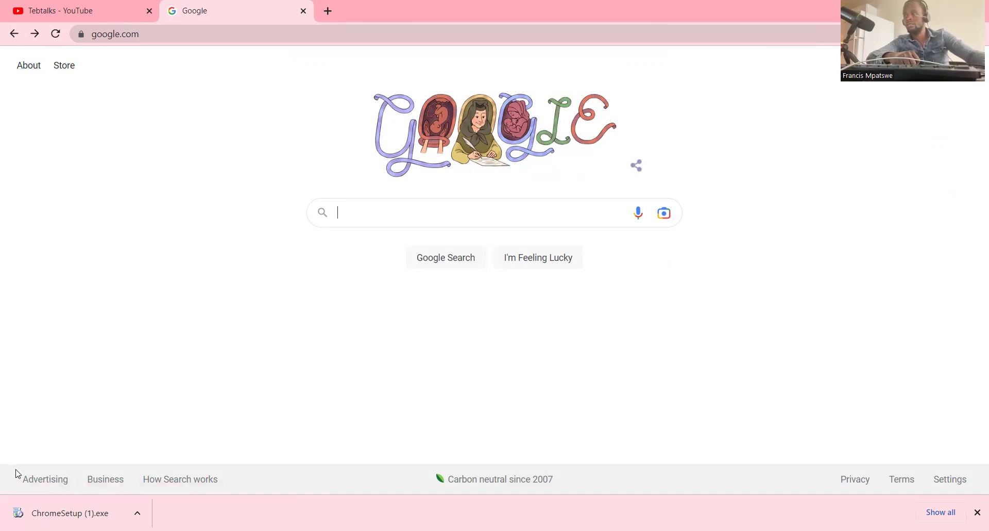
click(57, 478)
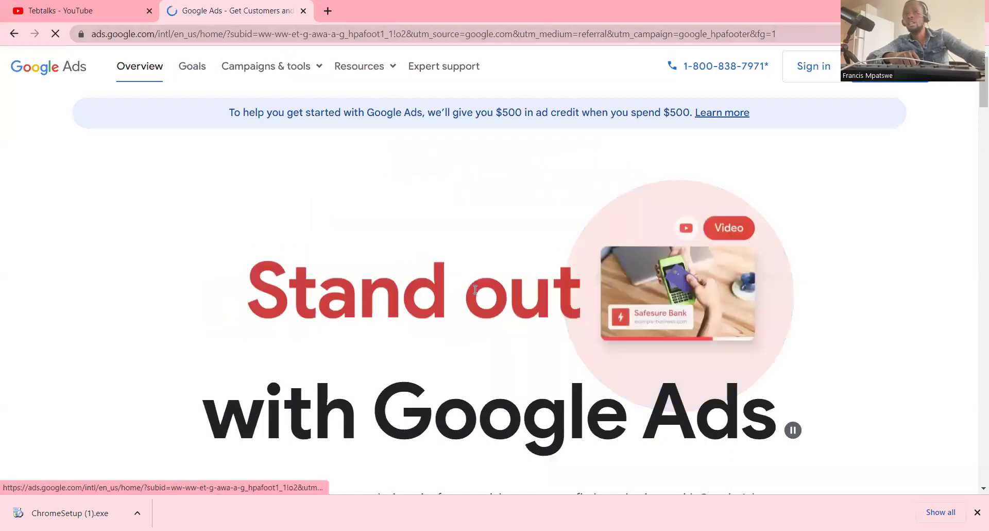
- Scroll through the Google Ads overview of ad types and goals, then go back
scroll(475, 322, down, 10)
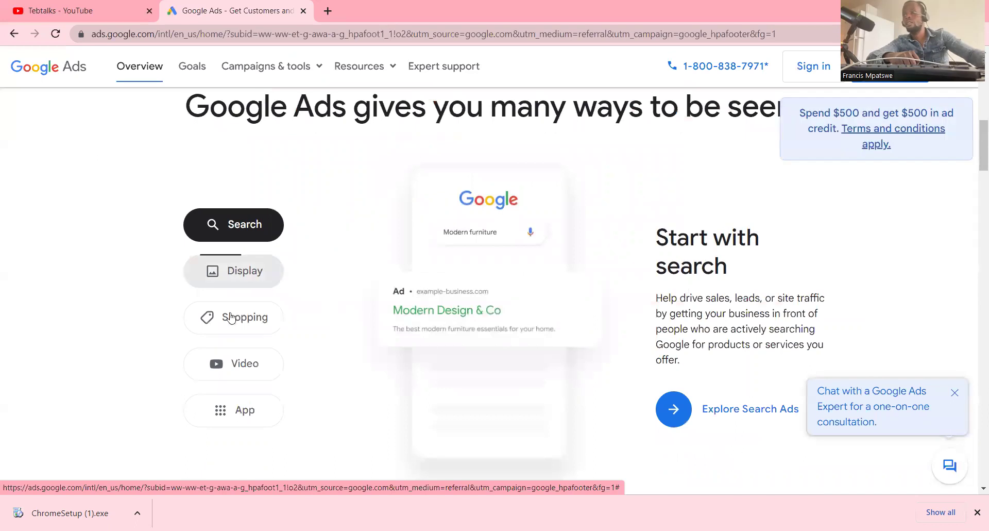
scroll(375, 343, down, 1)
scroll(376, 343, down, 8)
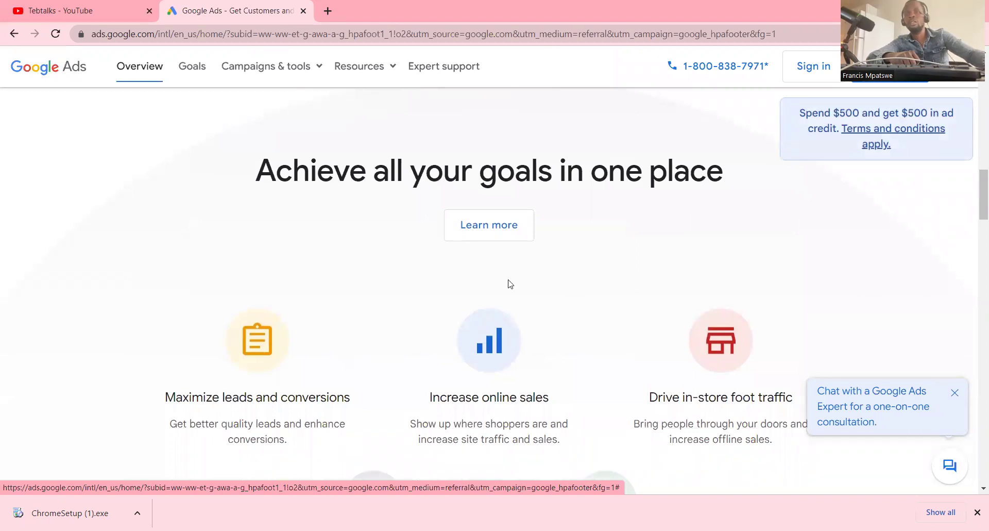
scroll(360, 330, down, 5)
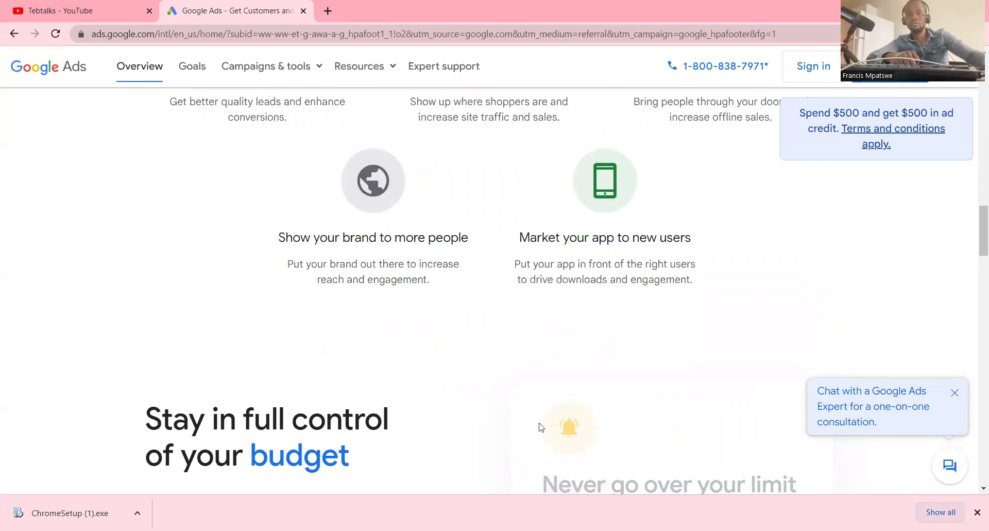
scroll(615, 330, up, 3)
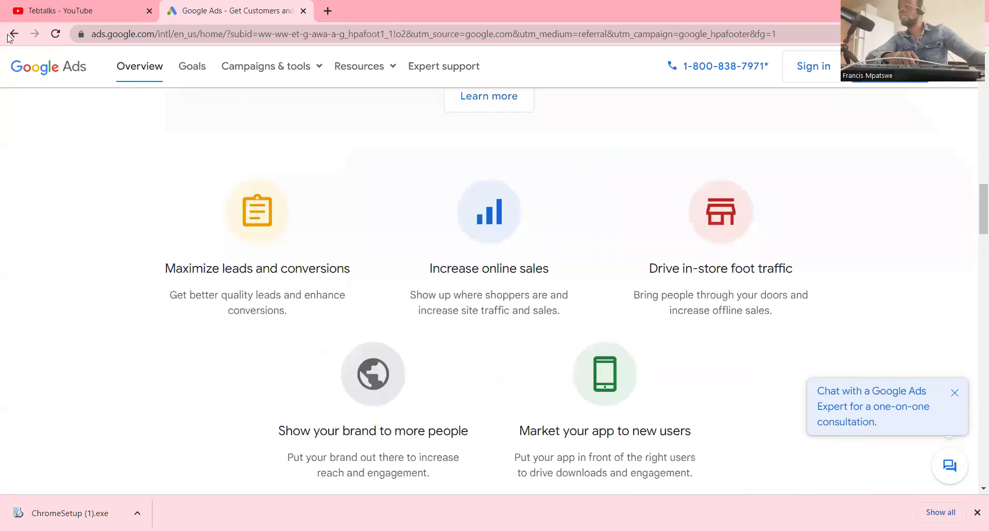
key(alt+Left)
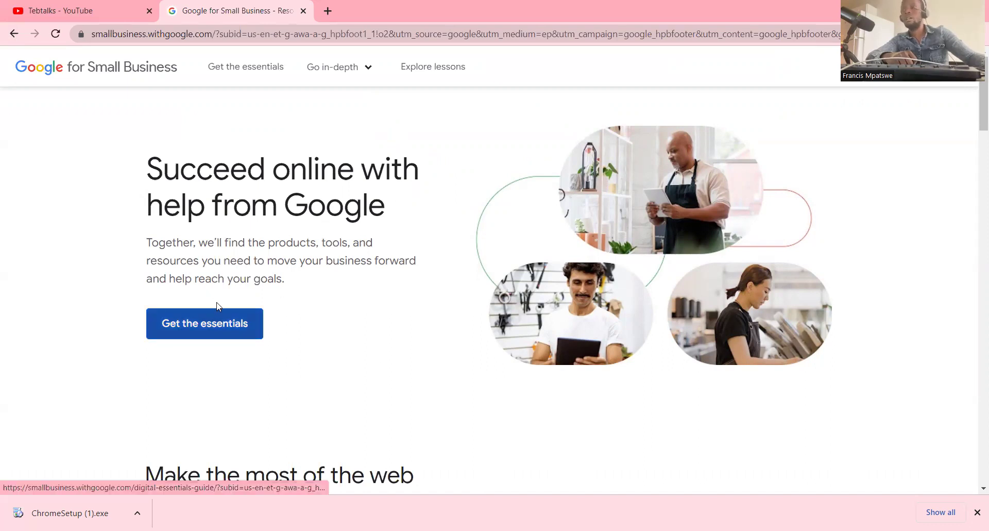
- Open the Get the essentials guide on the Google for Small Business homepage
scroll(244, 335, down, 1)
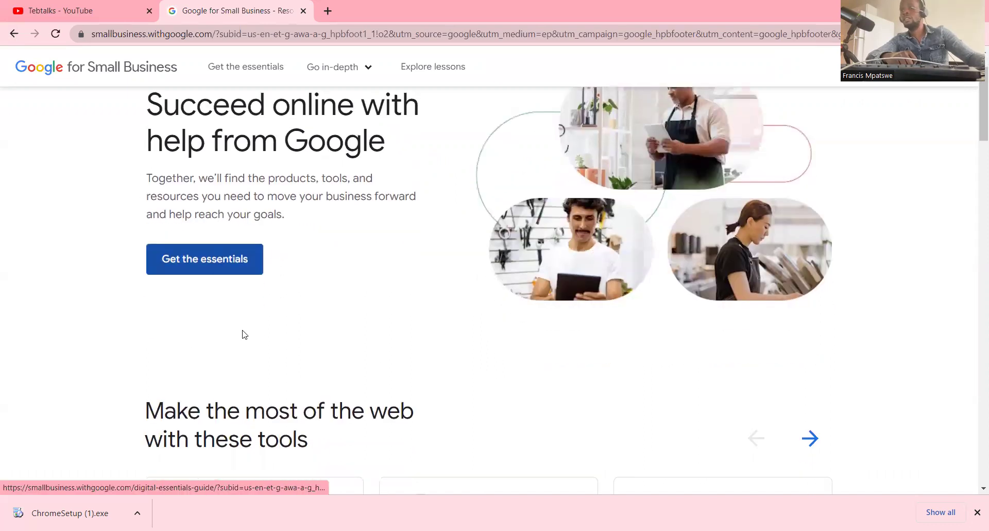
click(205, 261)
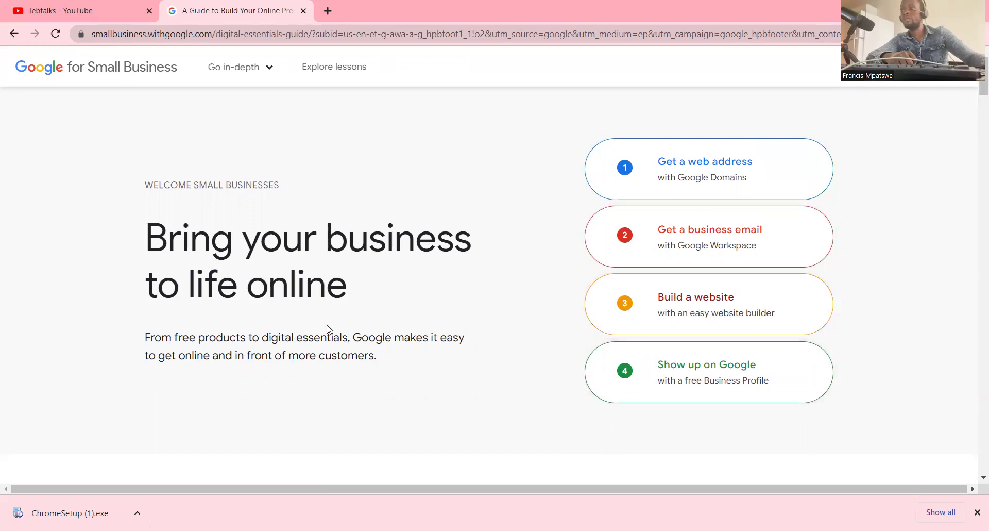
- Scroll the four-step guide down to the Claim a web address section and back up
scroll(290, 334, down, 1)
scroll(305, 332, down, 2)
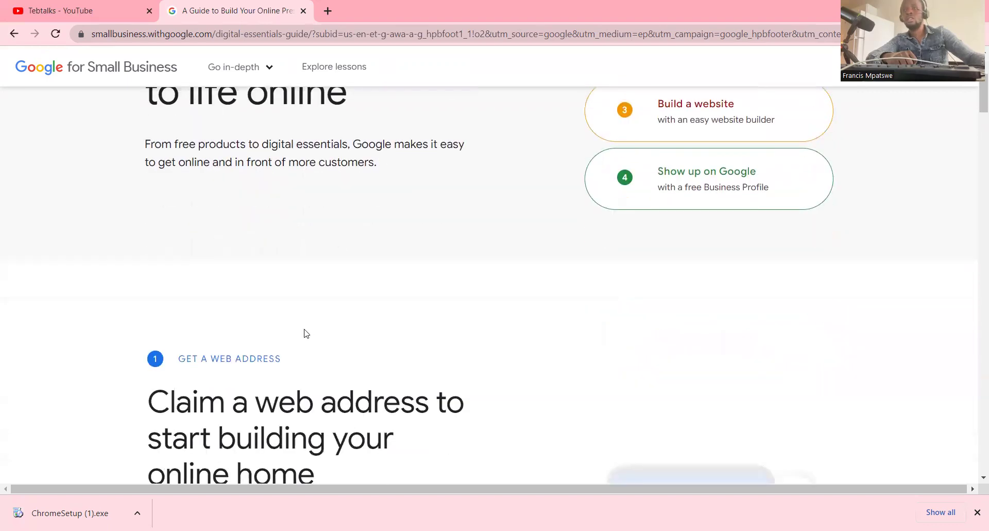
scroll(351, 332, up, 3)
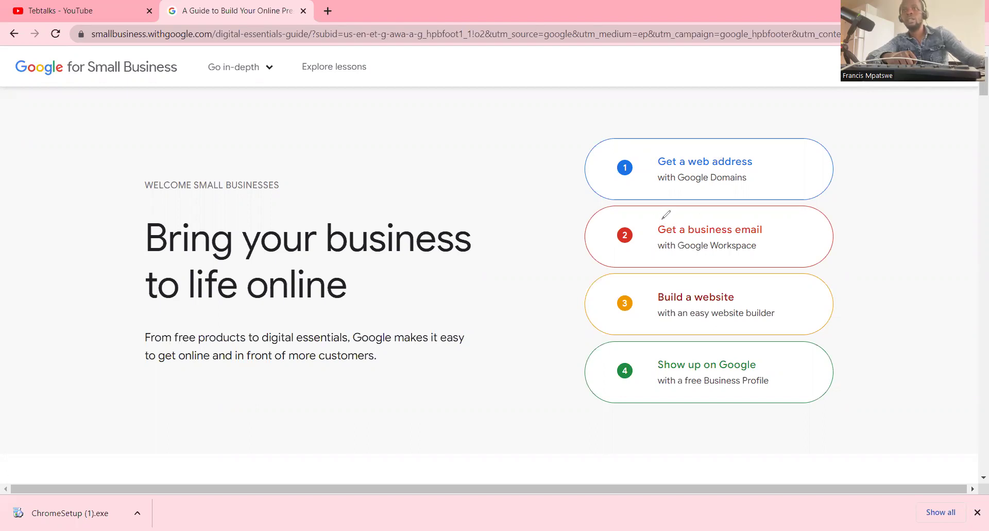
- Circle the business email and website steps, erase both circles, then return to the home page
mouse_move(654, 218)
mouse_down()
mouse_move(779, 233)
mouse_move(748, 226)
mouse_up()
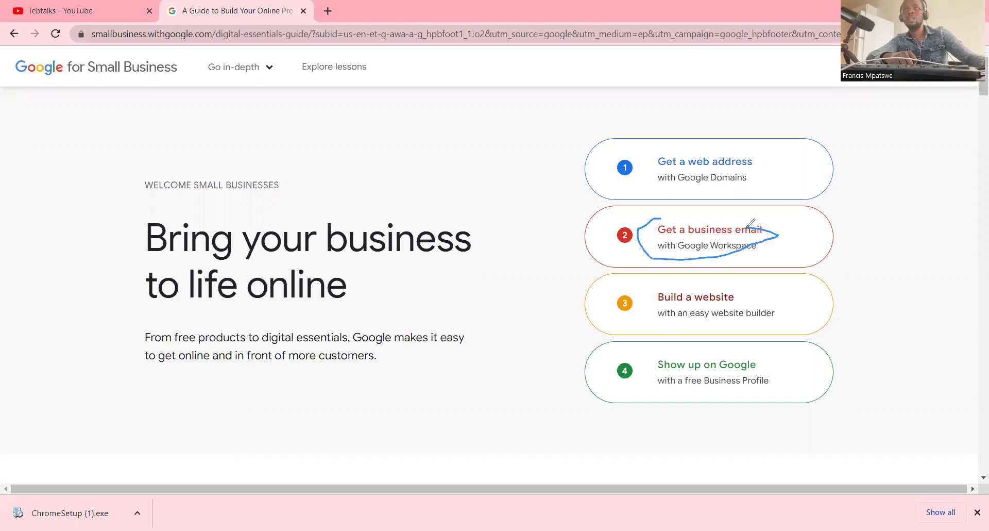
mouse_move(688, 283)
mouse_down()
mouse_move(662, 285)
mouse_move(656, 320)
mouse_move(765, 319)
mouse_move(784, 304)
mouse_move(744, 286)
mouse_move(686, 281)
mouse_up()
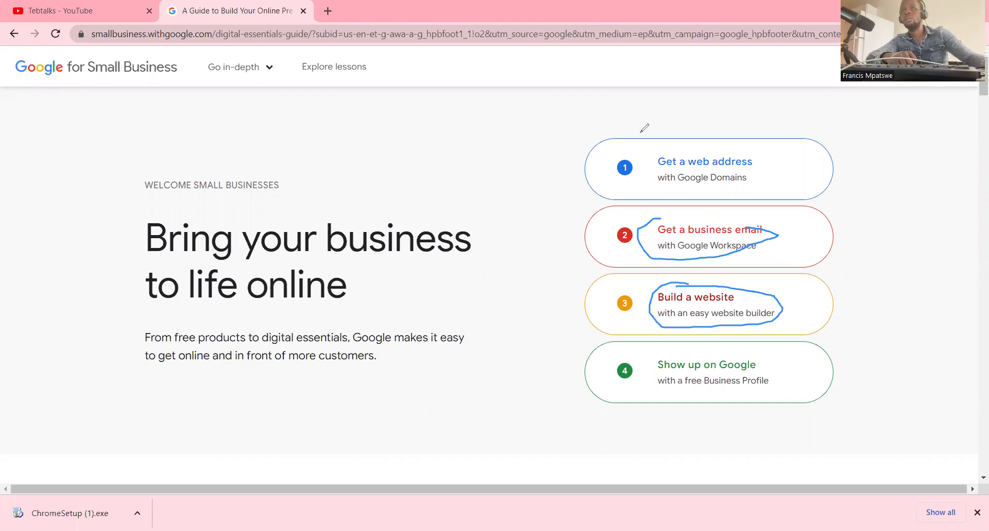
key(e)
click(685, 249)
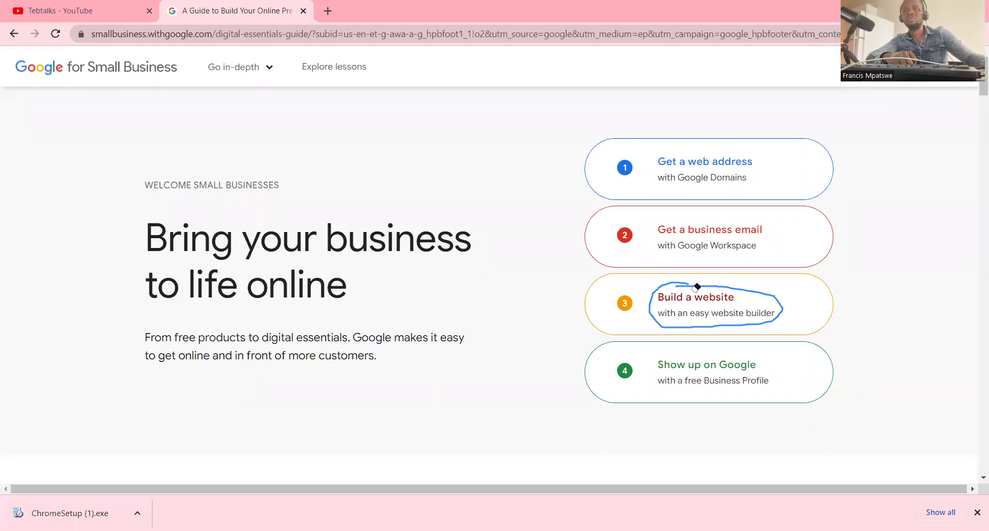
click(697, 285)
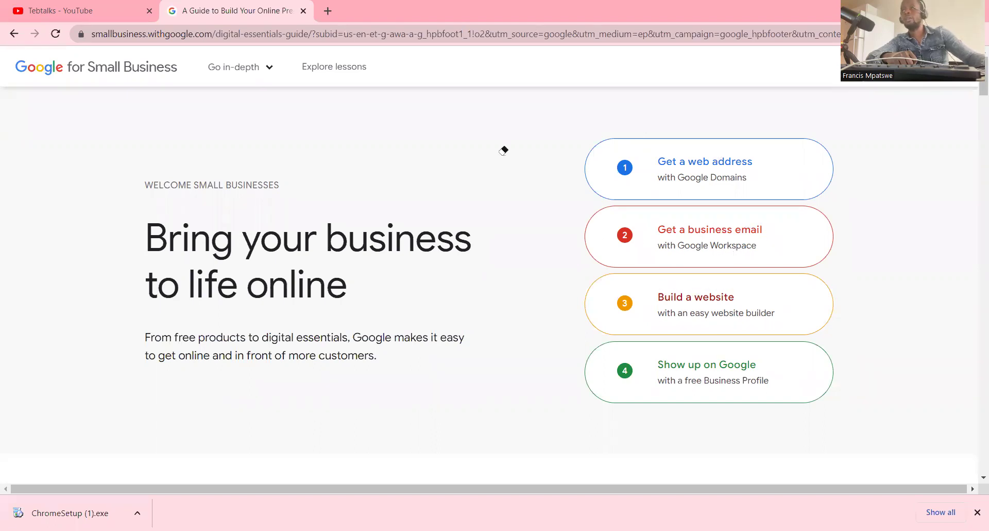
click(14, 34)
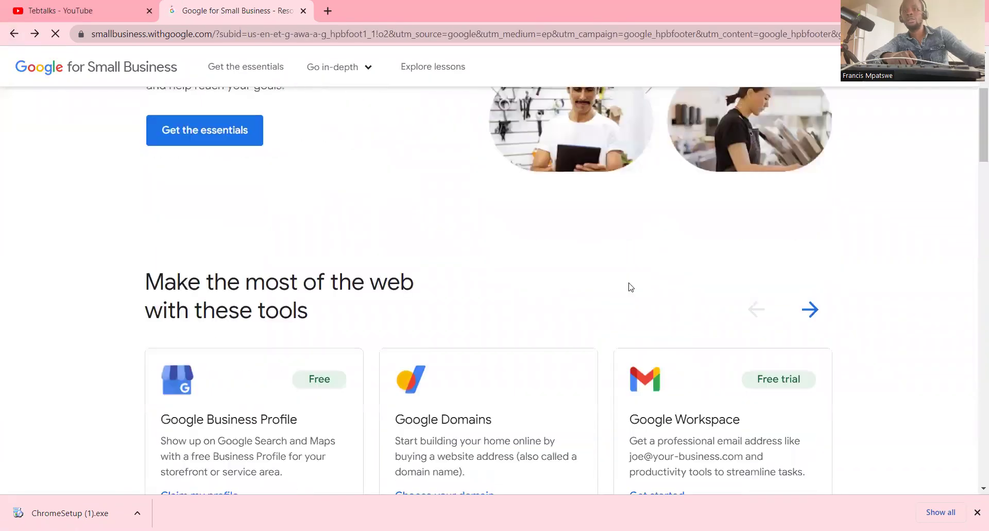
- Go back to the Google homepage and open the footer's Privacy link
click(13, 34)
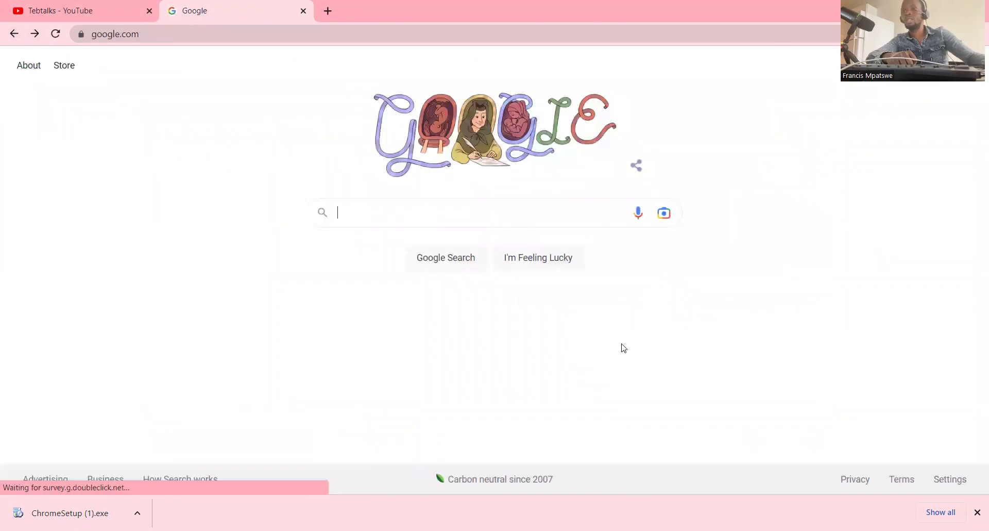
click(870, 485)
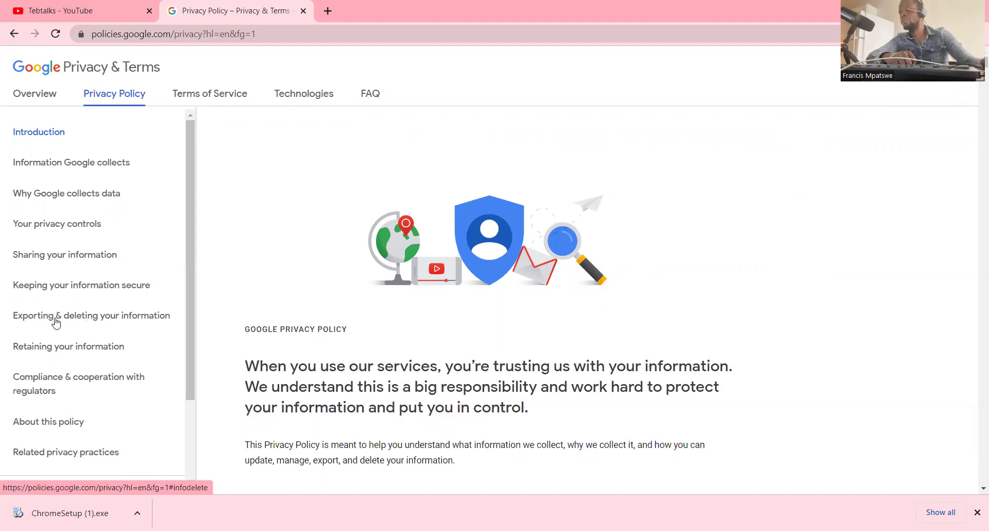
- Read the Exporting & deleting your information section, then switch to Terms of Service
click(104, 315)
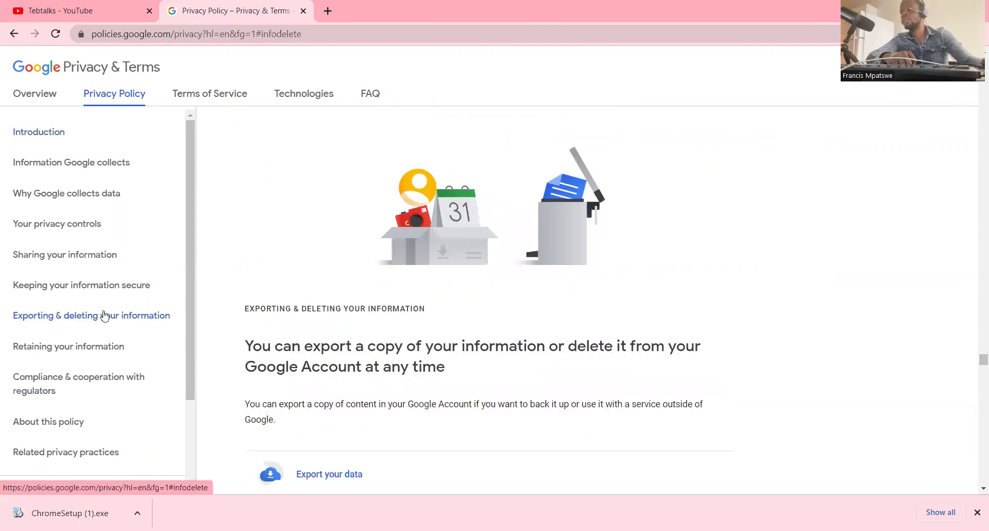
scroll(472, 293, down, 3)
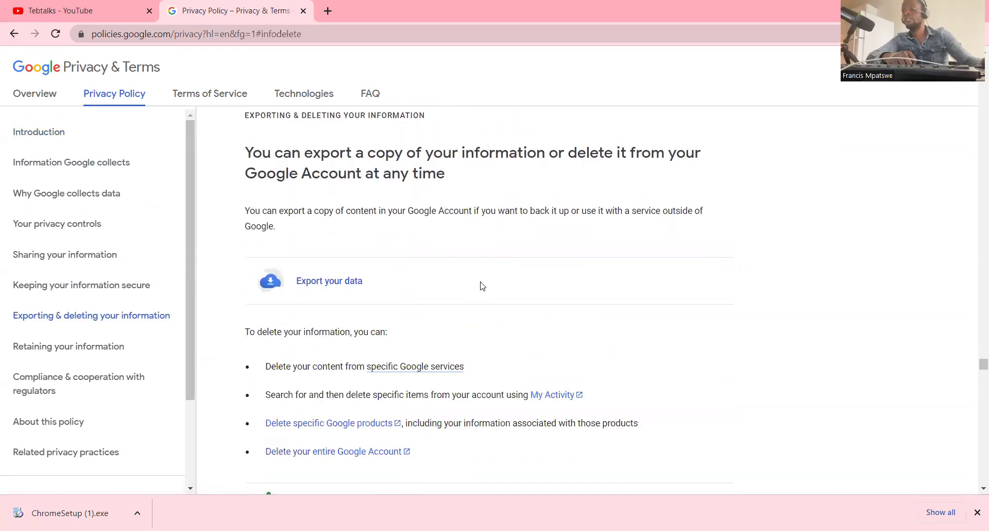
scroll(358, 314, down, 5)
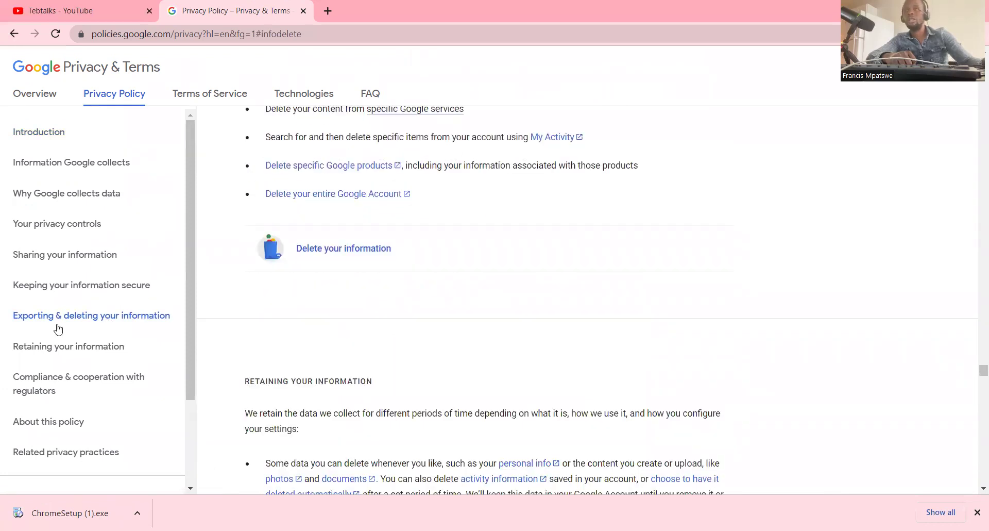
scroll(316, 310, down, 5)
scroll(77, 270, down, 1)
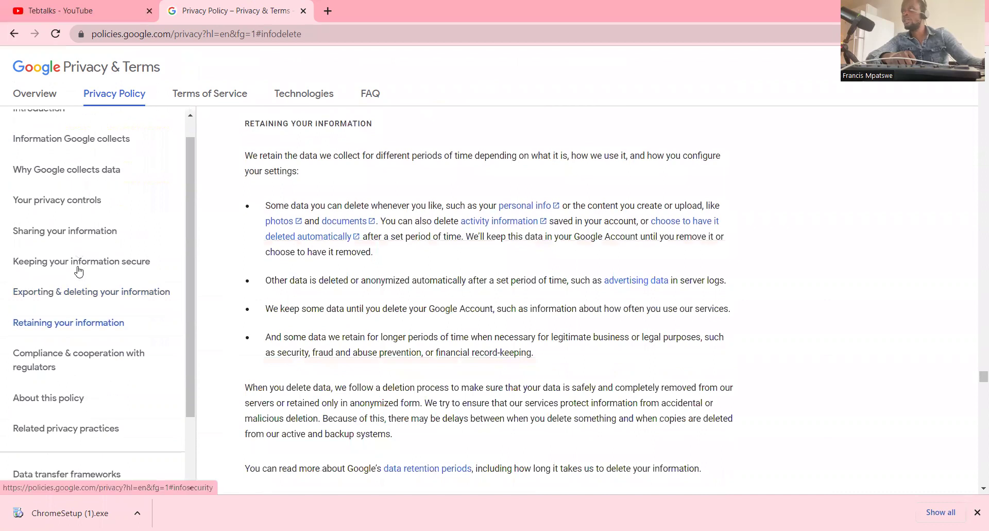
scroll(20, 114, up, 1)
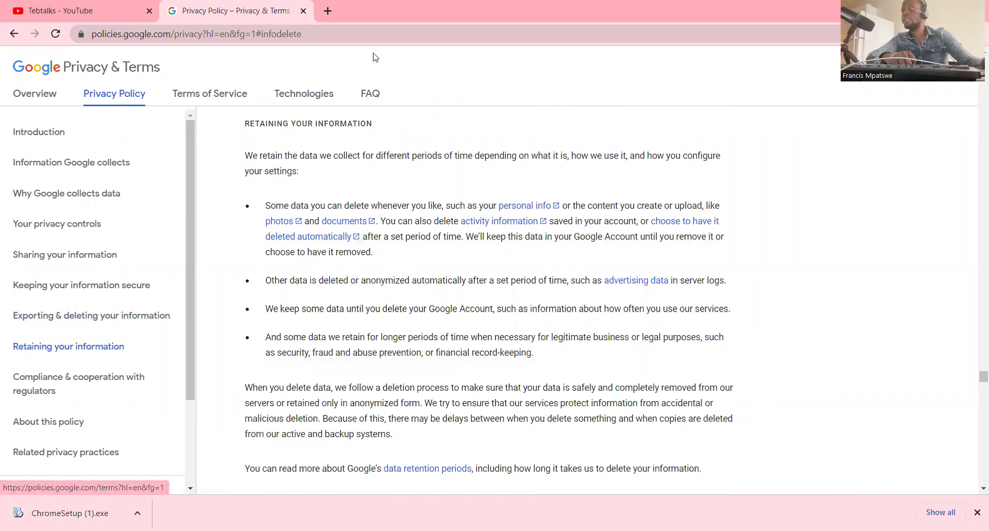
click(208, 96)
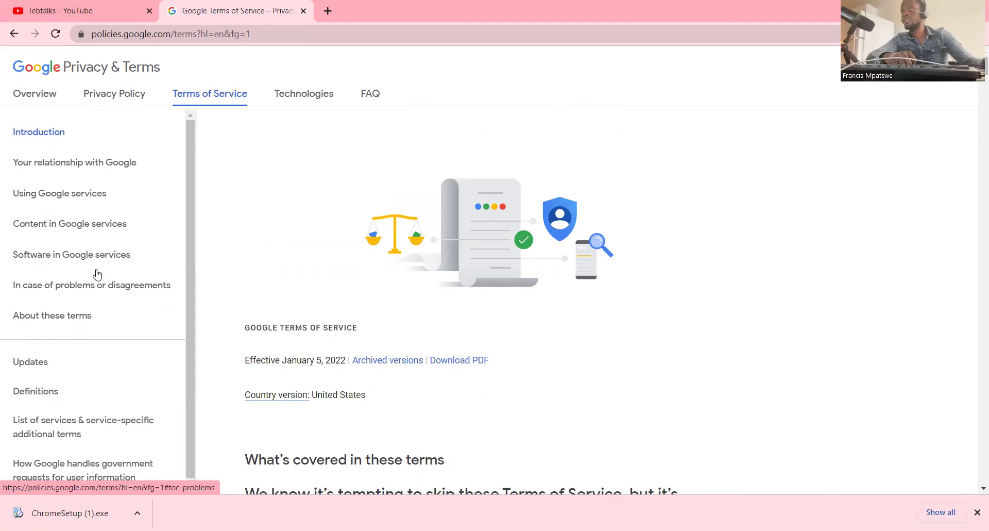
- Switch Privacy & Terms to its Technologies tab
click(304, 95)
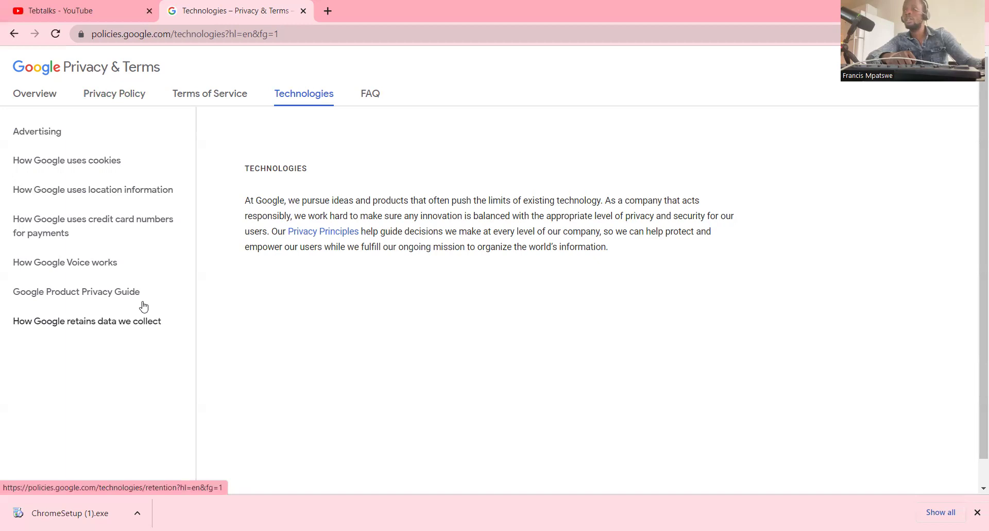
- View the privacy FAQ, then step back through Technologies, Terms and Privacy Policy to google.com
click(370, 98)
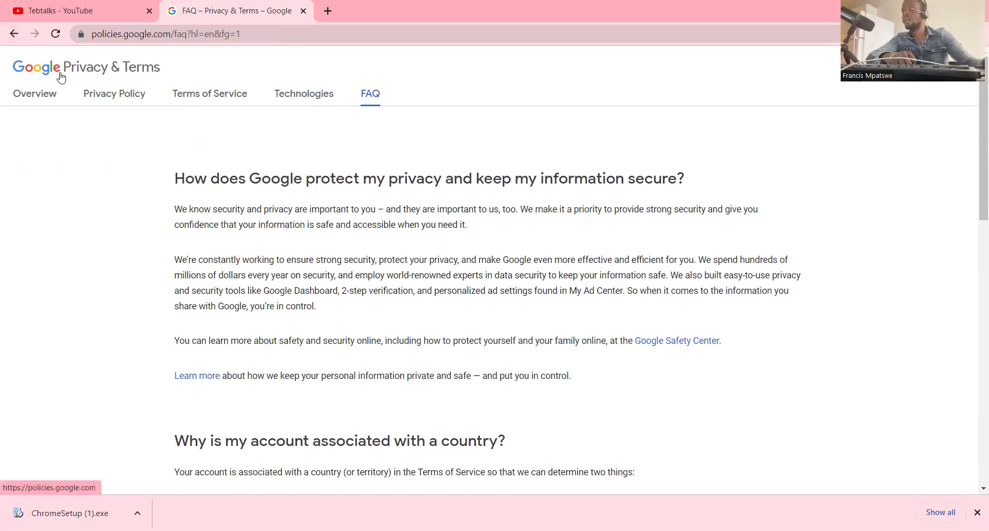
click(14, 34)
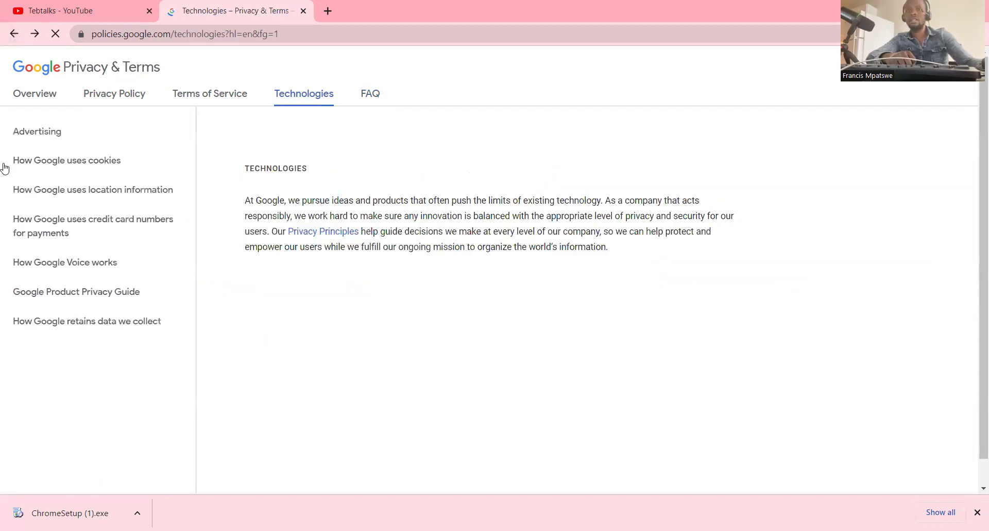
click(12, 34)
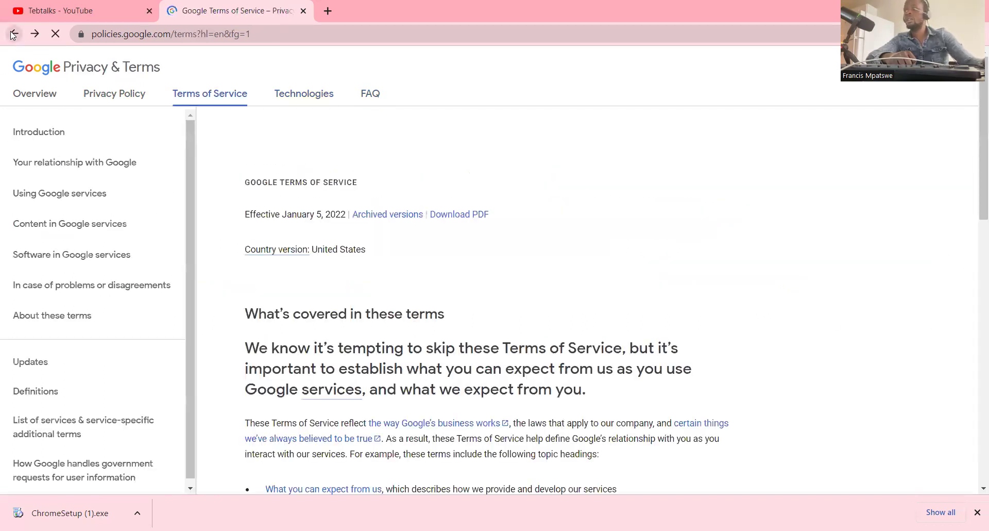
click(14, 34)
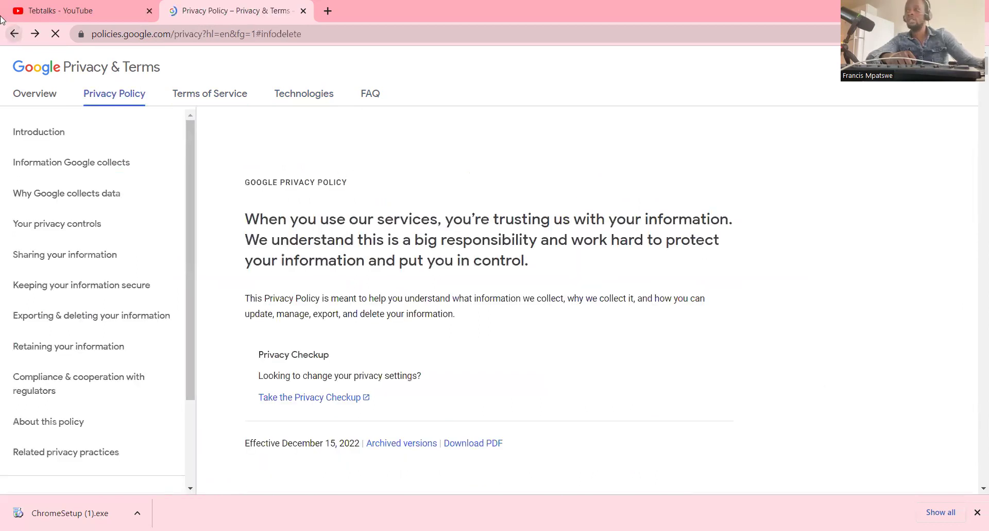
click(8, 35)
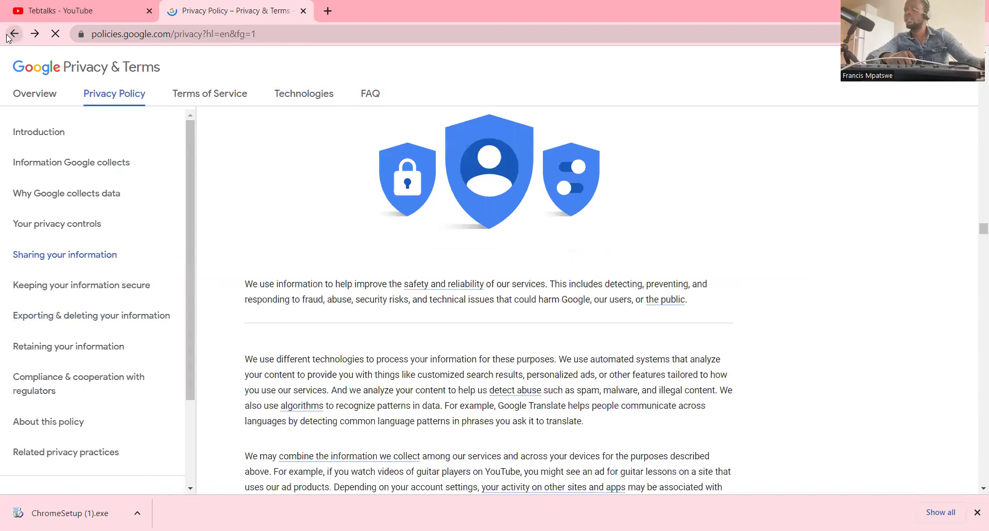
click(13, 34)
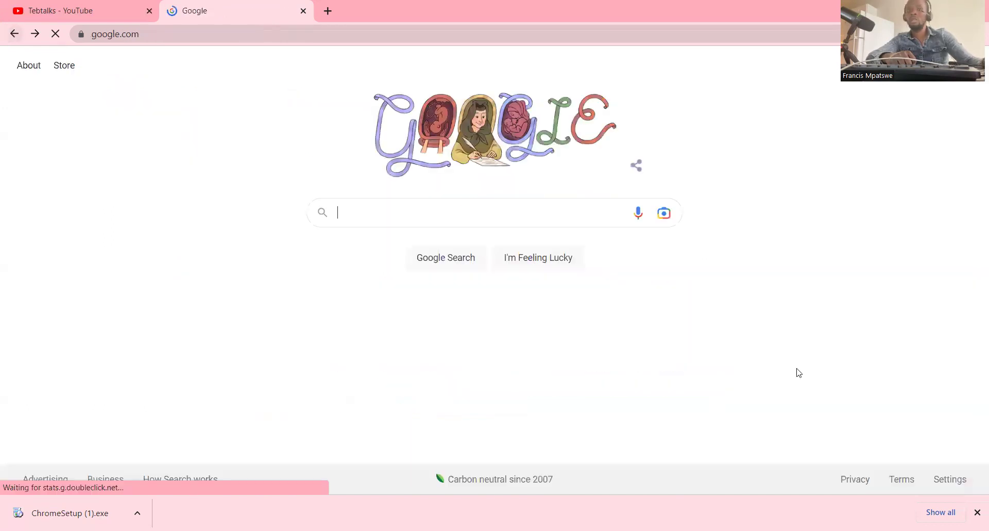
- Open Search settings from the homepage footer's Settings menu and scroll down
click(950, 482)
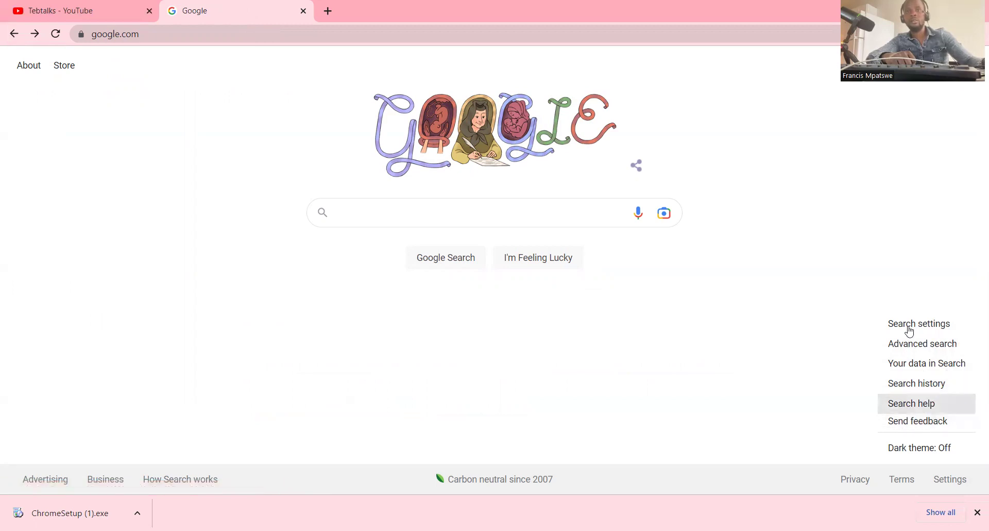
click(932, 326)
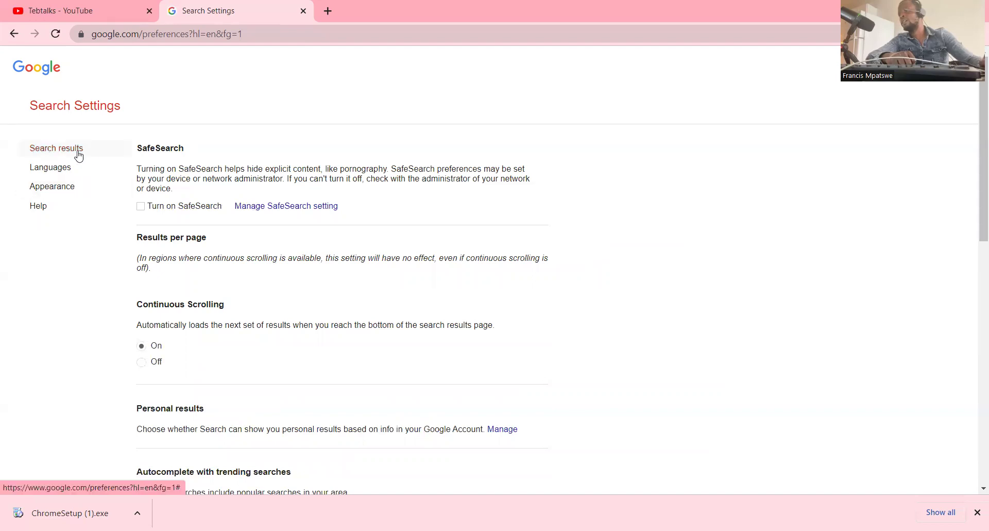
scroll(180, 260, down, 9)
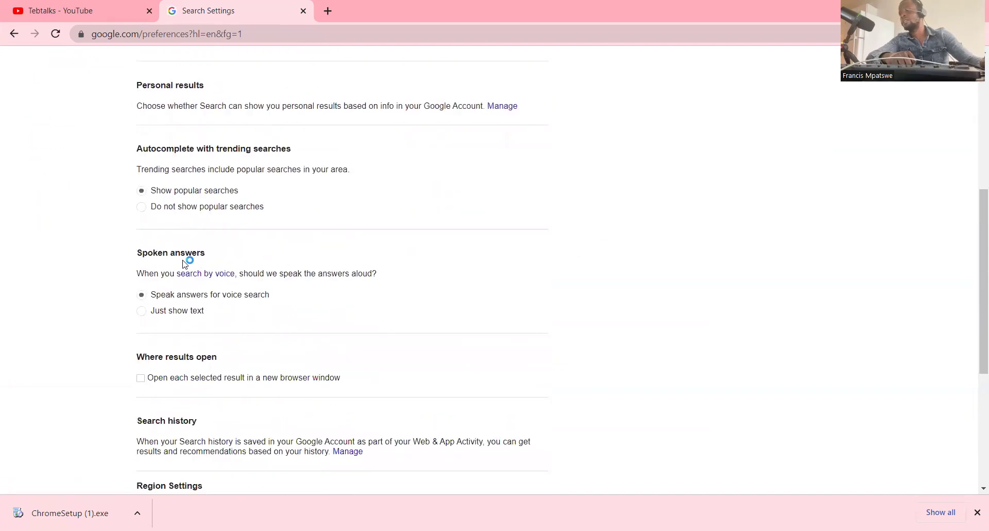
scroll(185, 264, down, 3)
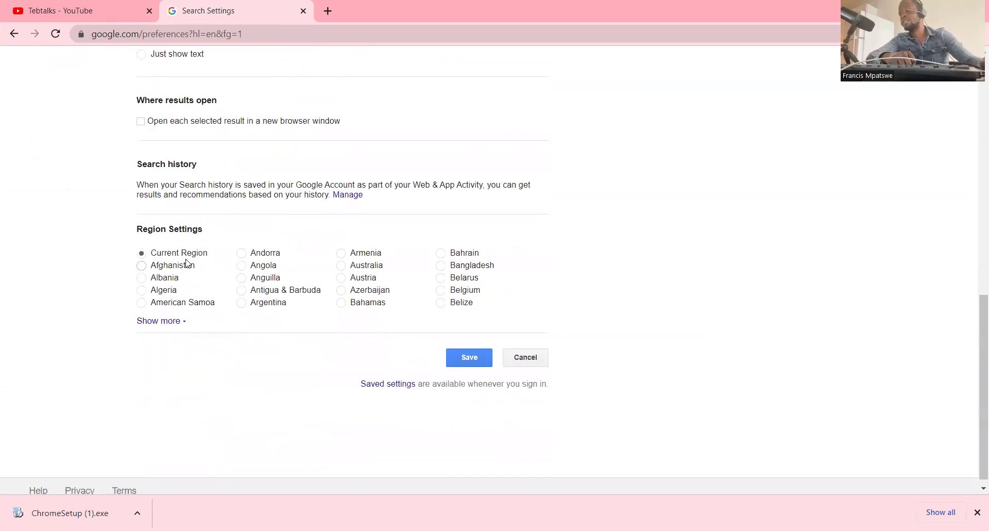
- Try Afghanistan as search region, restore Current Region, and show the Languages section
click(143, 255)
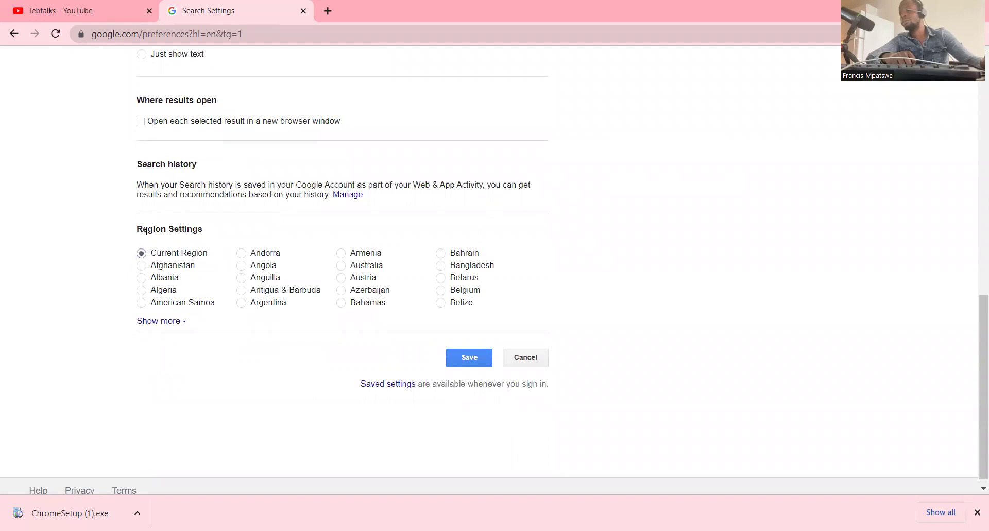
click(142, 266)
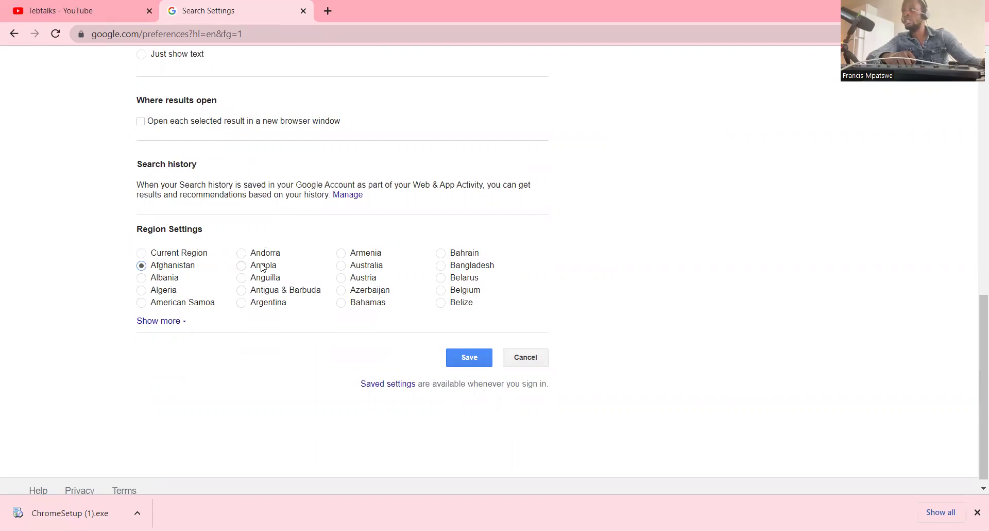
scroll(364, 309, up, 3)
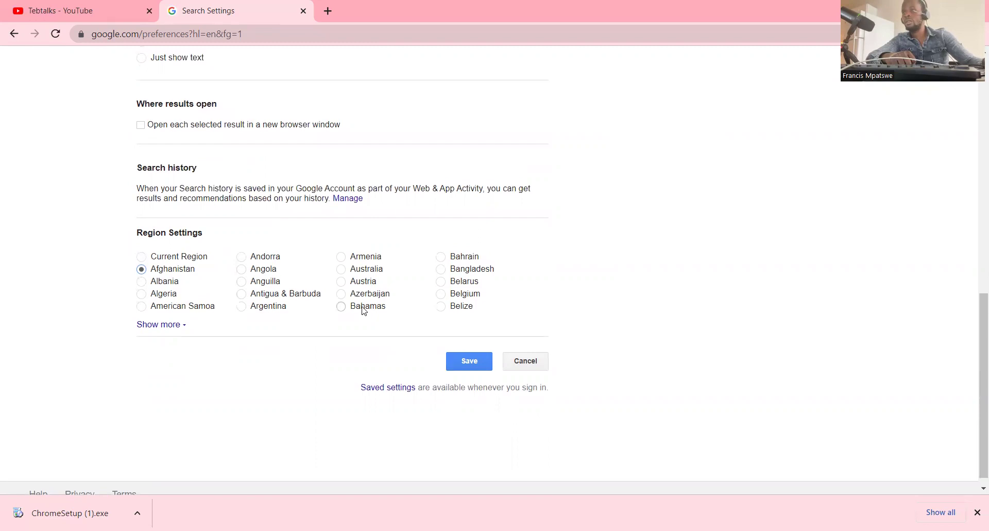
click(142, 382)
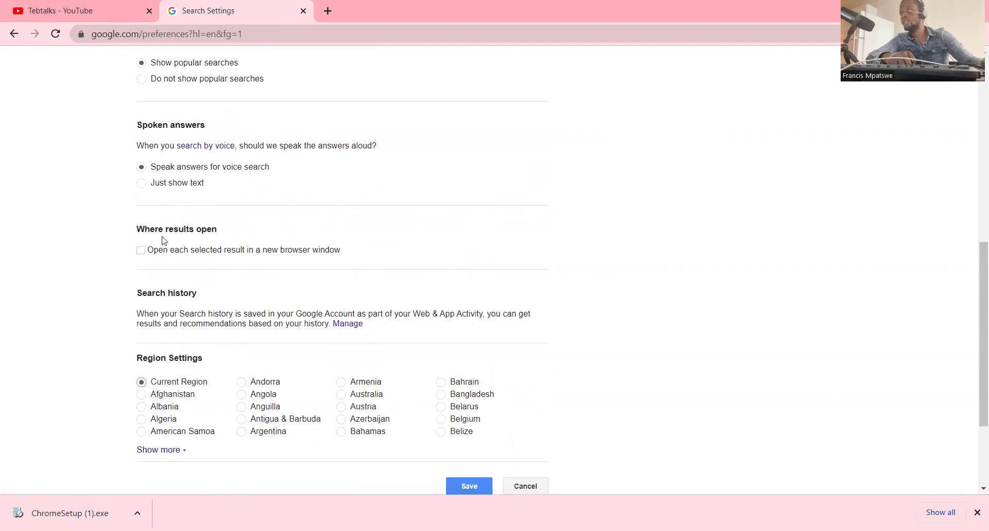
scroll(204, 242, up, 9)
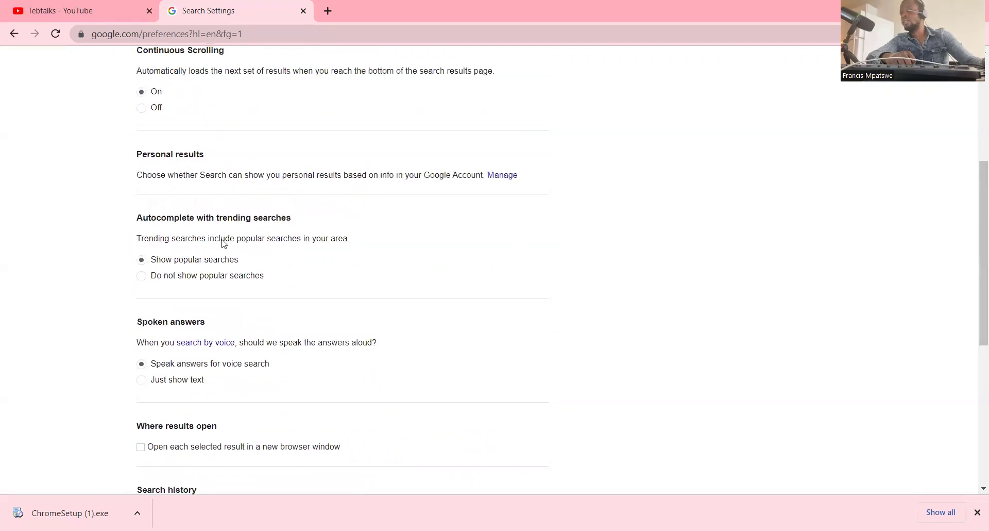
click(49, 167)
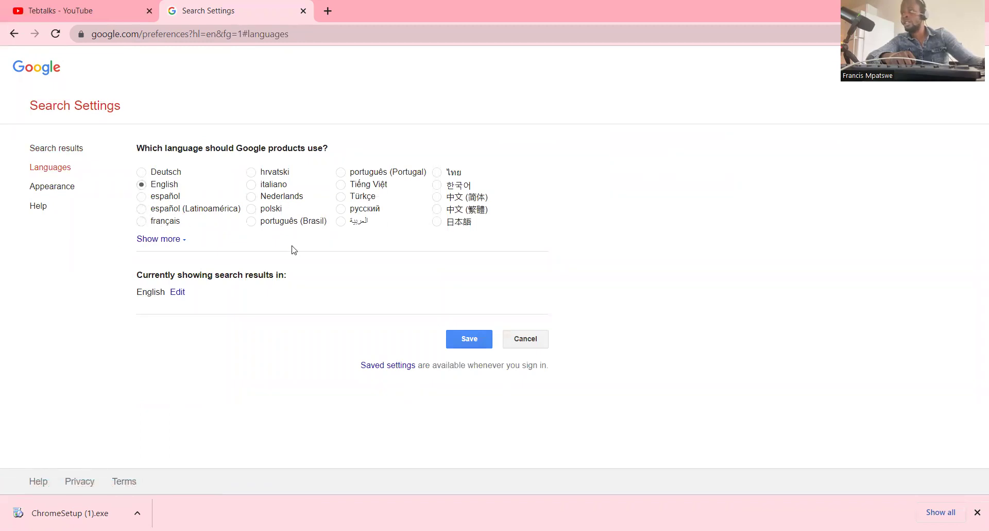
- Save the Dark theme in the Appearance section and dismiss the saved confirmation
click(56, 189)
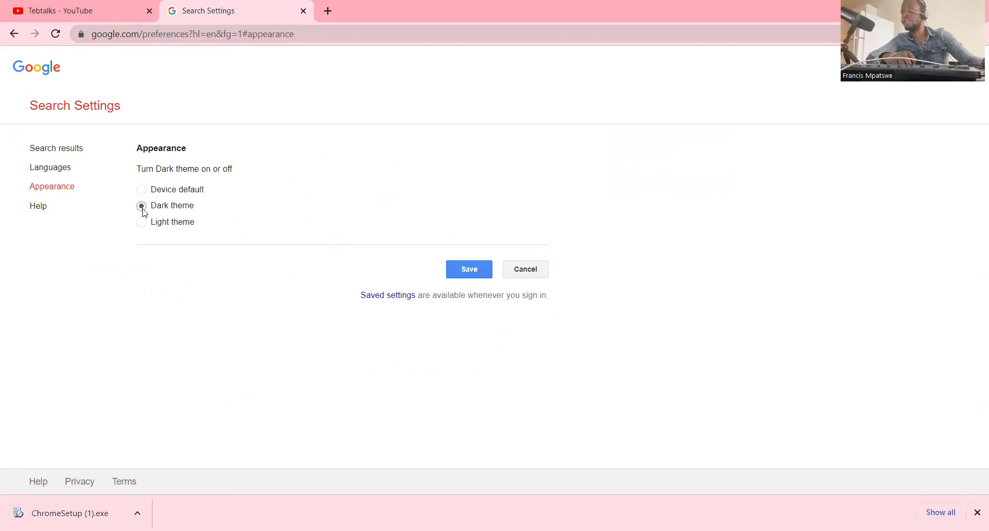
click(468, 277)
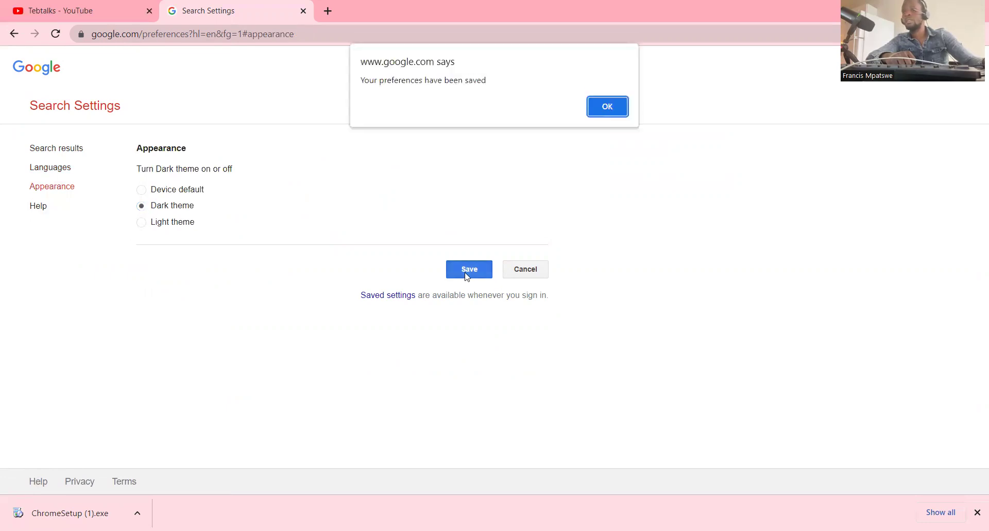
click(597, 107)
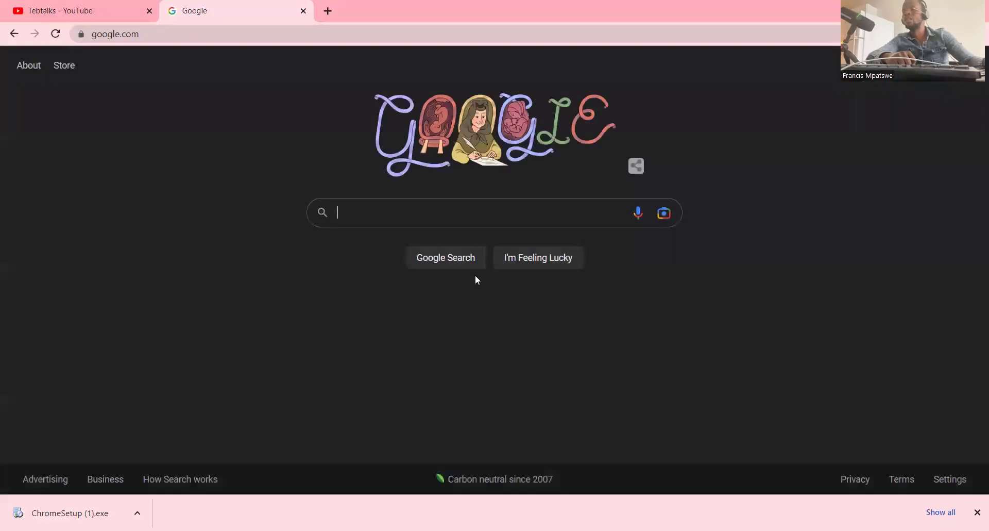
- Reopen Search settings from the dark homepage's footer Settings menu
click(678, 254)
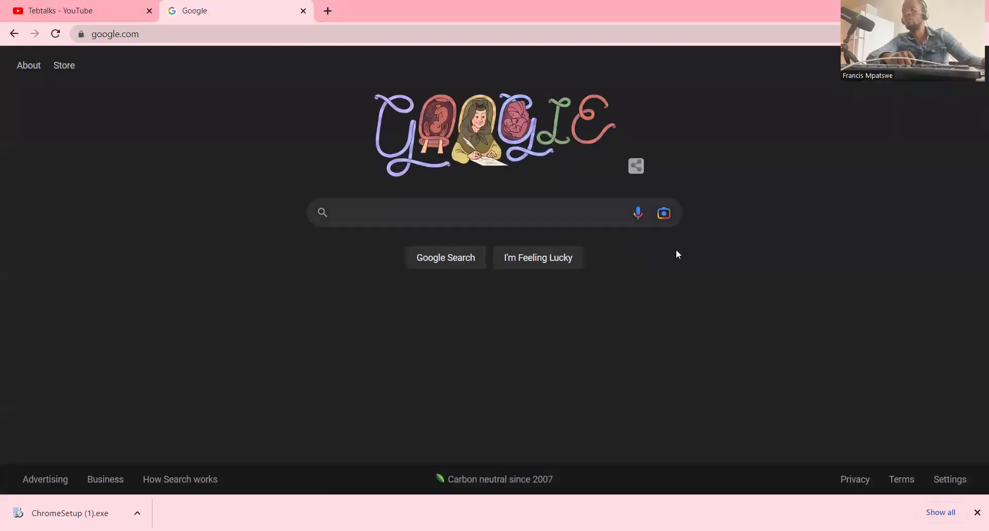
click(328, 222)
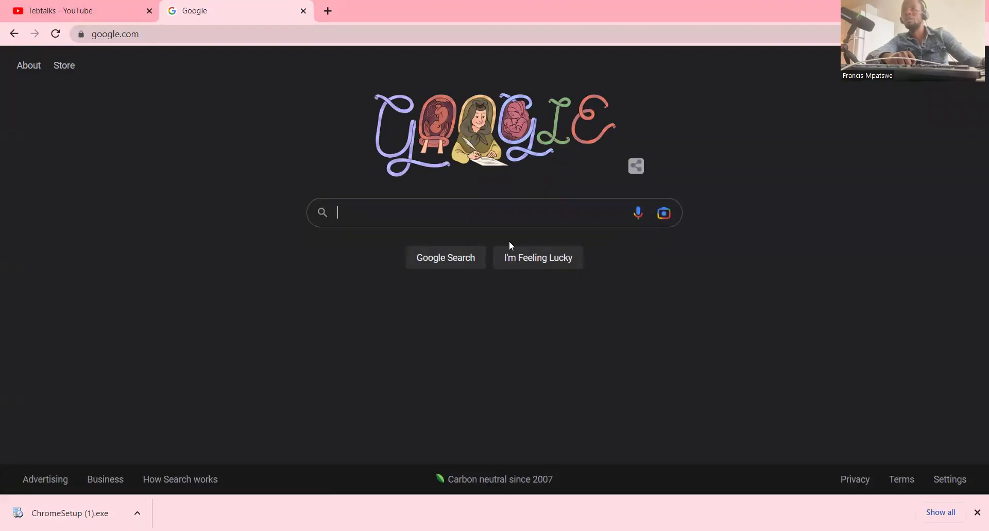
click(940, 479)
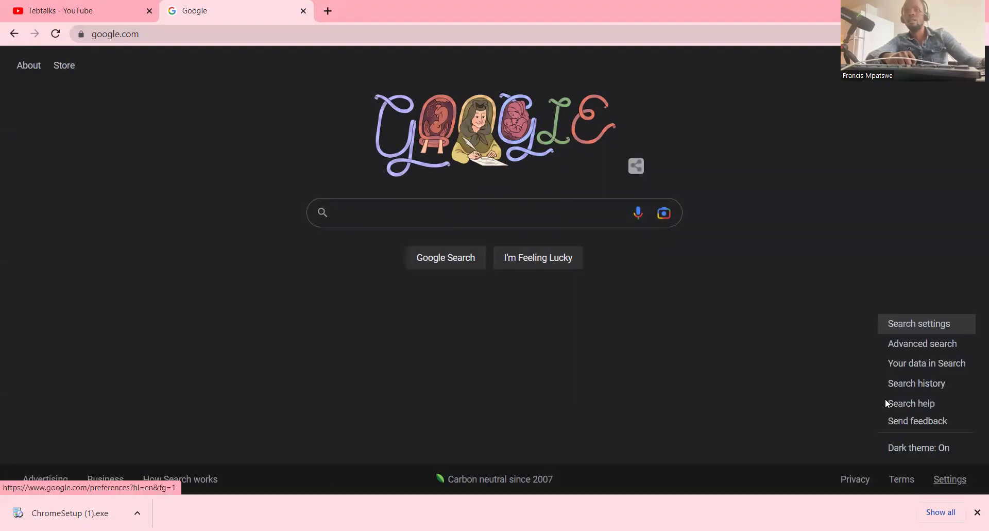
click(906, 324)
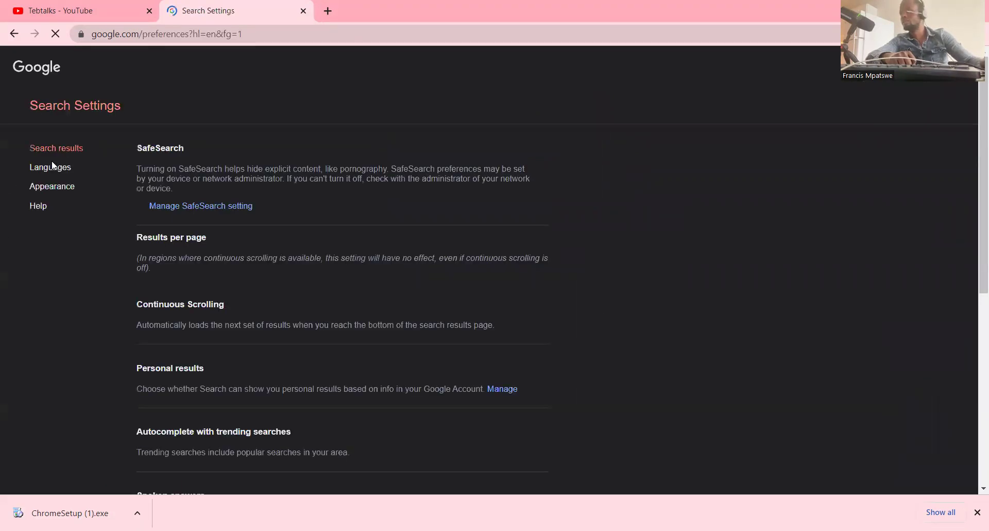
- Open Search Help from the sidebar and scroll through its Browse help topics list
click(38, 209)
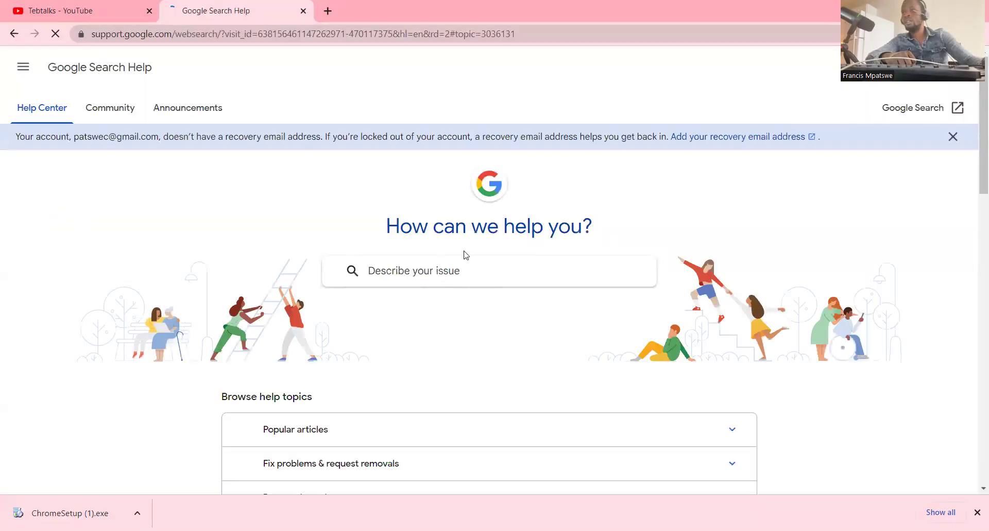
scroll(400, 263, down, 1)
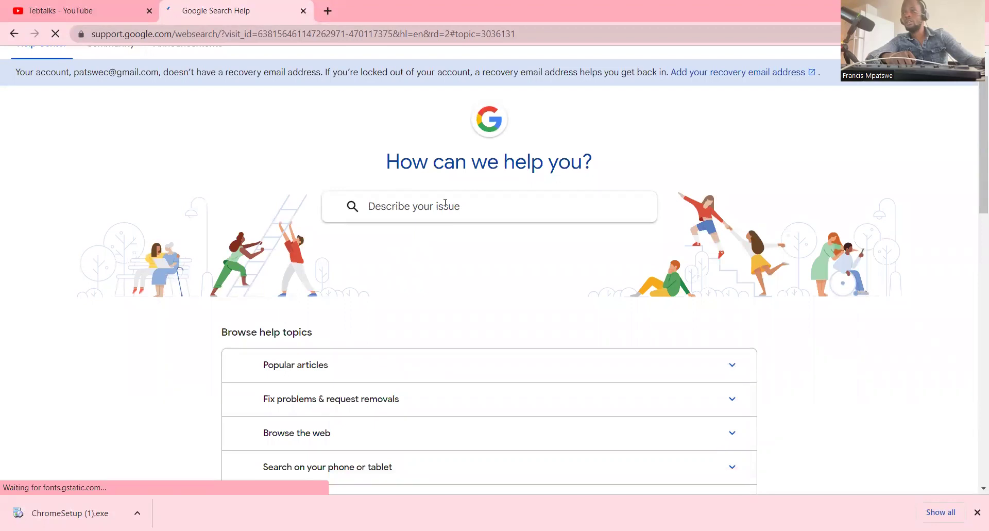
click(417, 148)
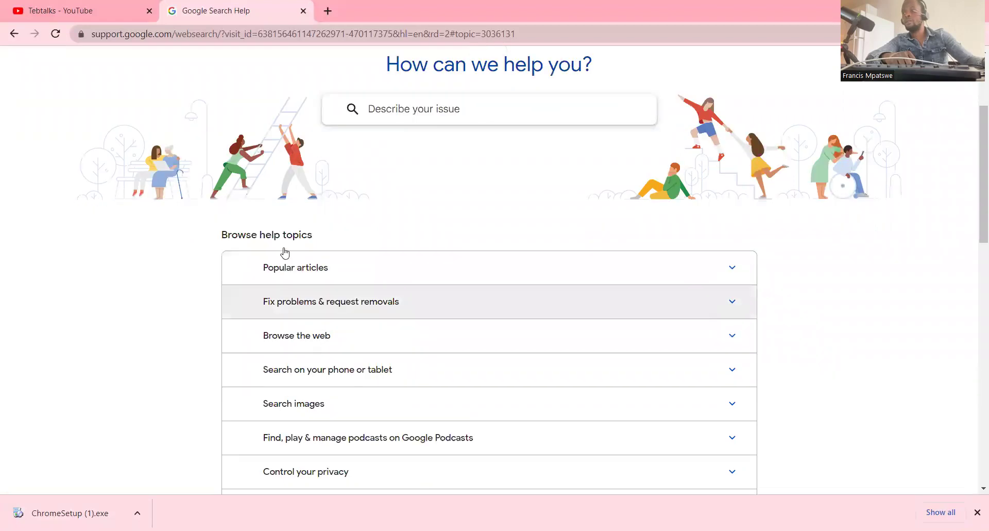
scroll(283, 228, down, 1)
scroll(344, 333, down, 2)
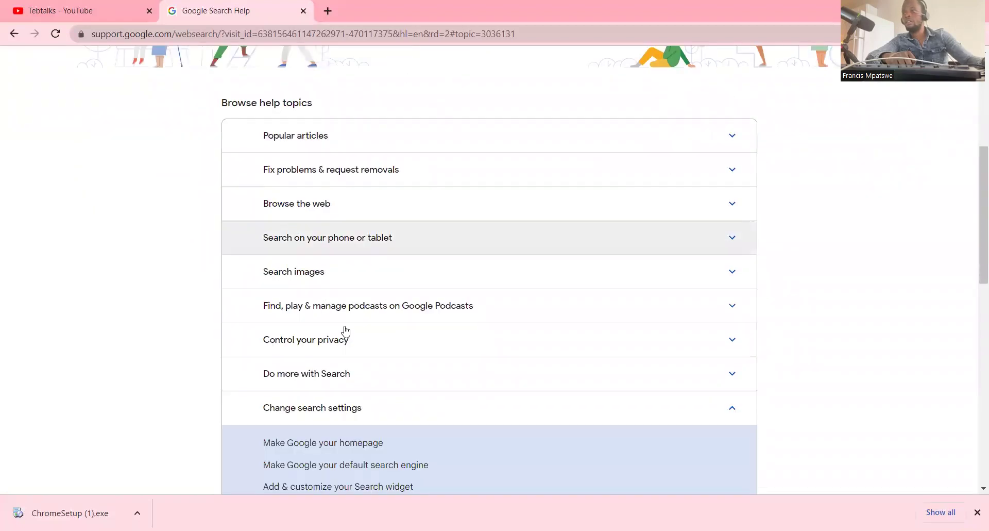
scroll(346, 328, down, 6)
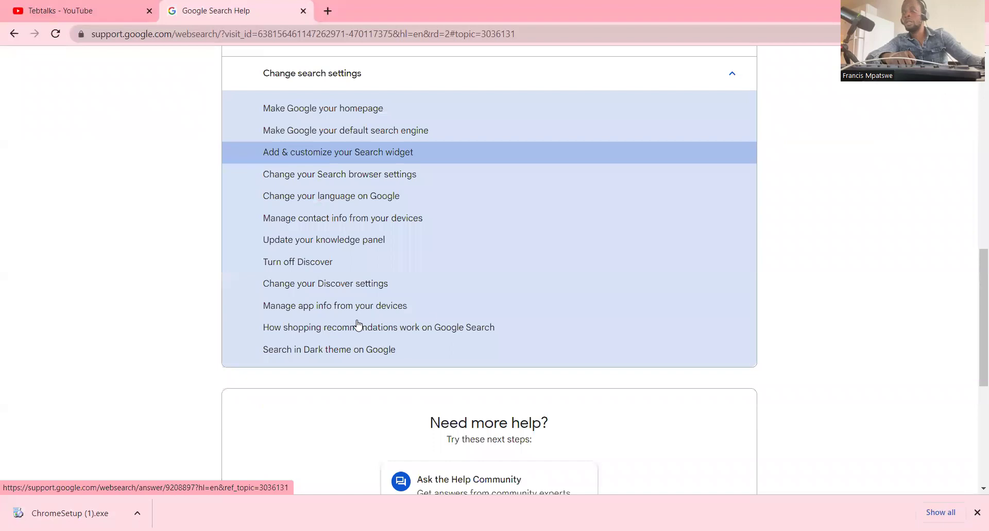
scroll(431, 318, up, 6)
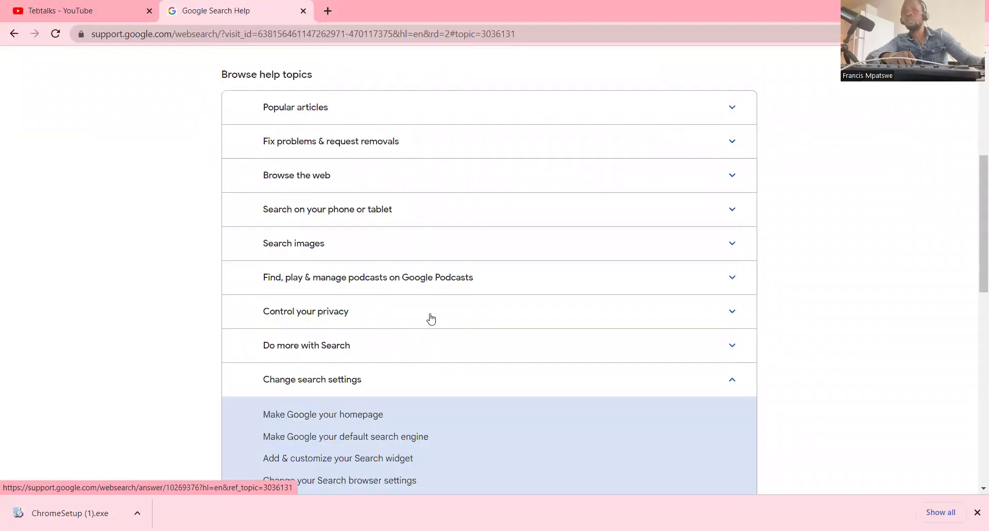
scroll(432, 318, up, 3)
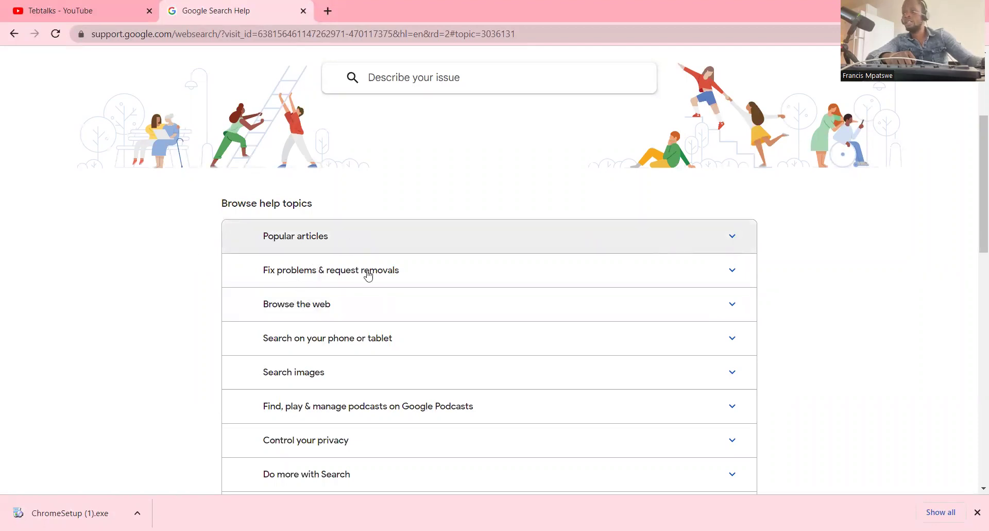
- Open and scroll through the 'Manage & delete your Search history' article, then show the Google Help menu
click(368, 270)
click(253, 284)
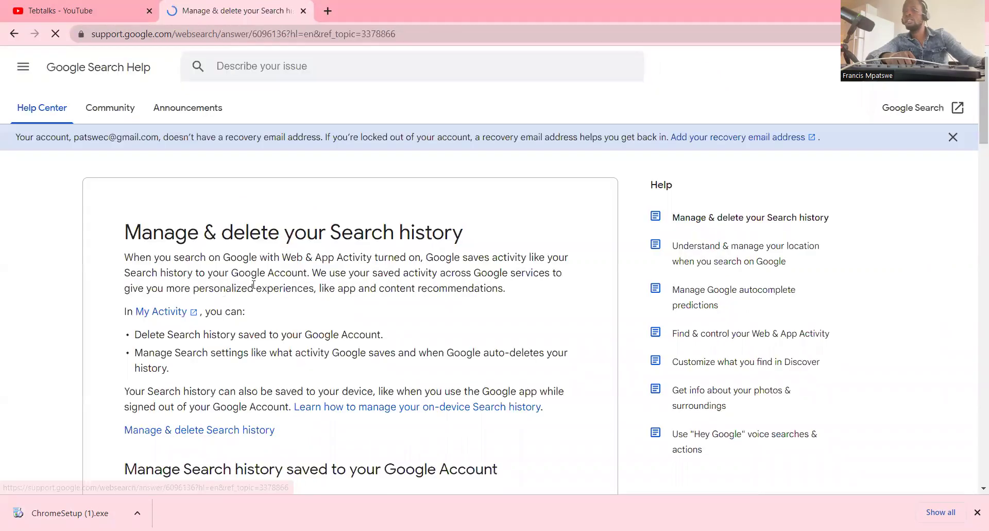
scroll(265, 284, down, 6)
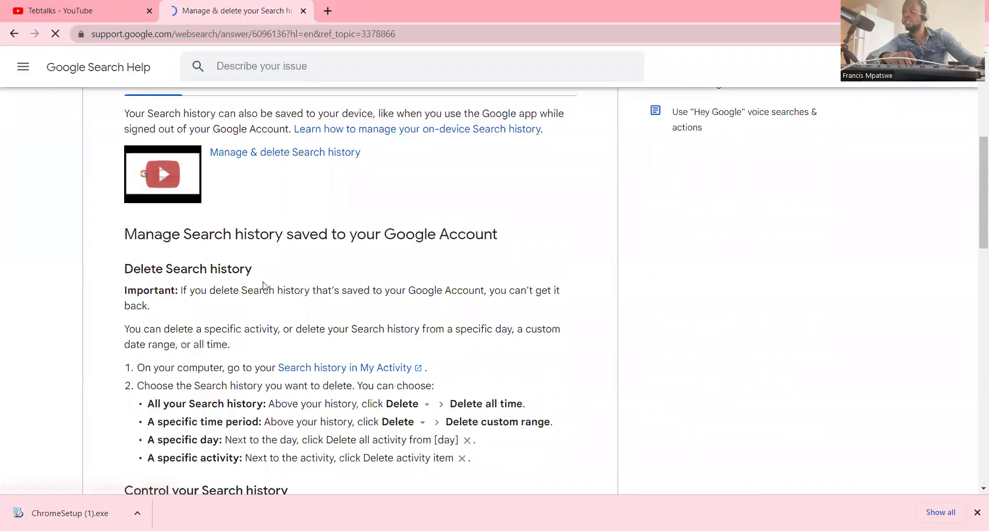
scroll(263, 285, down, 2)
scroll(264, 285, down, 7)
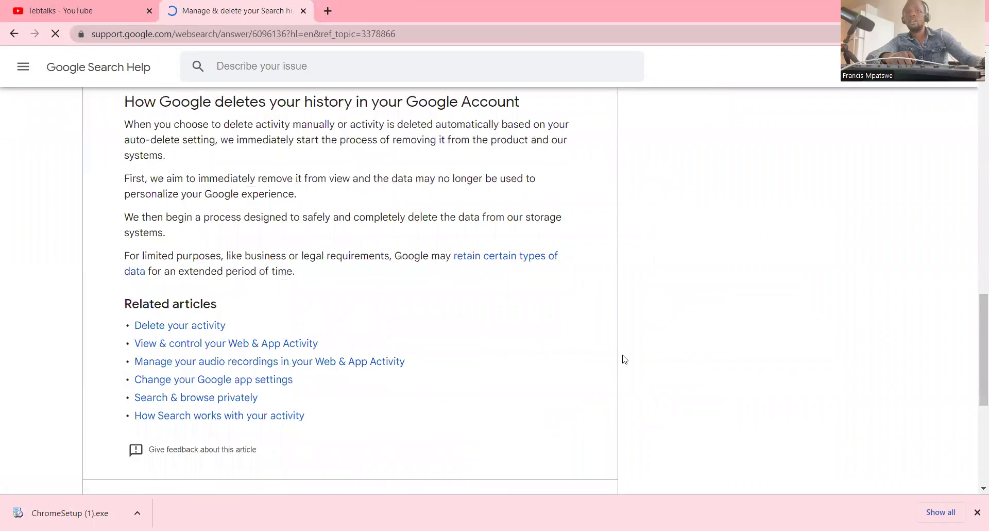
scroll(59, 115, up, 4)
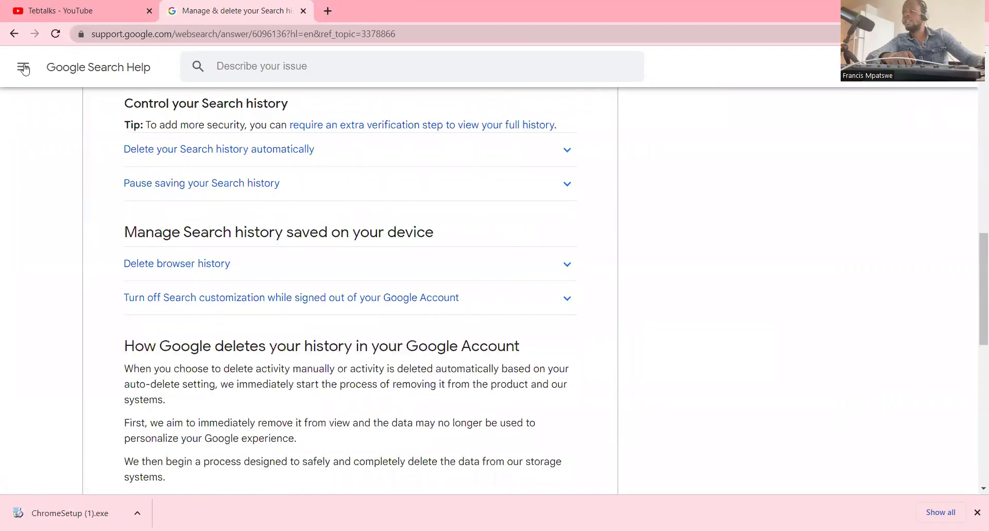
click(23, 67)
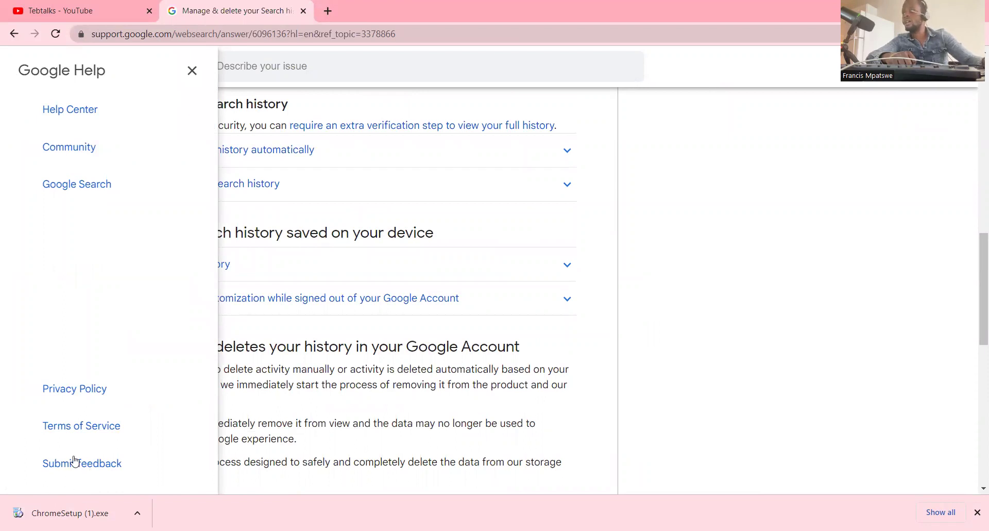
click(112, 461)
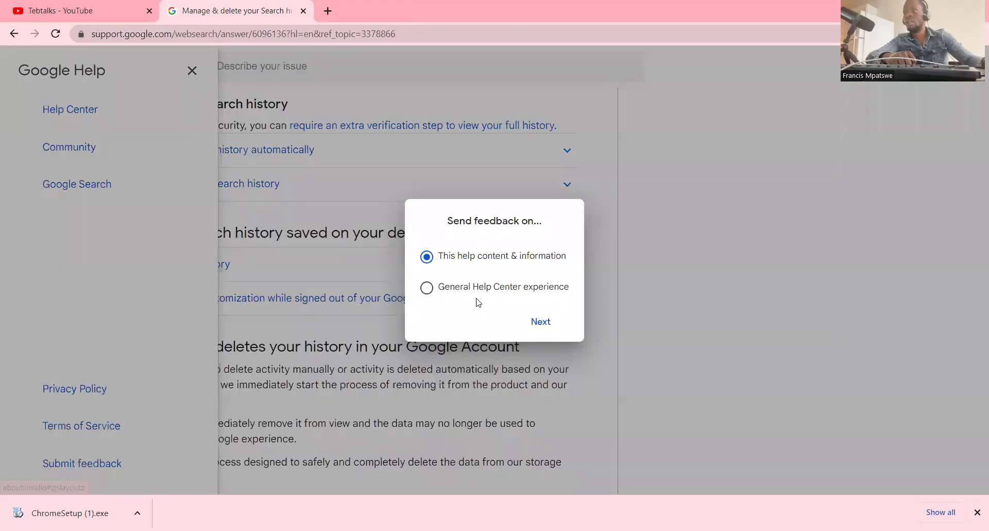
click(540, 324)
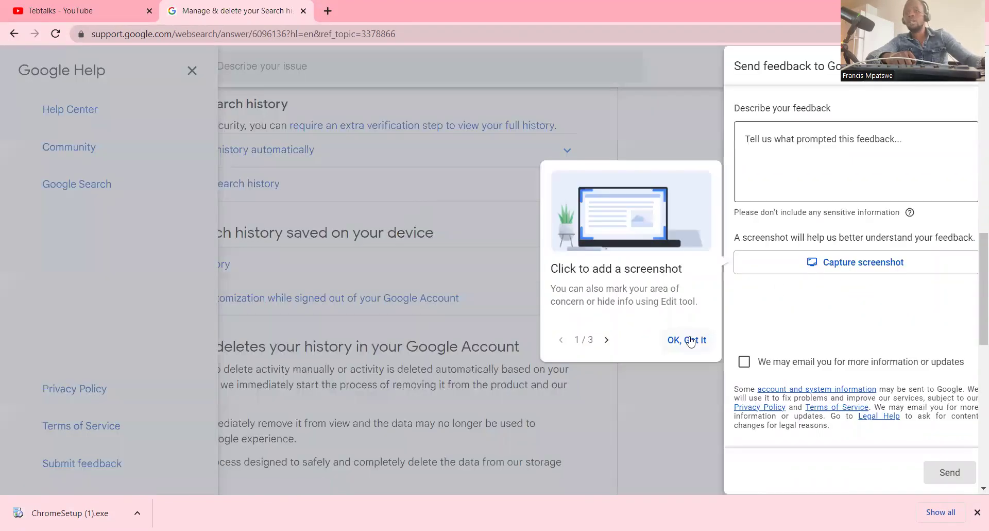
click(690, 341)
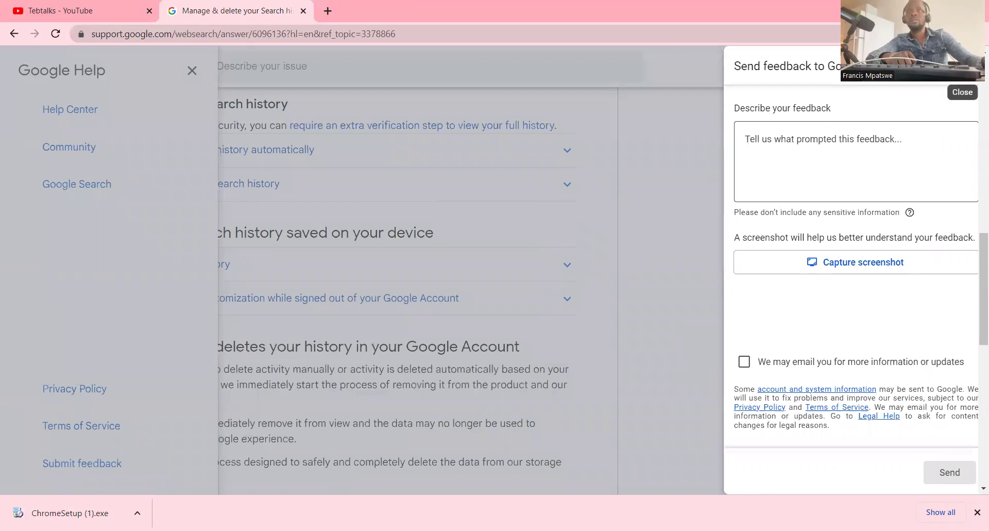
click(976, 86)
scroll(606, 400, down, 3)
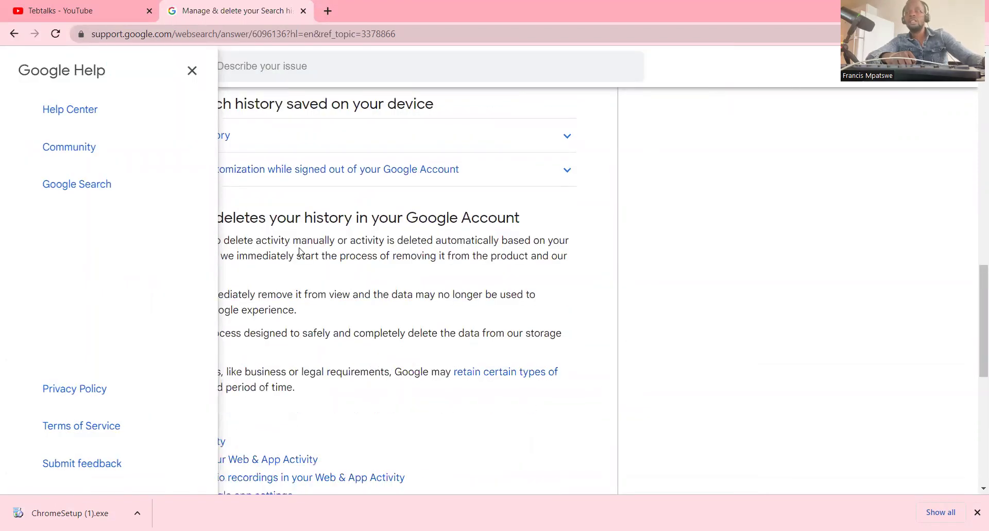
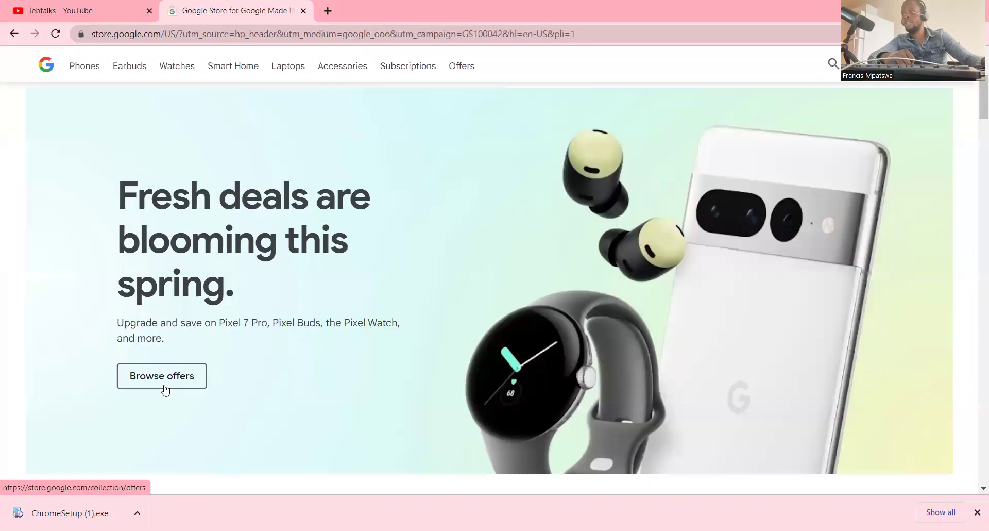
scroll(603, 353, down, 4)
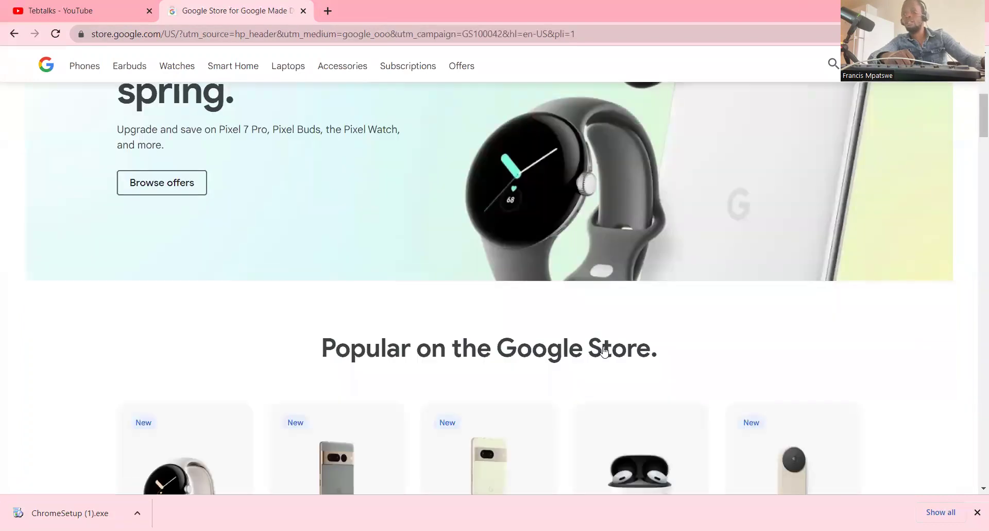
scroll(457, 304, down, 6)
scroll(464, 303, up, 2)
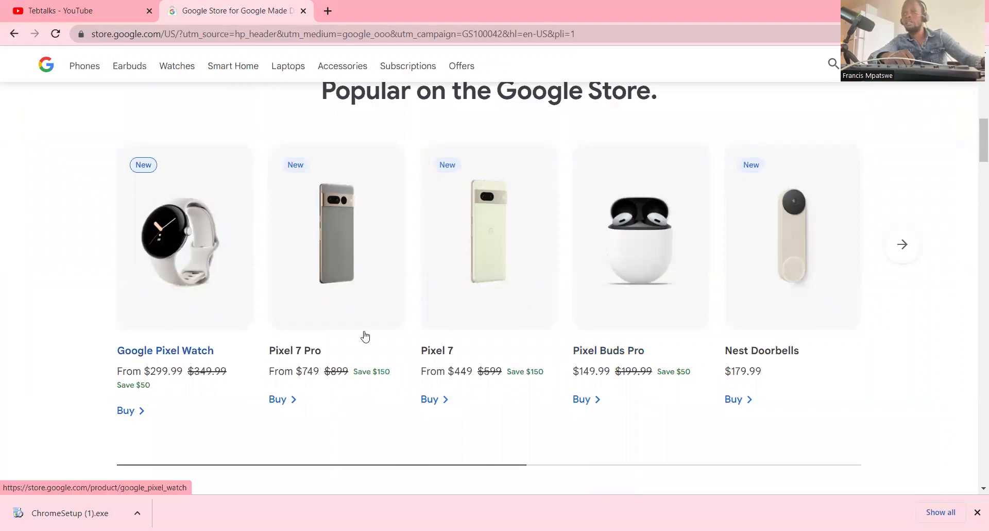
scroll(367, 335, up, 1)
scroll(367, 335, down, 5)
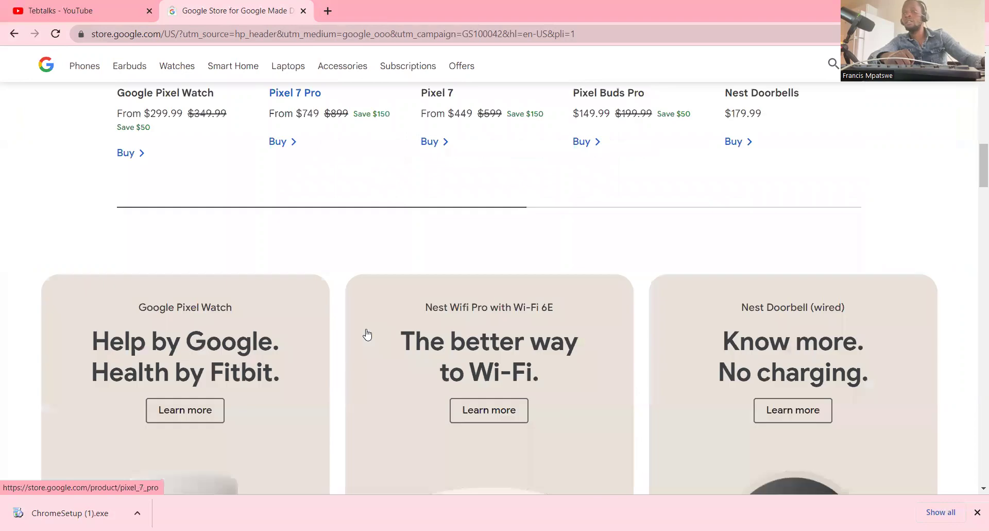
scroll(367, 335, down, 6)
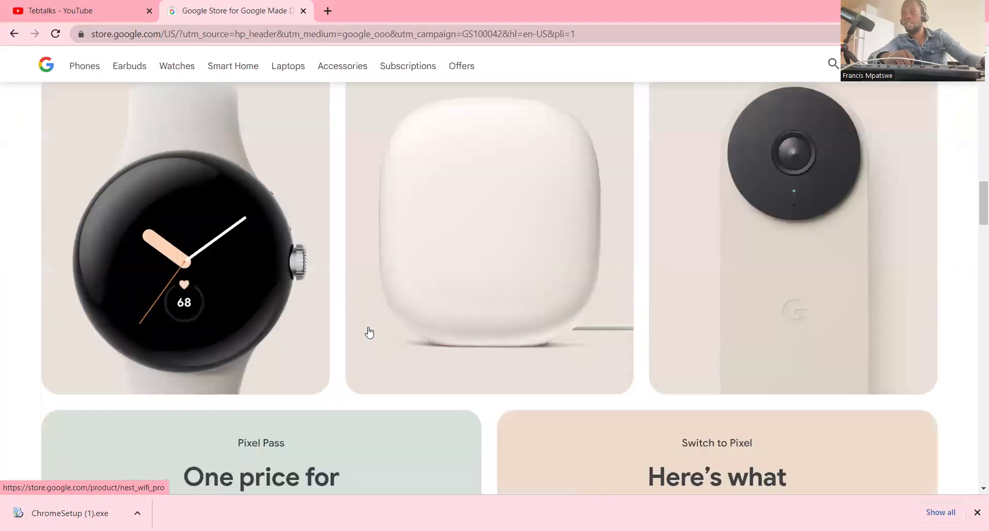
scroll(370, 332, up, 10)
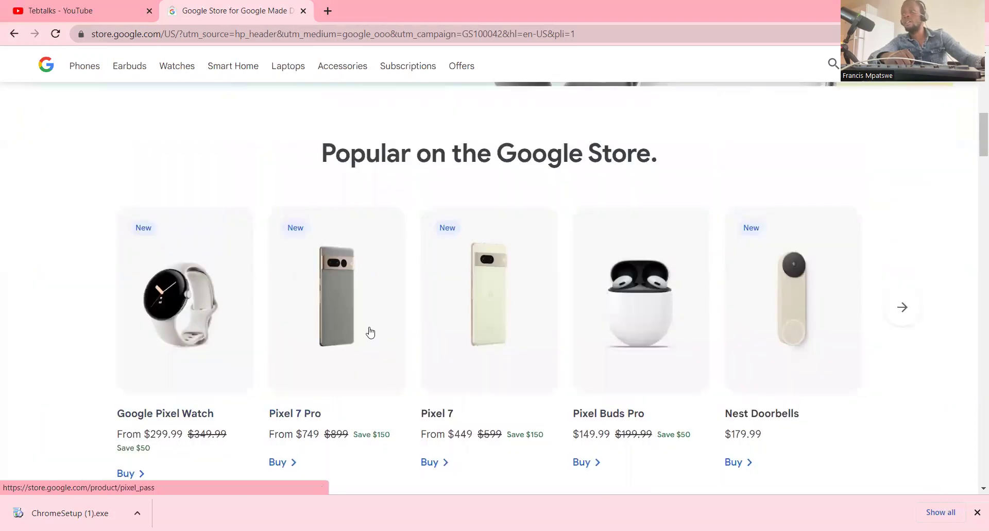
scroll(350, 328, up, 8)
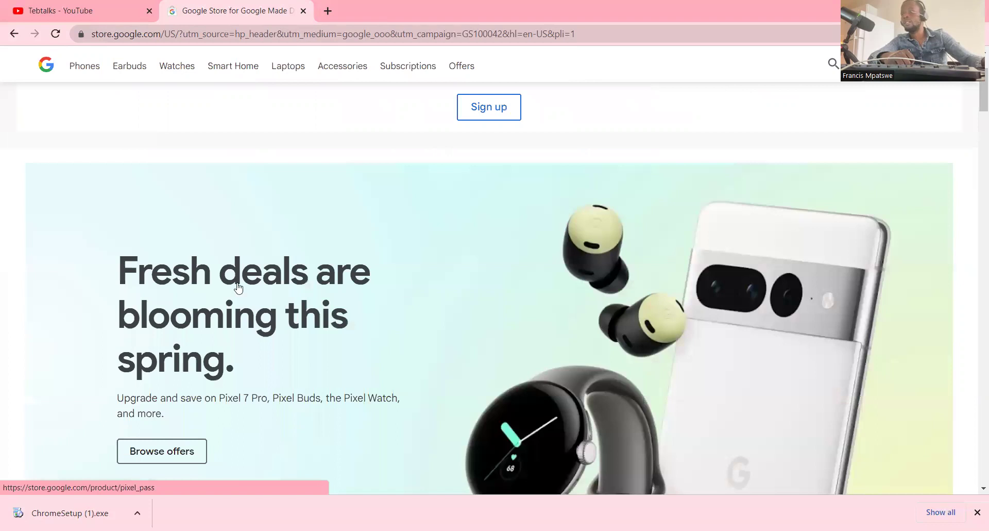
scroll(515, 209, up, 3)
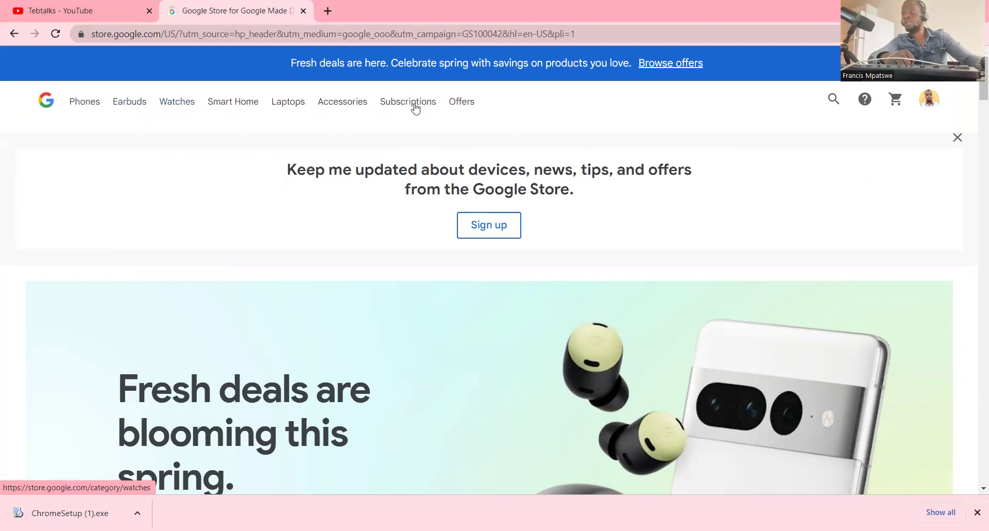
- Open the Pixelbook Go page from Laptops, priced from $649, and scroll through its features
click(287, 104)
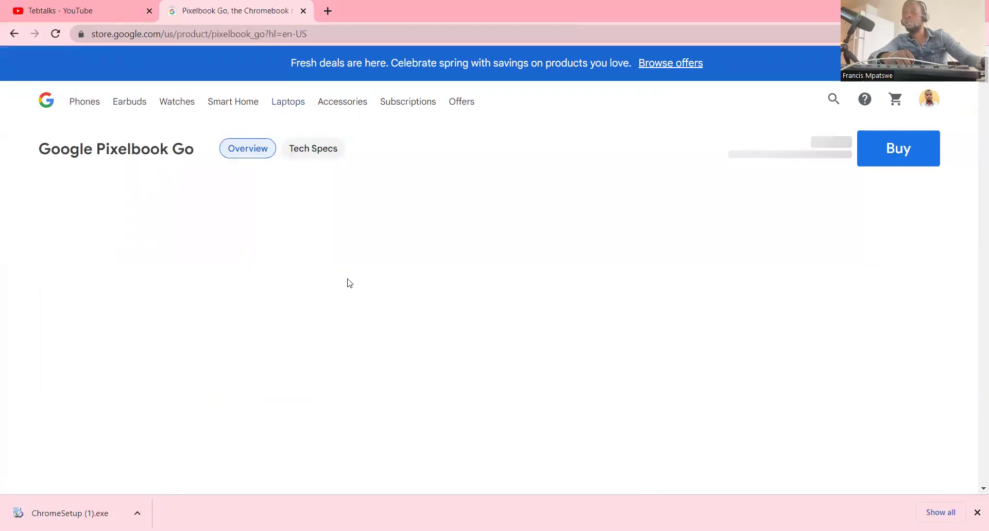
scroll(350, 283, down, 3)
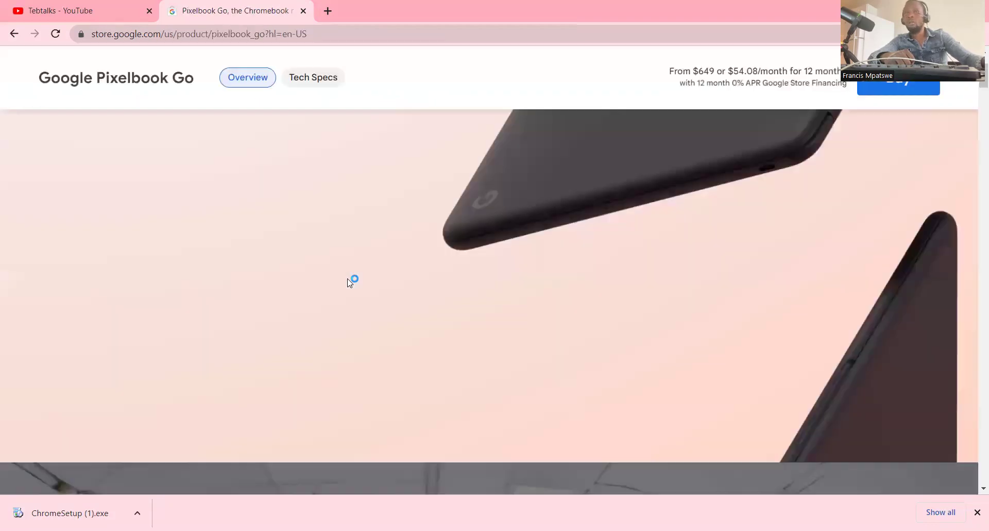
scroll(350, 282, down, 3)
scroll(350, 282, down, 4)
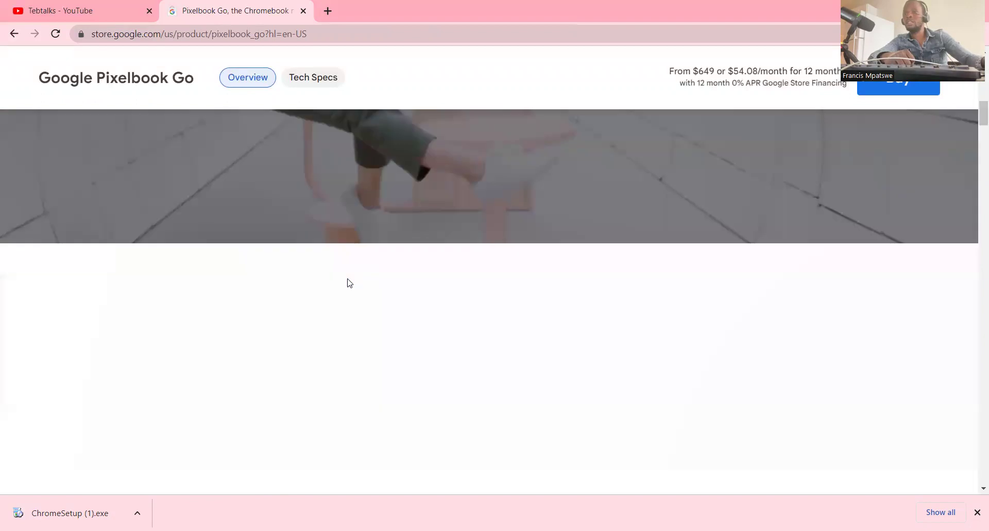
scroll(350, 283, down, 3)
scroll(422, 271, down, 3)
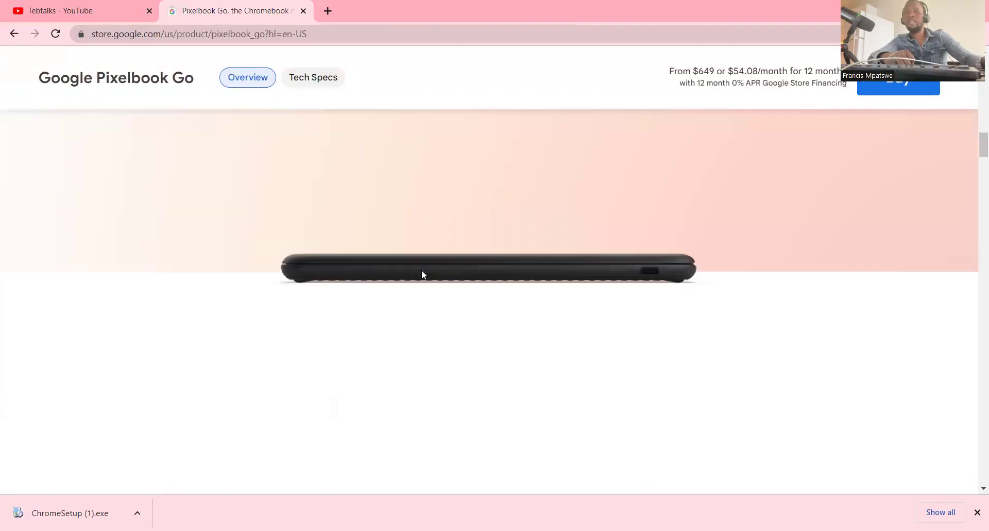
scroll(418, 279, down, 3)
scroll(420, 279, down, 3)
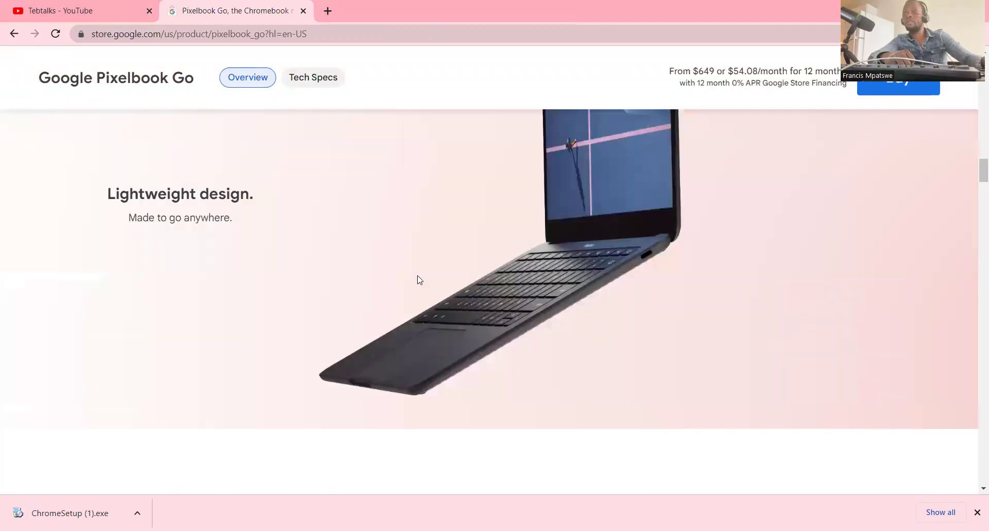
scroll(420, 279, down, 3)
scroll(419, 279, down, 3)
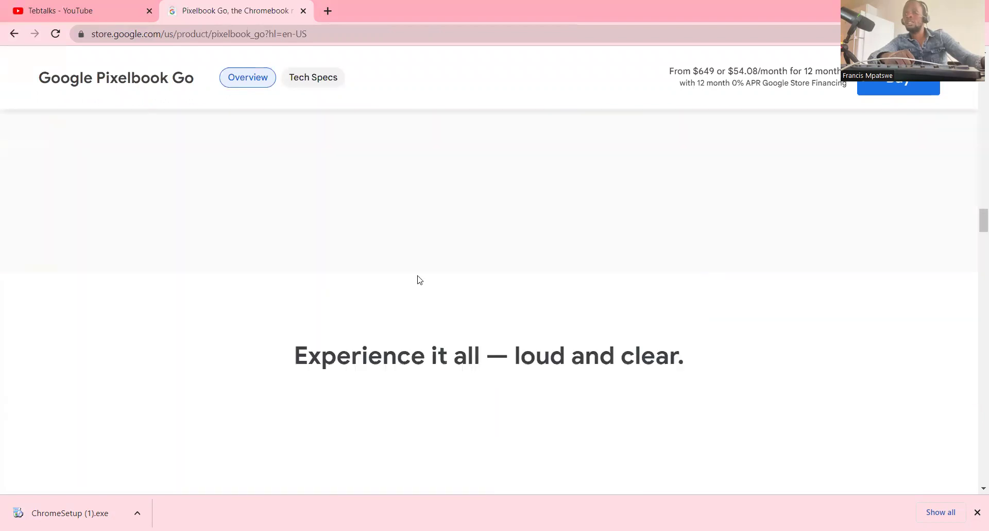
scroll(418, 280, down, 3)
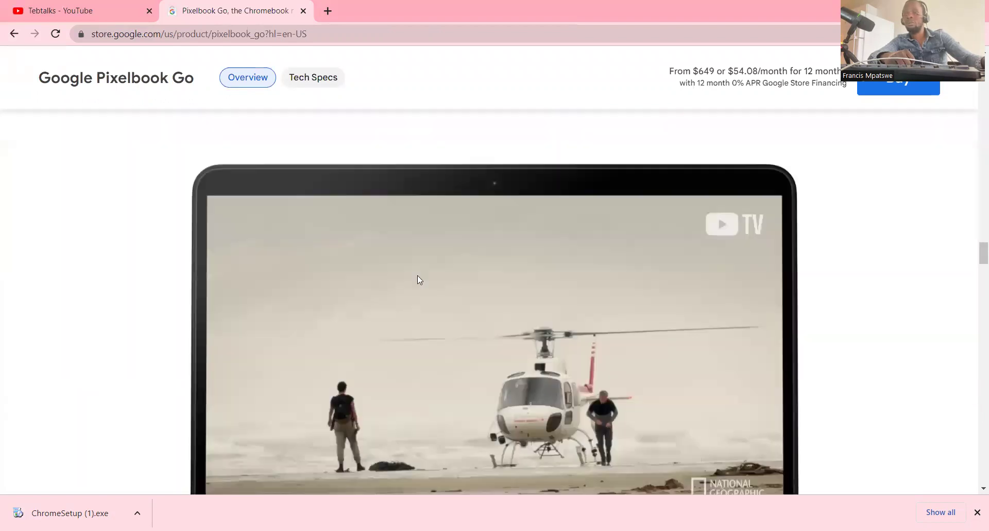
scroll(418, 276, down, 3)
scroll(583, 223, down, 2)
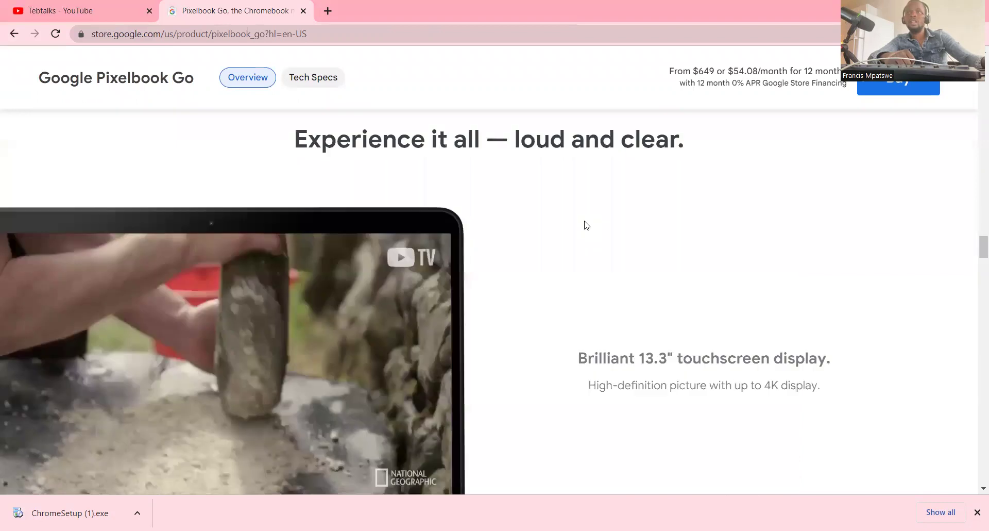
scroll(411, 216, up, 3)
scroll(334, 202, up, 3)
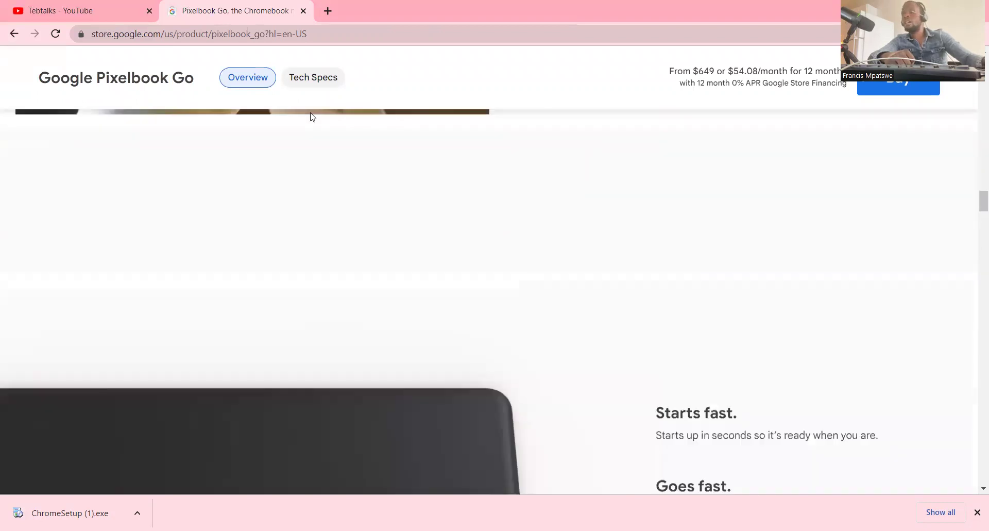
scroll(81, 90, down, 5)
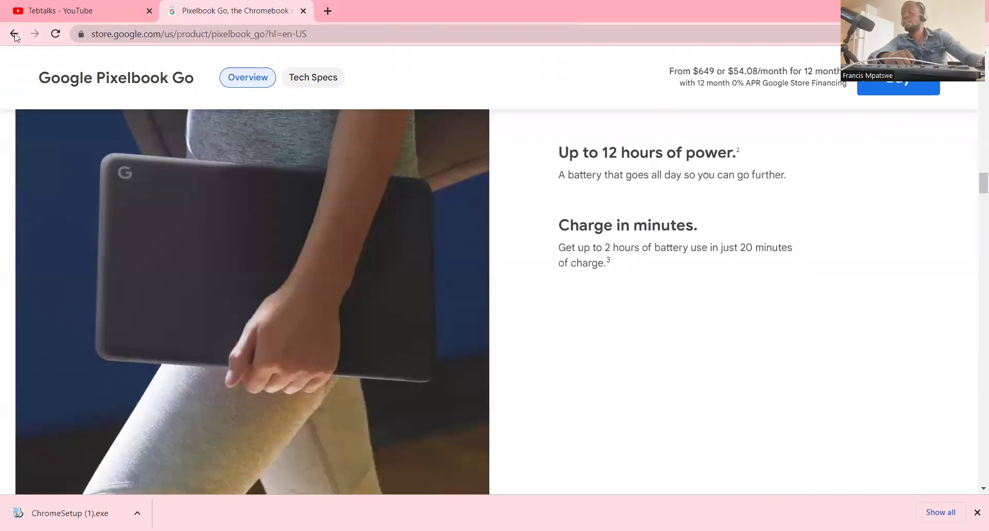
- Go back to the store home and open the Pixel phones category
click(14, 34)
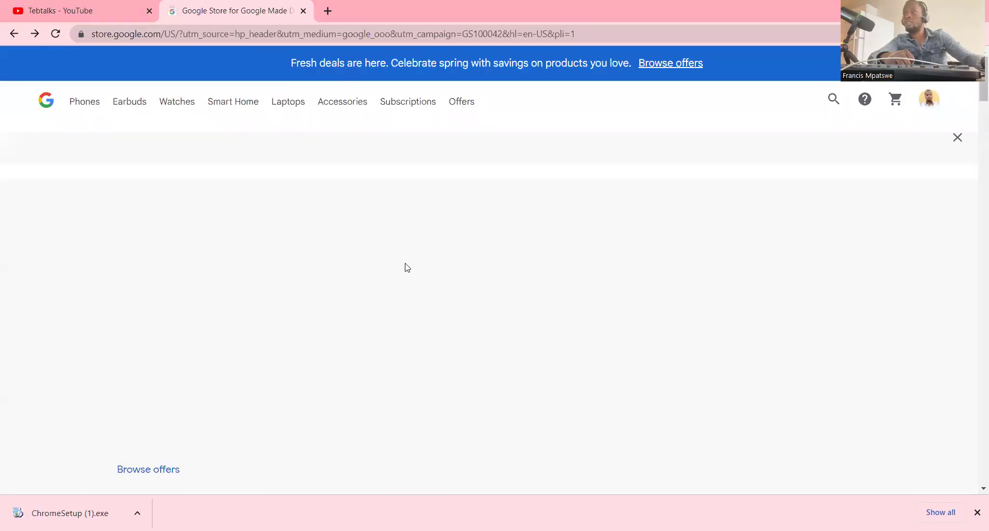
click(85, 103)
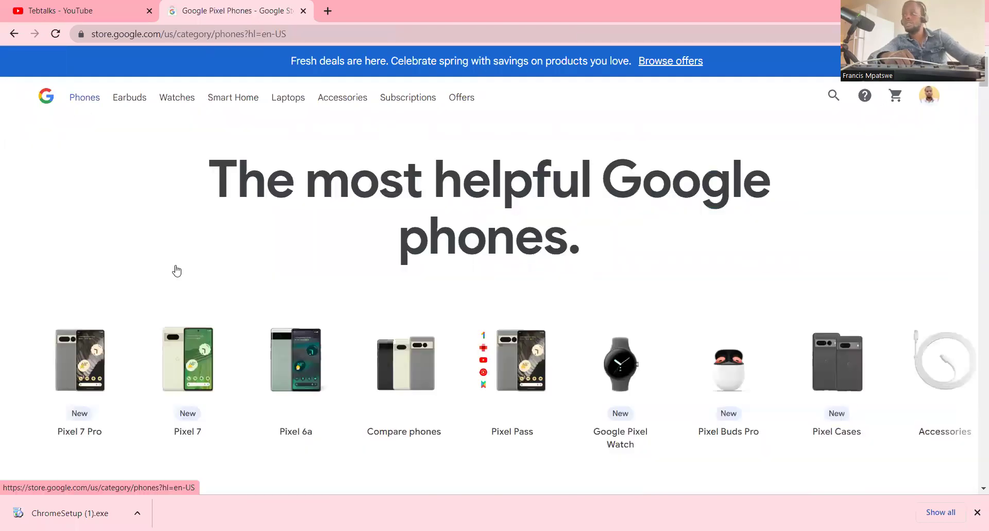
scroll(446, 282, down, 2)
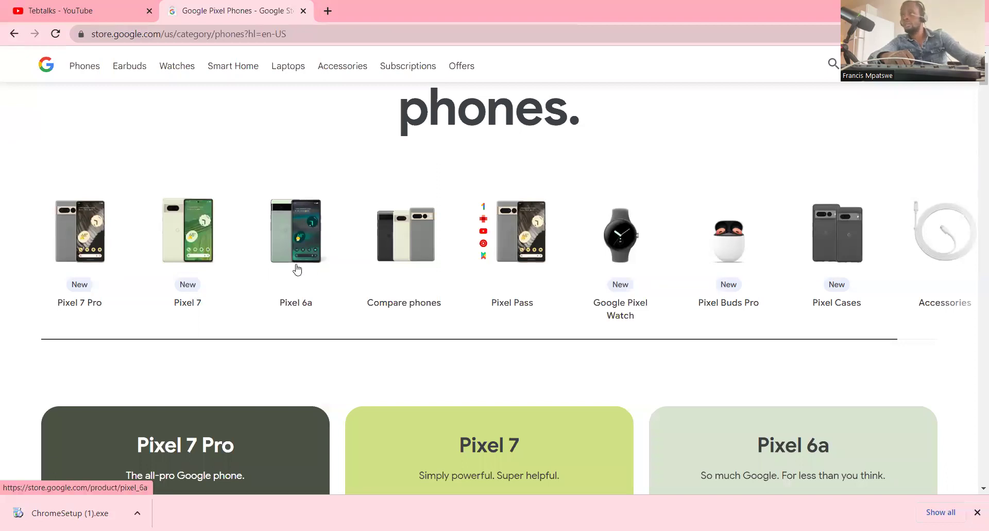
- Open the Pixel 6a page, priced at $299, and advance its image carousel
click(300, 244)
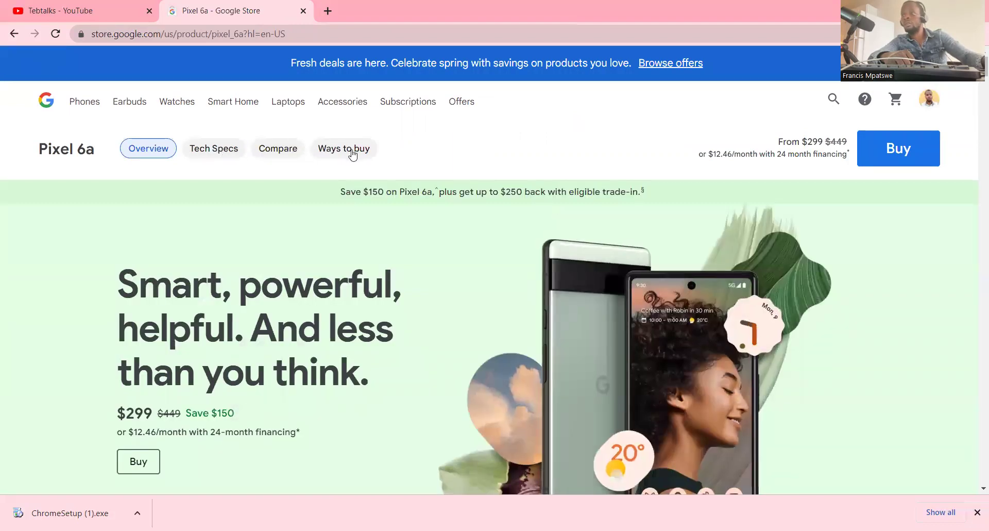
scroll(291, 250, down, 5)
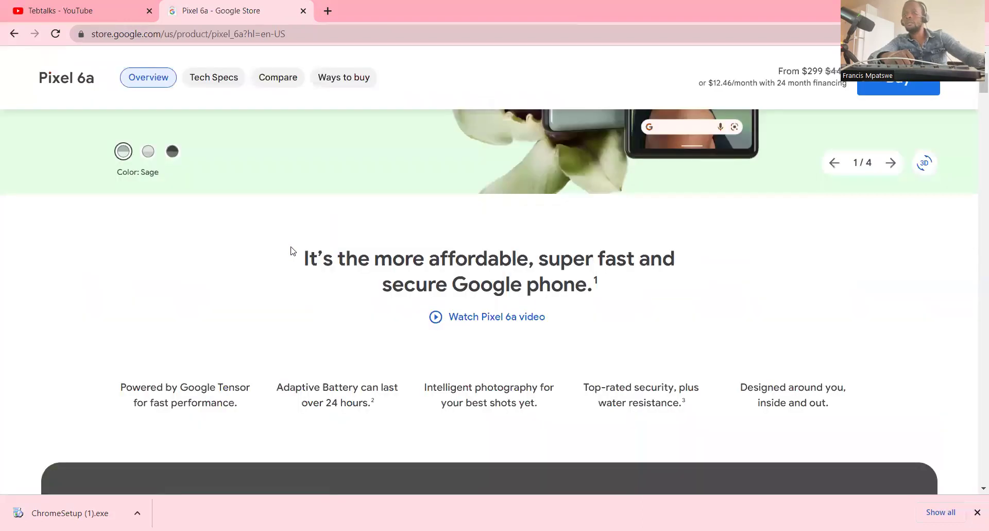
scroll(294, 251, up, 3)
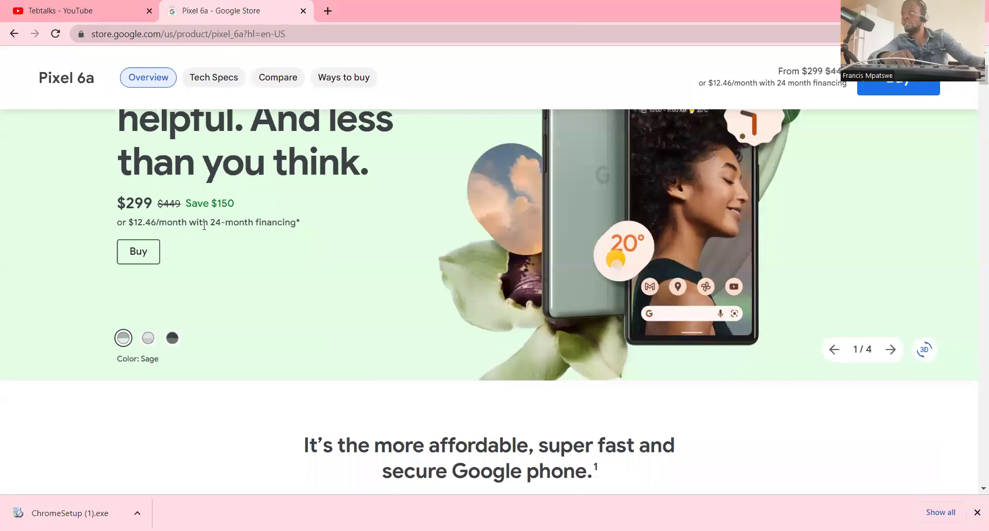
scroll(224, 287, up, 1)
scroll(227, 288, up, 1)
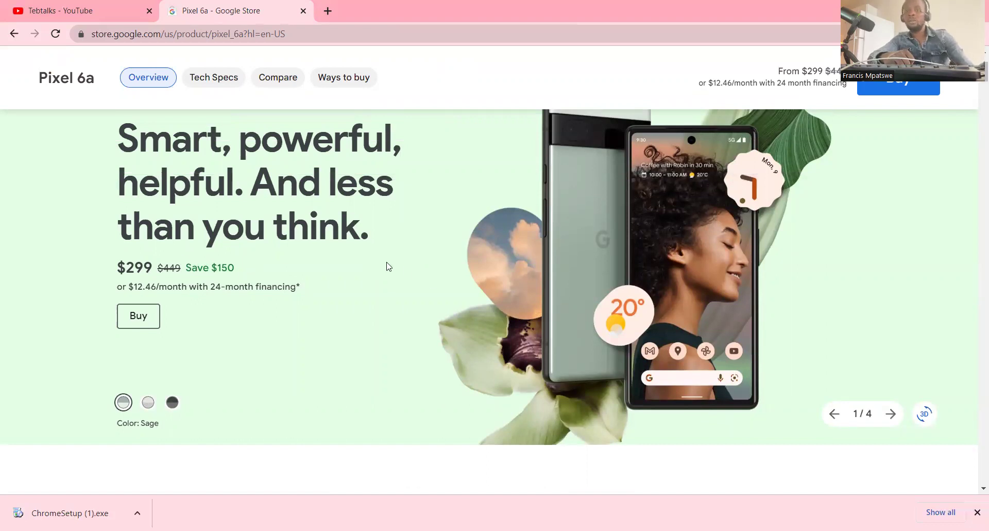
click(890, 414)
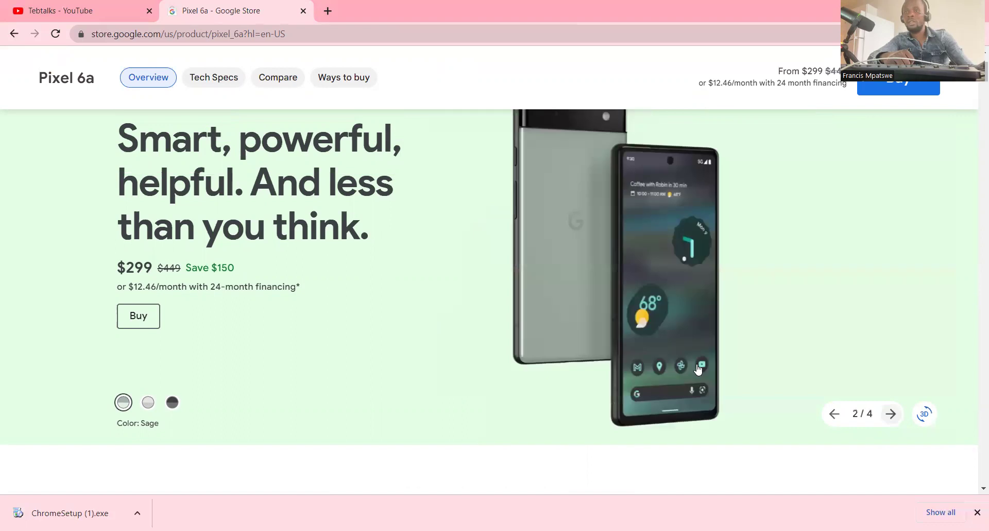
scroll(415, 273, up, 3)
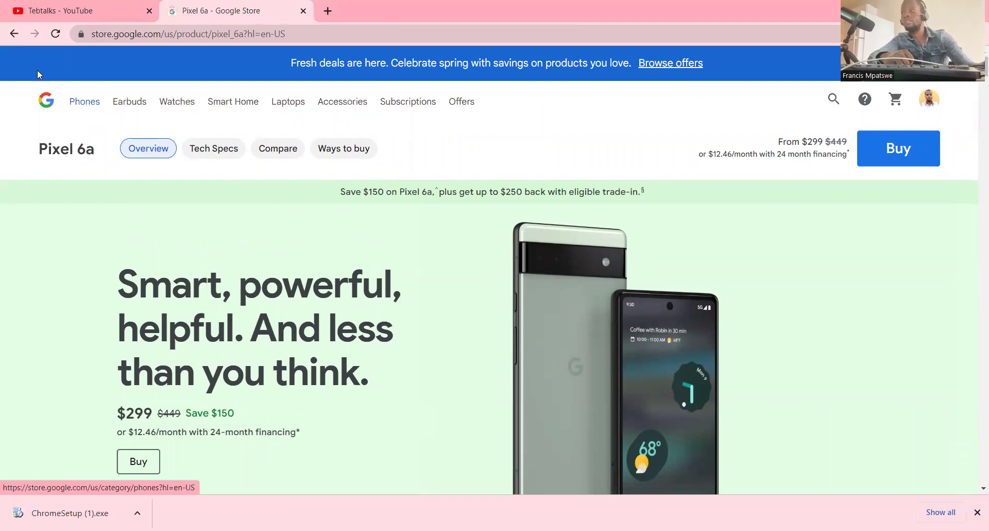
- Load google.com from the address bar and show the Google apps launcher
click(130, 37)
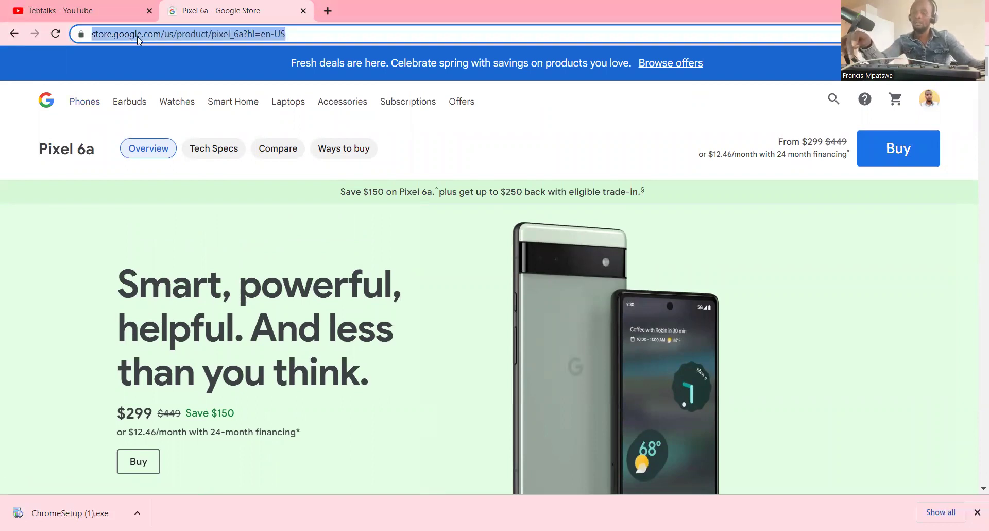
text(g)
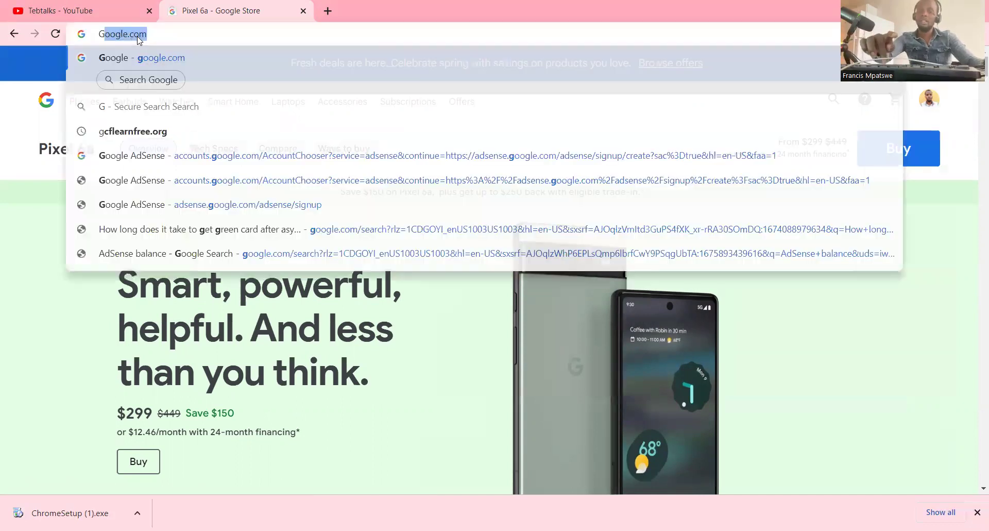
key(Return)
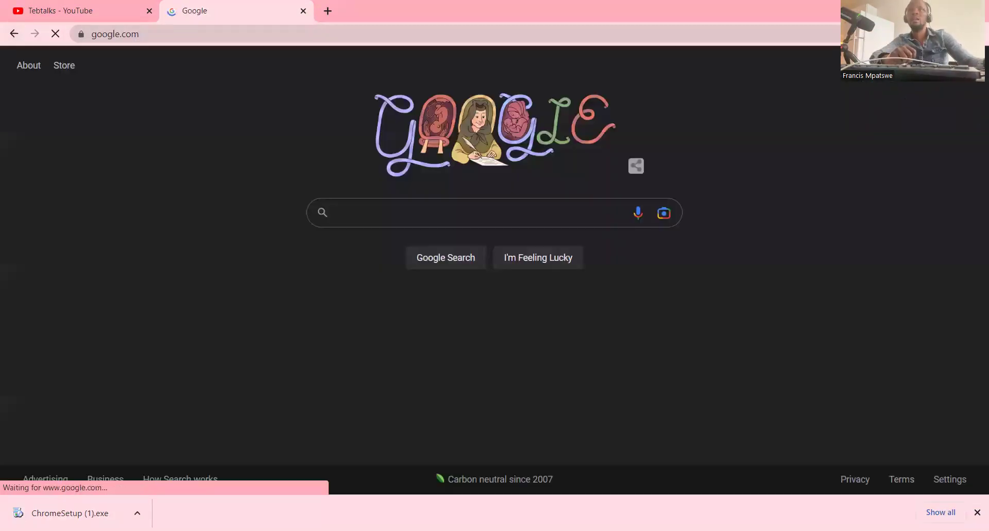
click(912, 62)
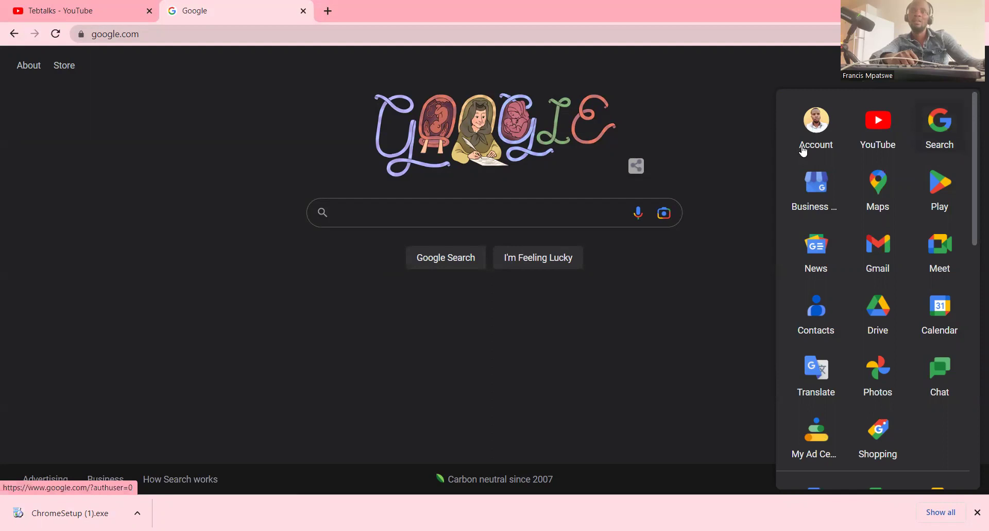
- Open Google Maps and search for LAS VEGAS
click(876, 188)
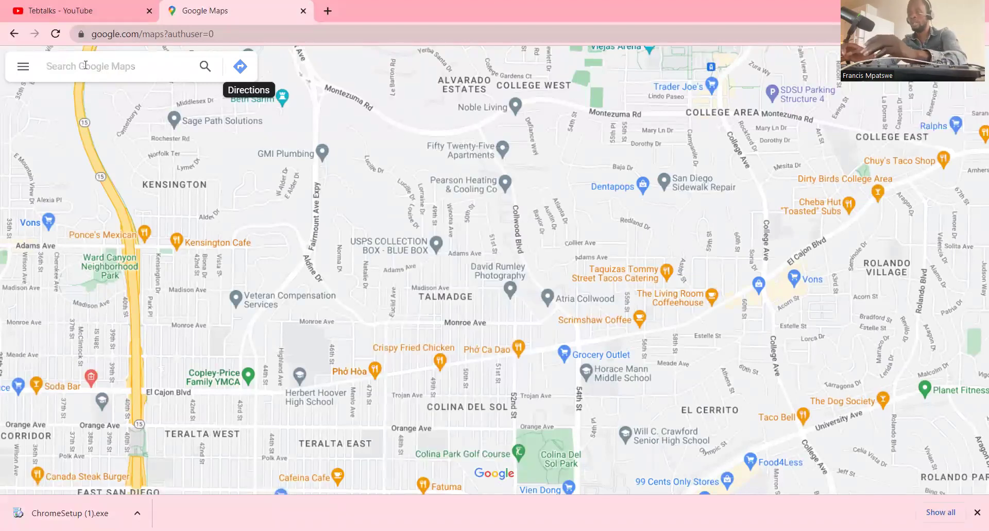
text(LAS)
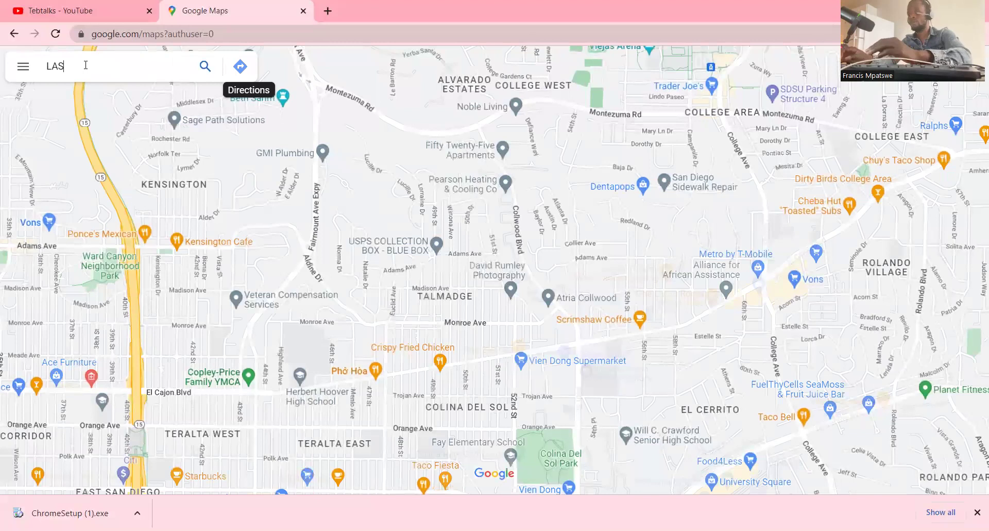
text( VA)
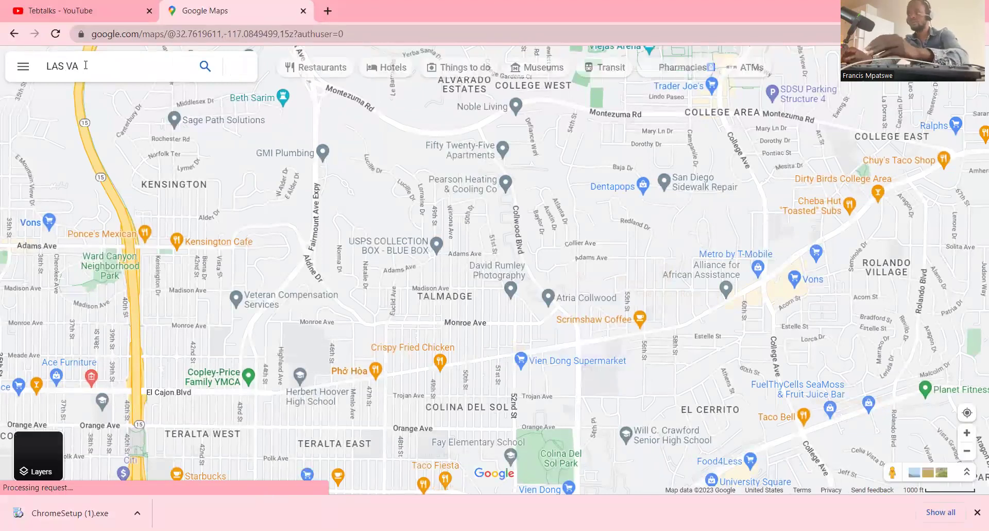
key(BackSpace)
text(E)
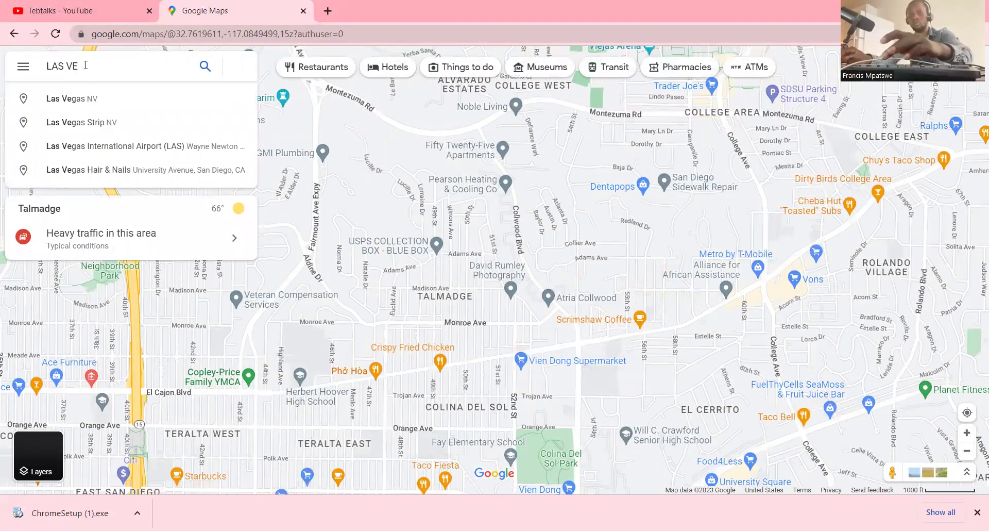
text(GAS)
key(Return)
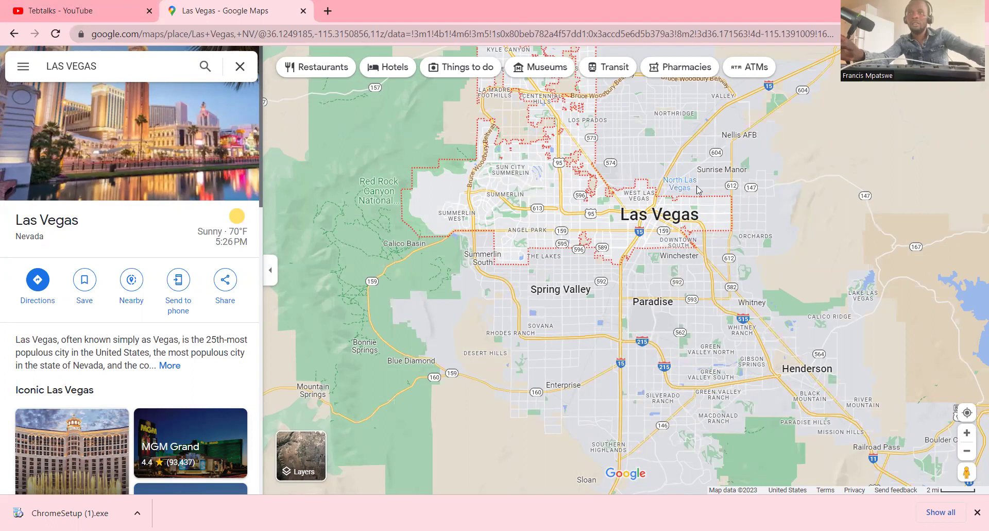
- Open the North Las Vegas place details and scroll its panel
mouse_move(680, 189)
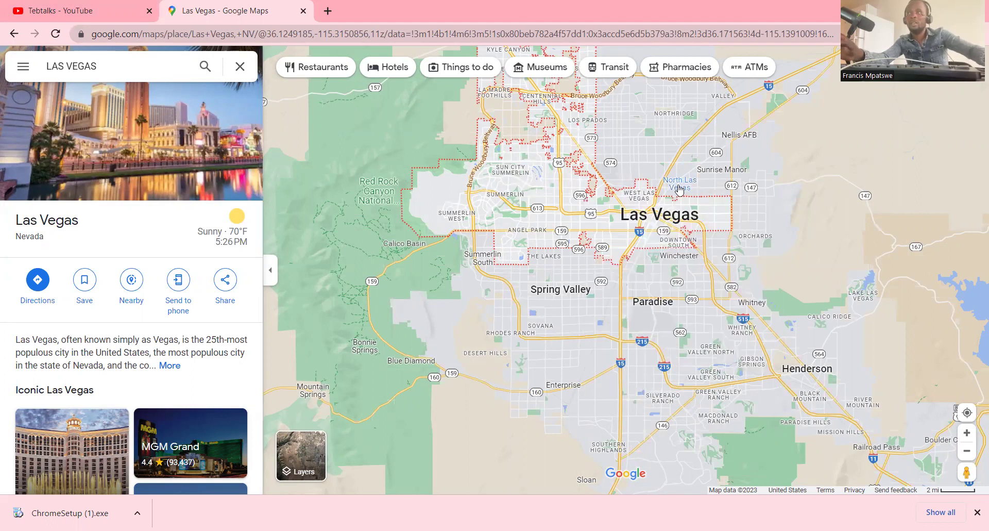
click(680, 190)
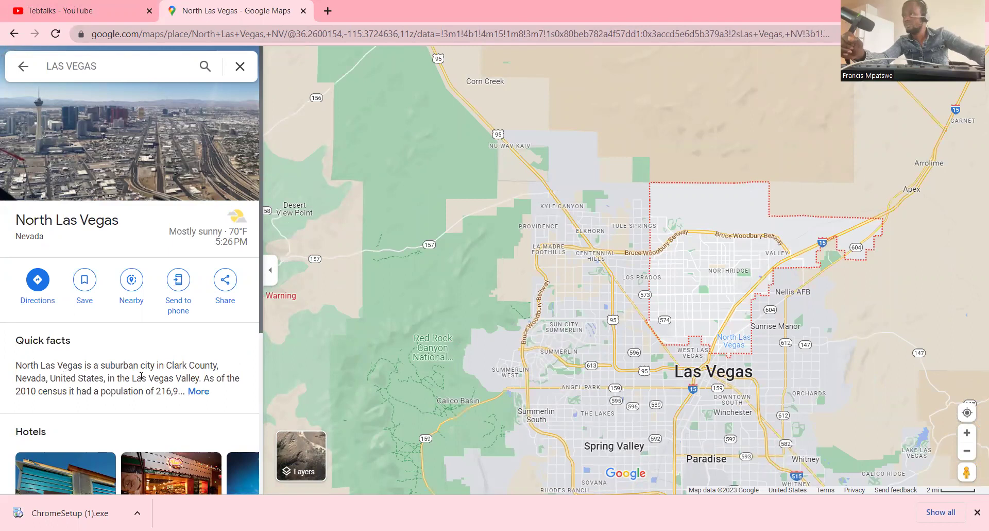
scroll(141, 377, down, 4)
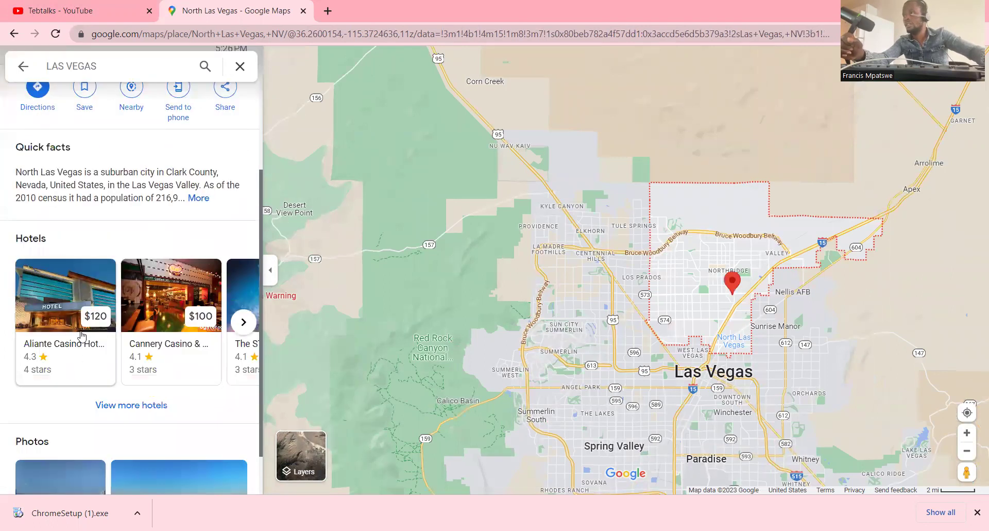
scroll(98, 329, up, 4)
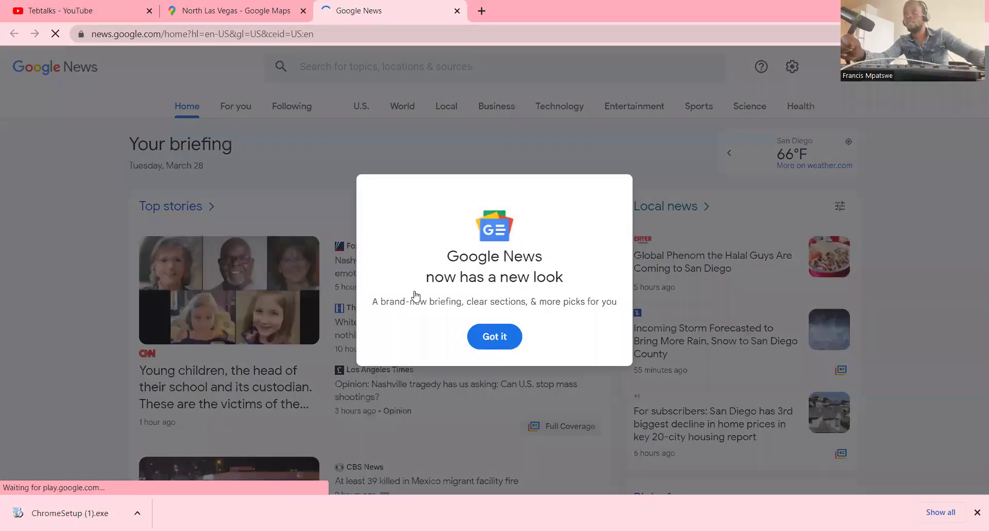
- Dismiss the Google News new-look notice and scroll through the Top stories
click(491, 336)
scroll(383, 245, down, 1)
scroll(382, 246, up, 1)
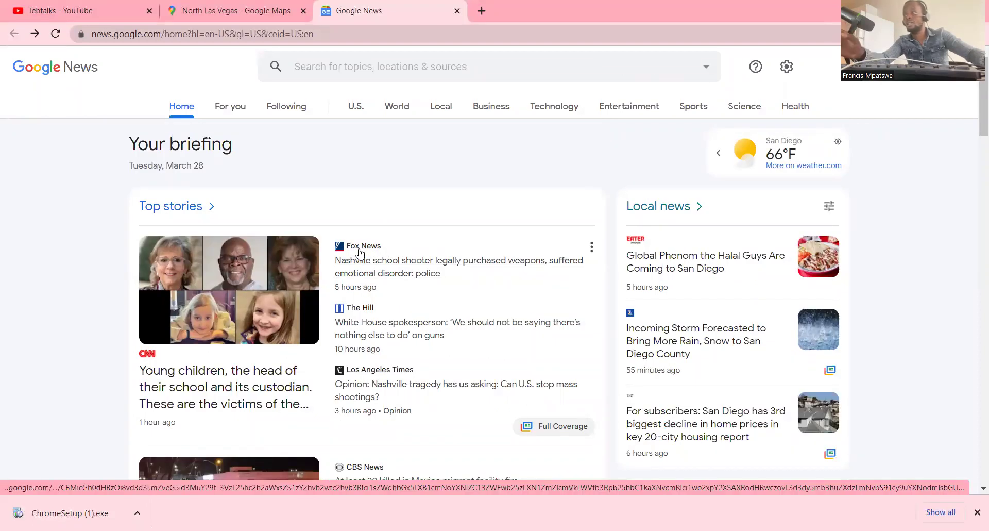
scroll(355, 252, down, 1)
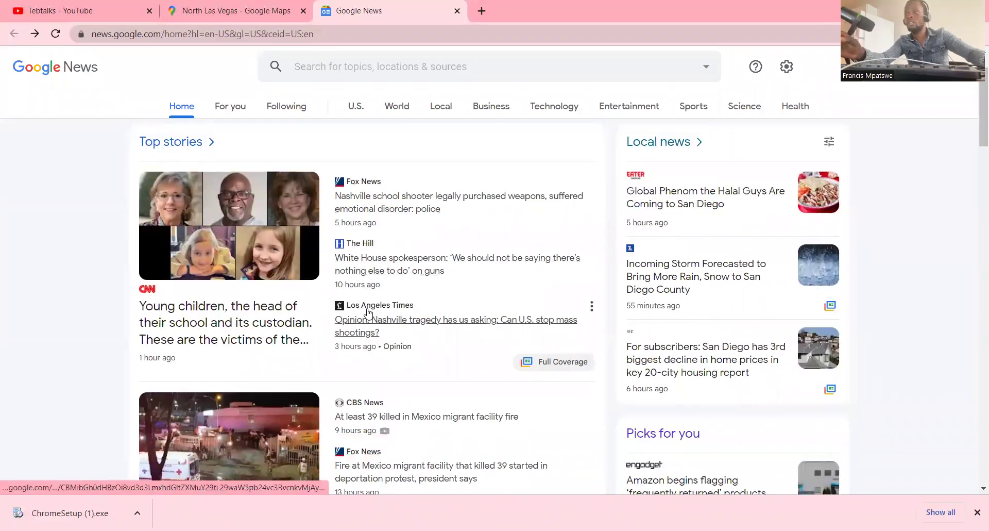
scroll(420, 309, down, 1)
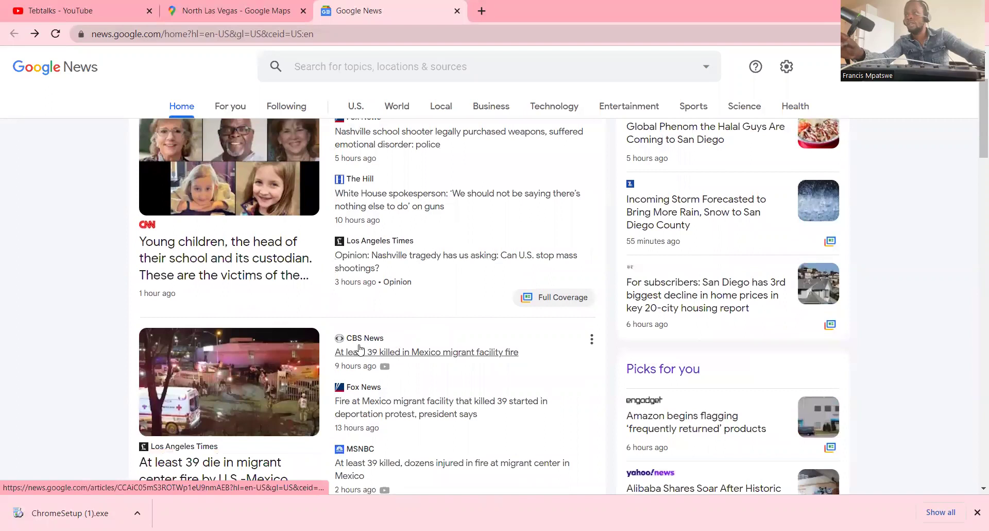
scroll(360, 345, down, 1)
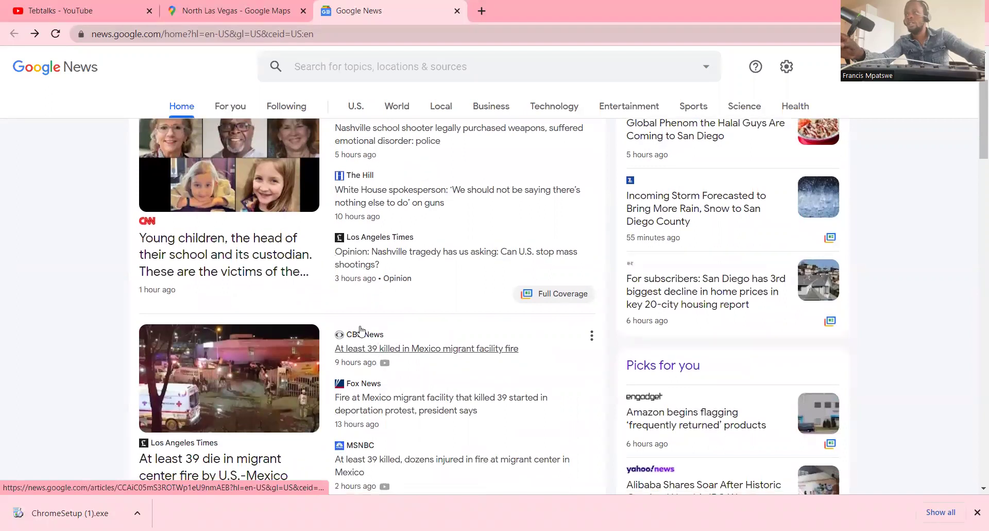
scroll(360, 335, down, 2)
scroll(384, 327, down, 2)
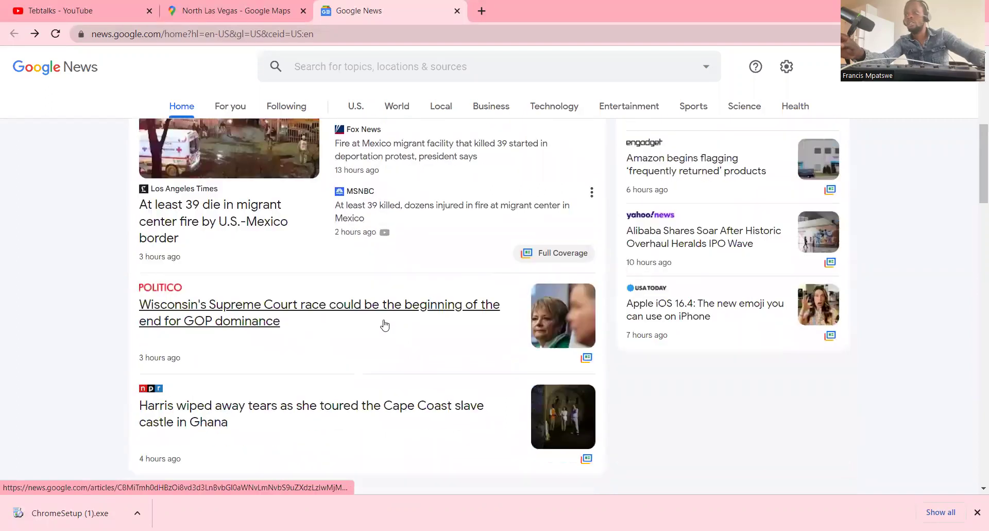
scroll(383, 323, down, 1)
scroll(384, 313, up, 5)
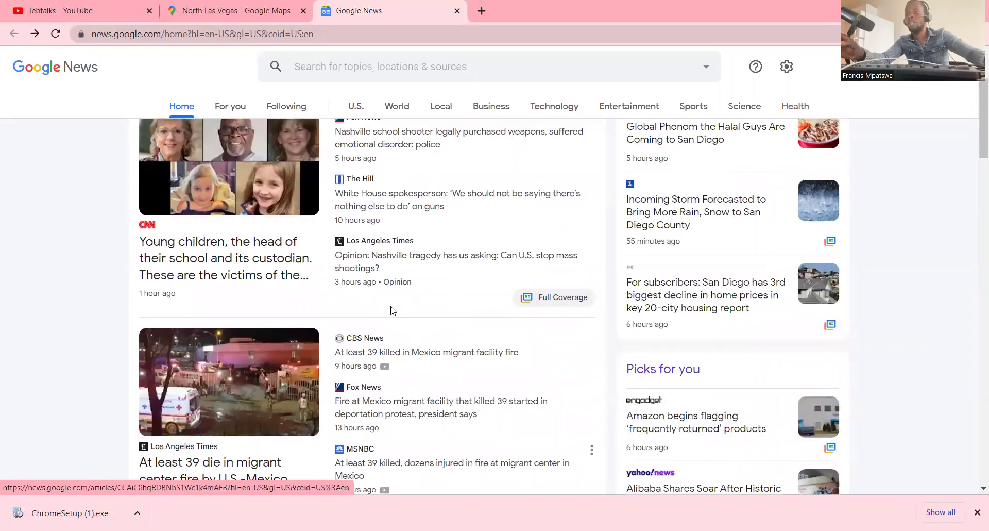
scroll(422, 308, up, 2)
scroll(394, 307, down, 2)
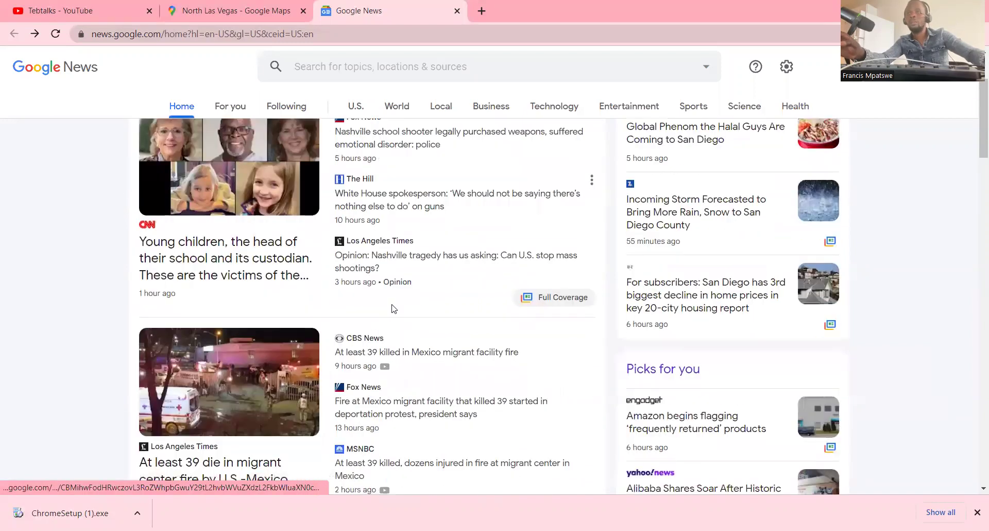
scroll(440, 281, up, 2)
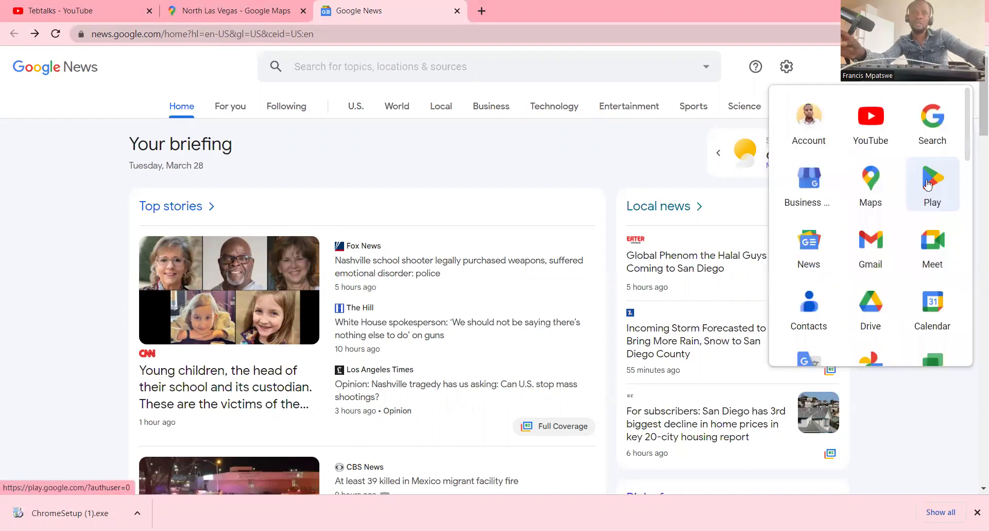
- Open Google Play in a new tab and browse the Android apps section
click(927, 180)
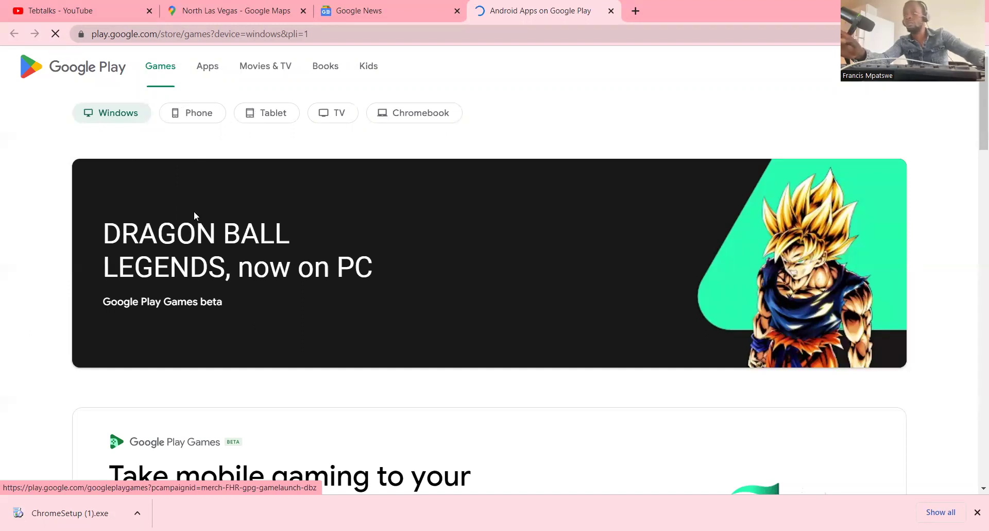
scroll(342, 231, down, 10)
scroll(343, 230, down, 5)
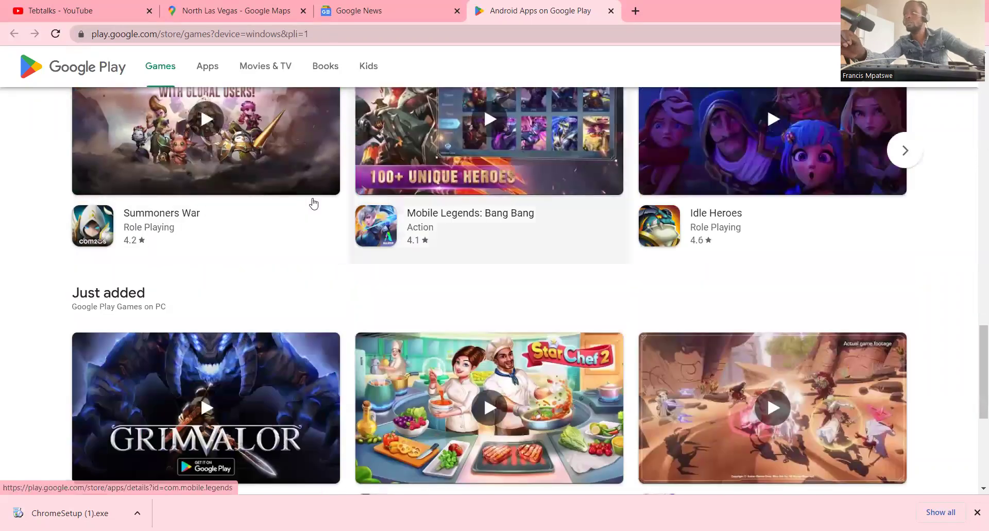
click(201, 66)
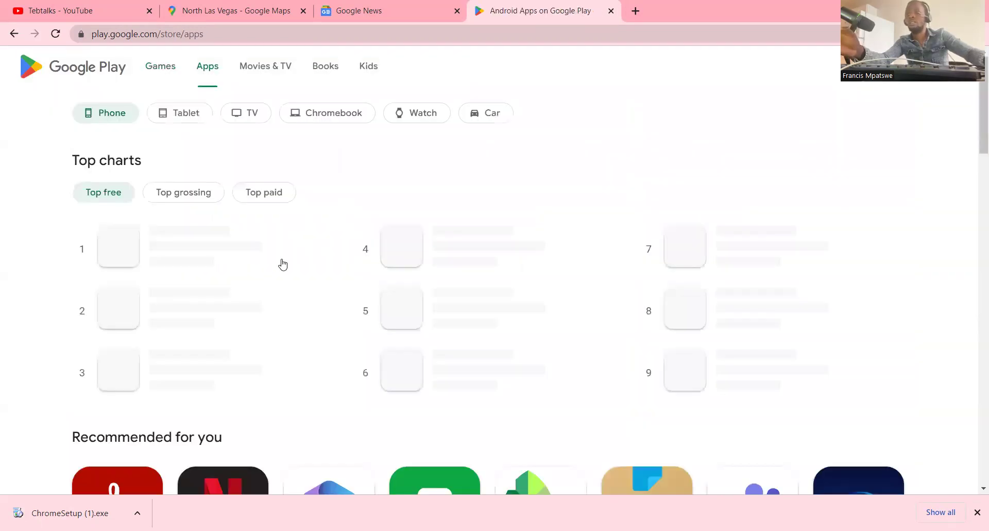
scroll(347, 252, down, 10)
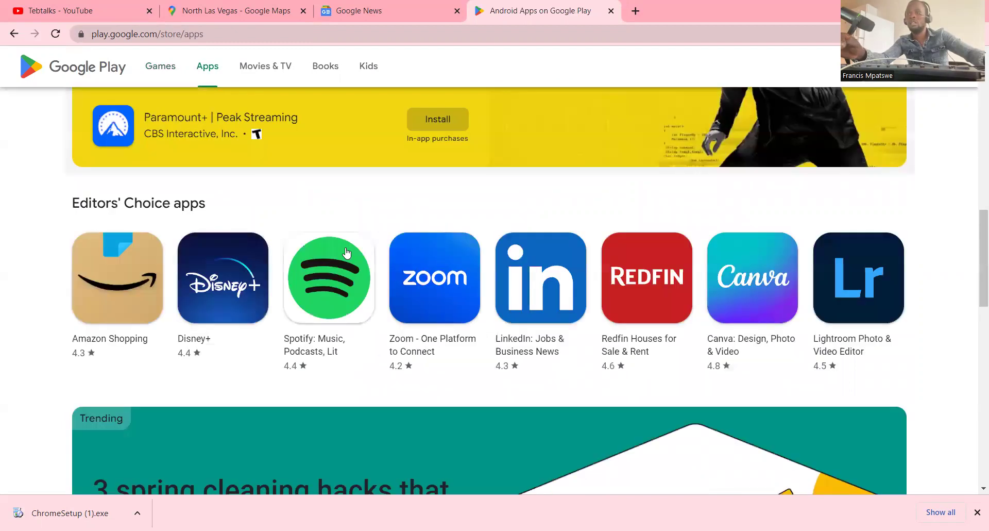
scroll(346, 252, down, 6)
scroll(346, 252, down, 3)
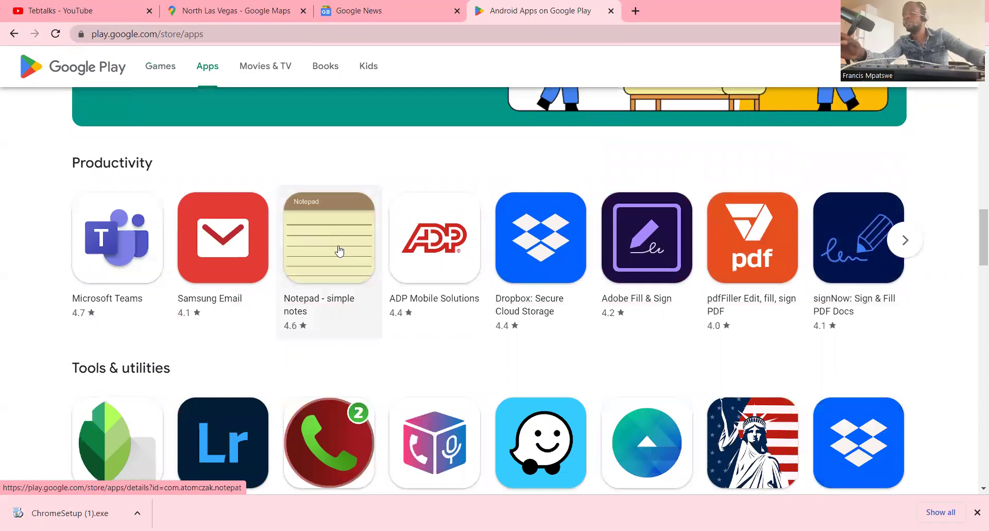
- Switch to Movies & TV and view new releases like Avatar: The Way of Water
click(274, 69)
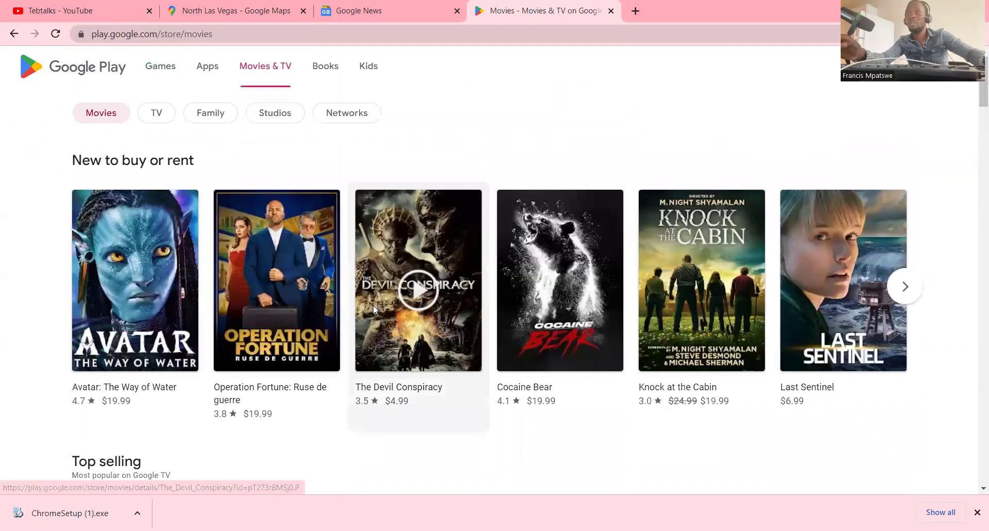
scroll(374, 309, down, 5)
scroll(438, 270, up, 2)
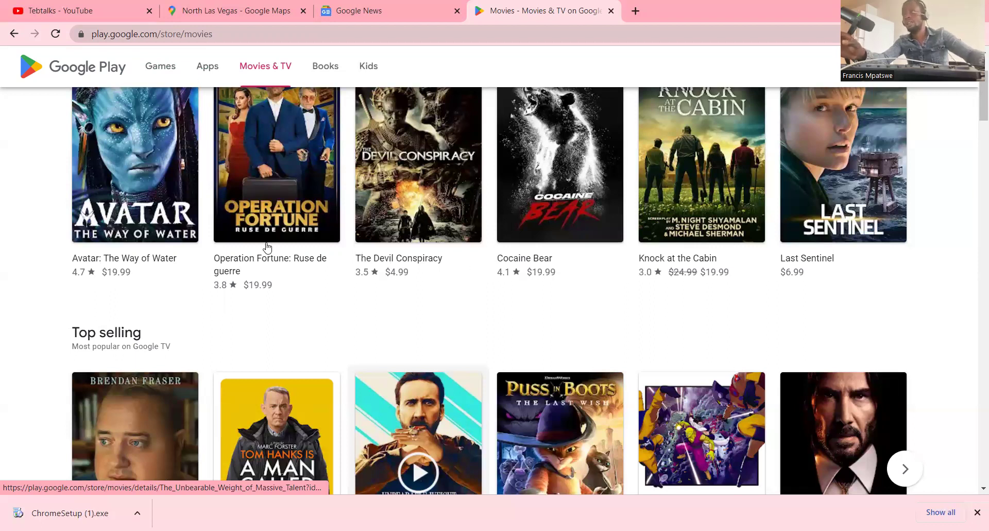
scroll(217, 174, up, 3)
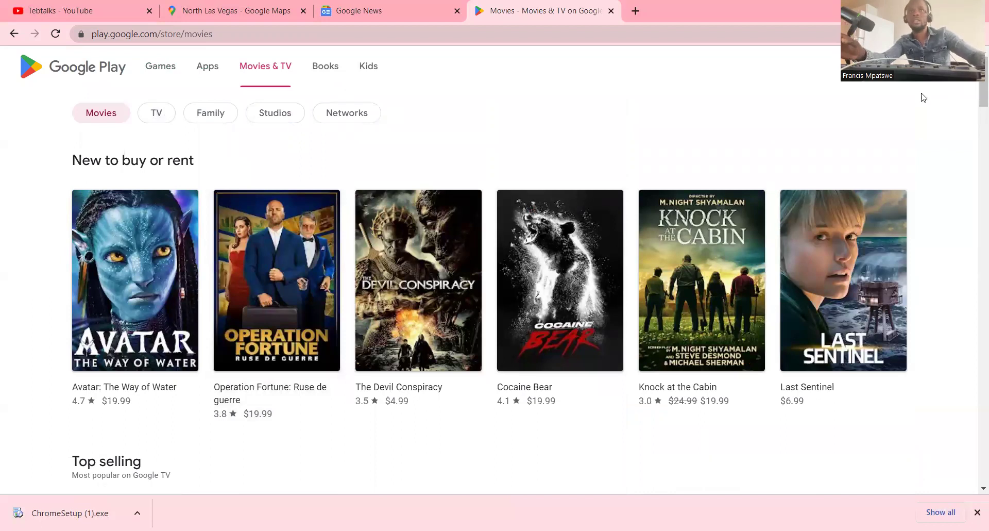
click(120, 36)
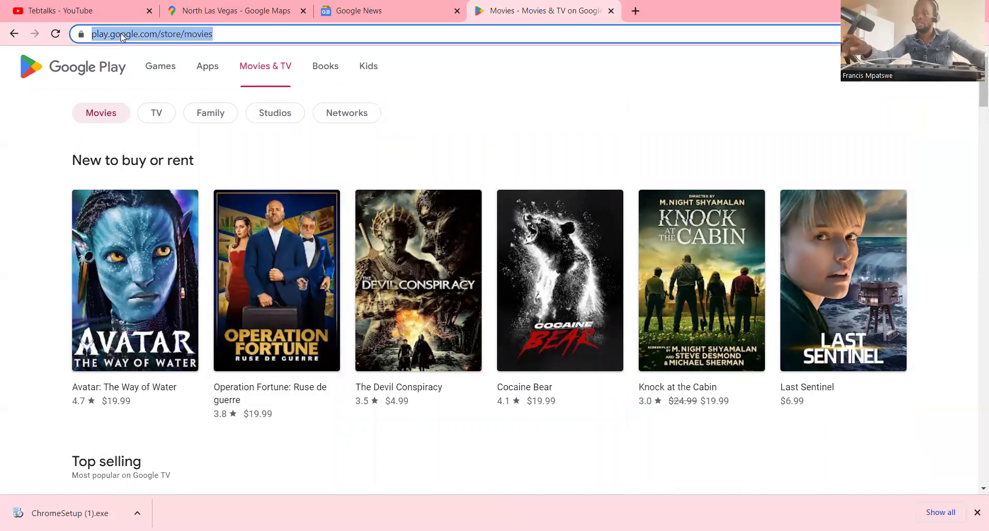
- Load google.com and open Google Meet from the apps launcher
text(G)
key(Return)
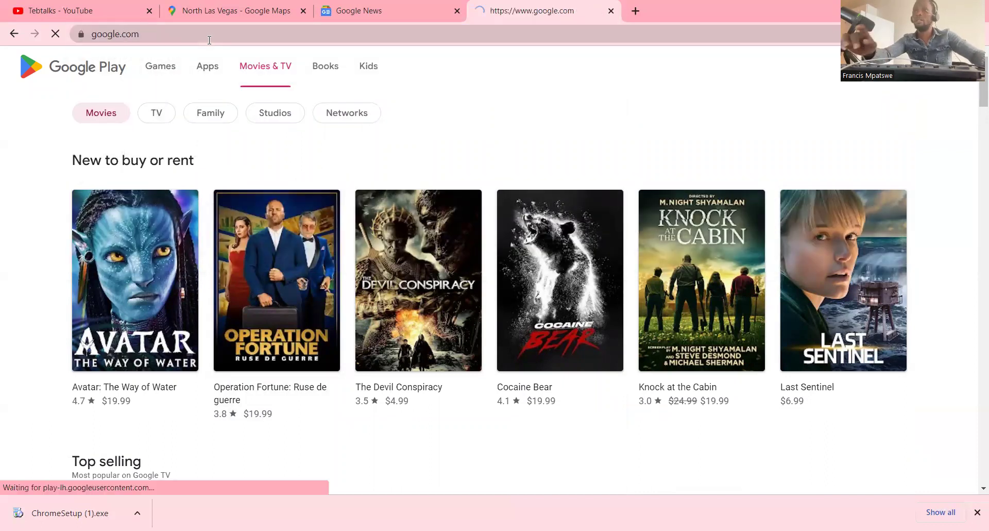
click(946, 65)
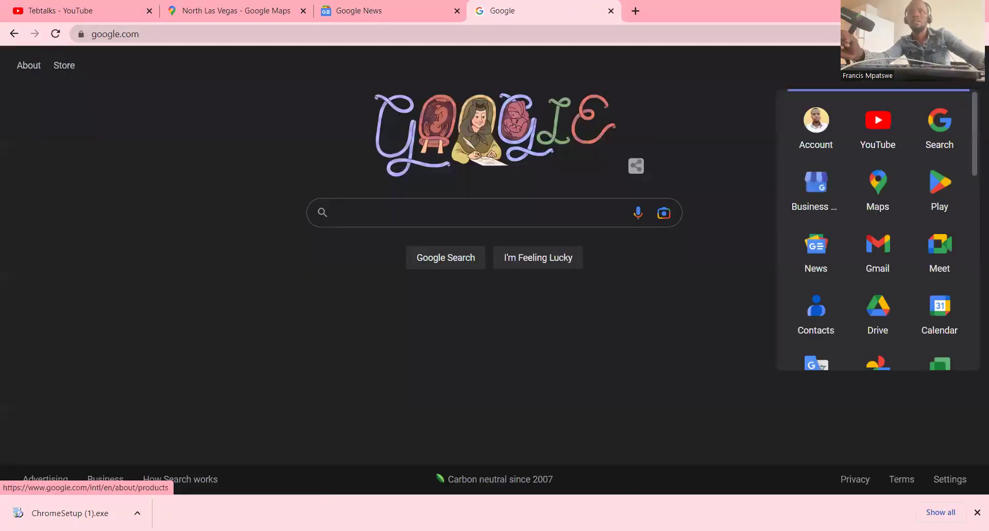
click(939, 246)
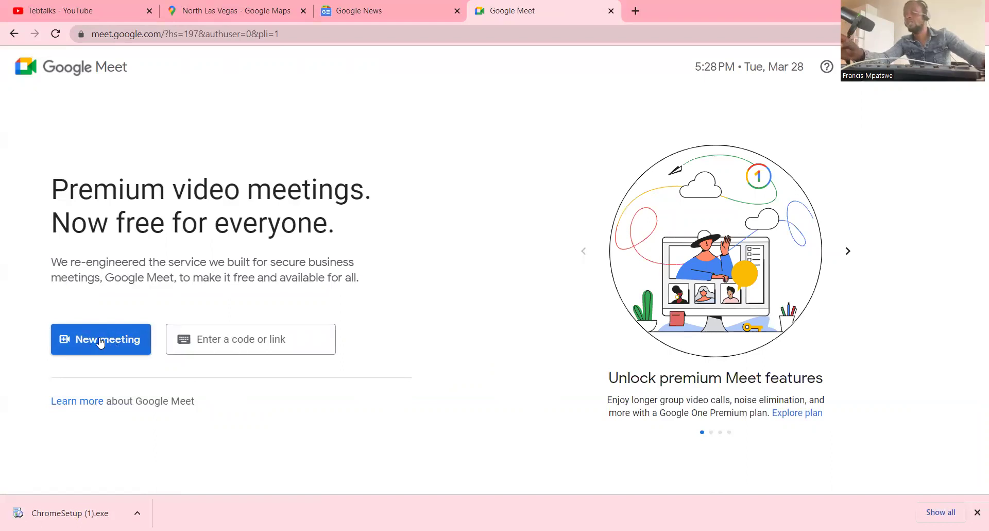
- Start an instant meeting, allow camera and microphone, dismiss the ready panel, then leave
click(102, 342)
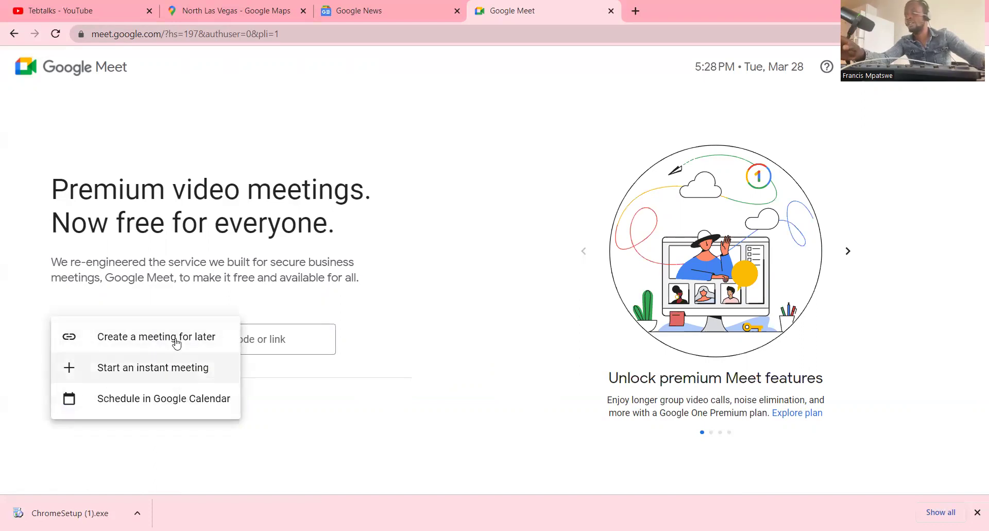
click(182, 365)
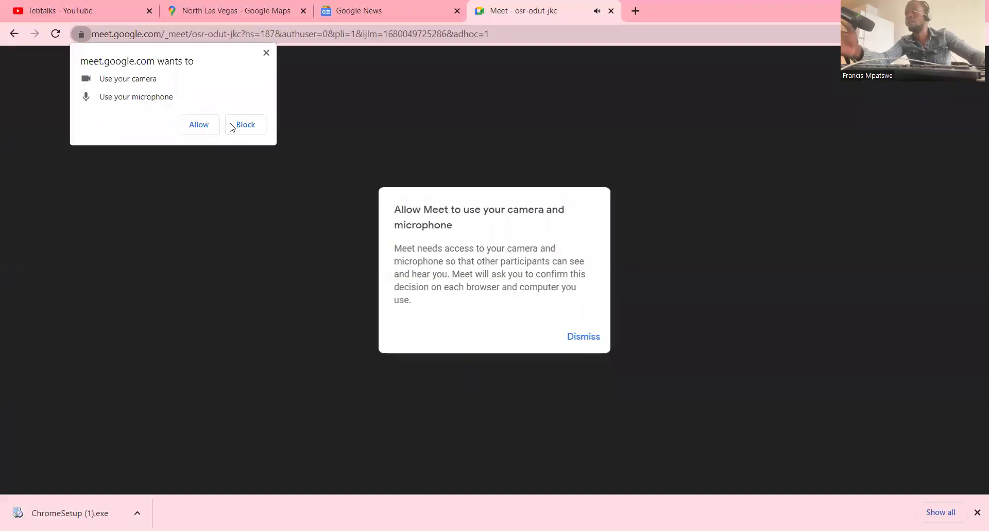
click(199, 125)
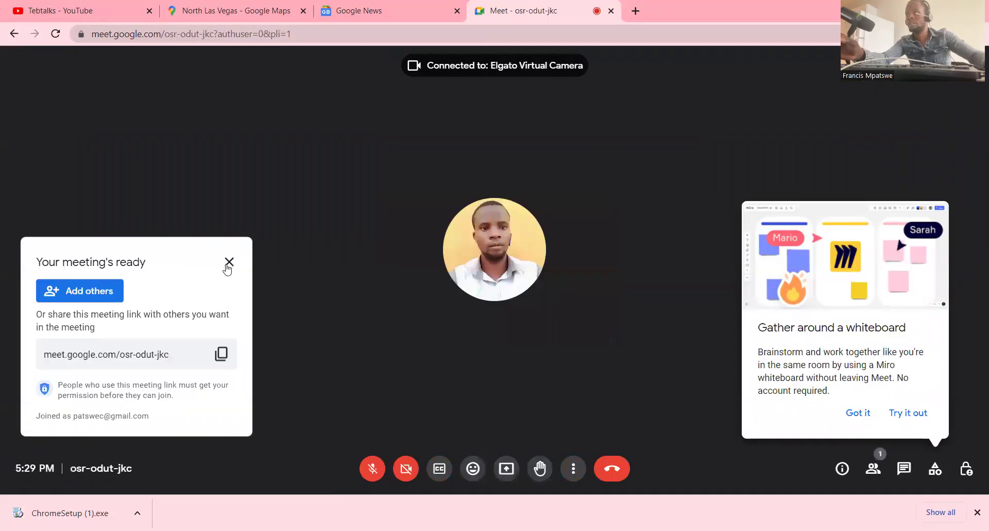
click(230, 263)
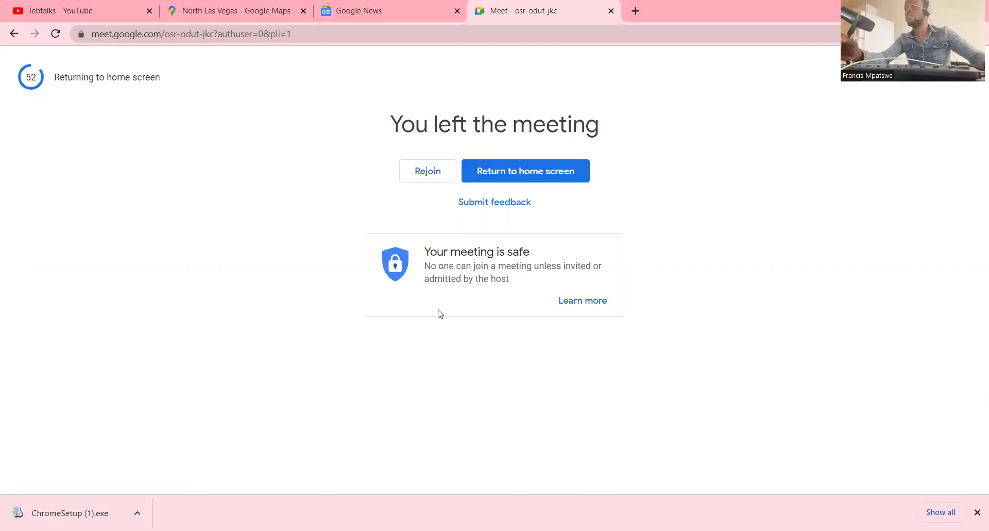
click(147, 40)
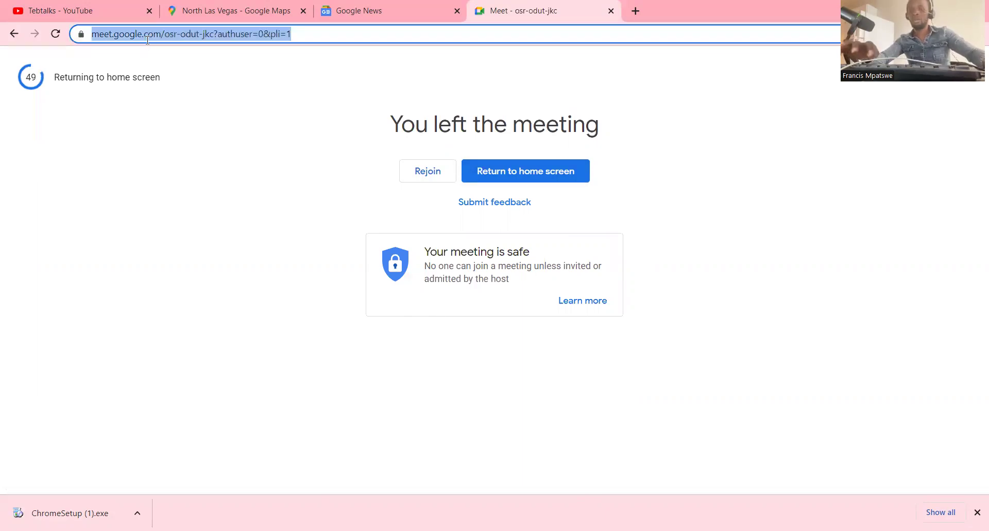
- Load google.com again and show the apps launcher listing Chat, Meet and Drive
text(Google.com)
key(Return)
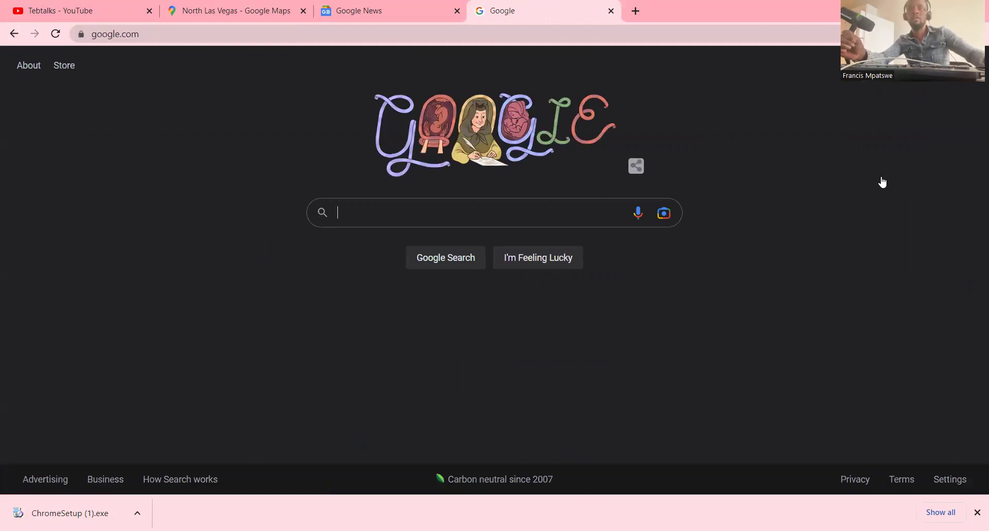
click(914, 65)
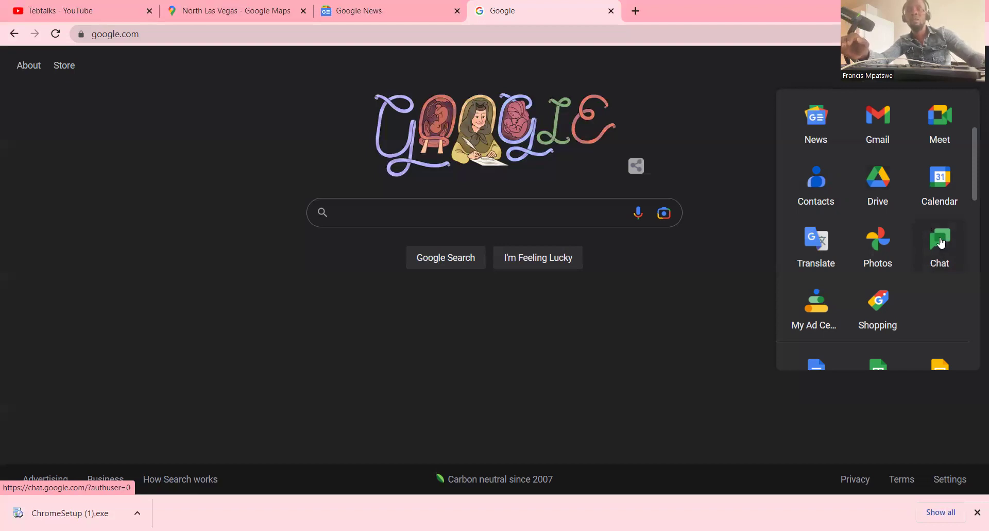
- Scroll through the full Google apps launcher list, then close it
scroll(946, 244, down, 1)
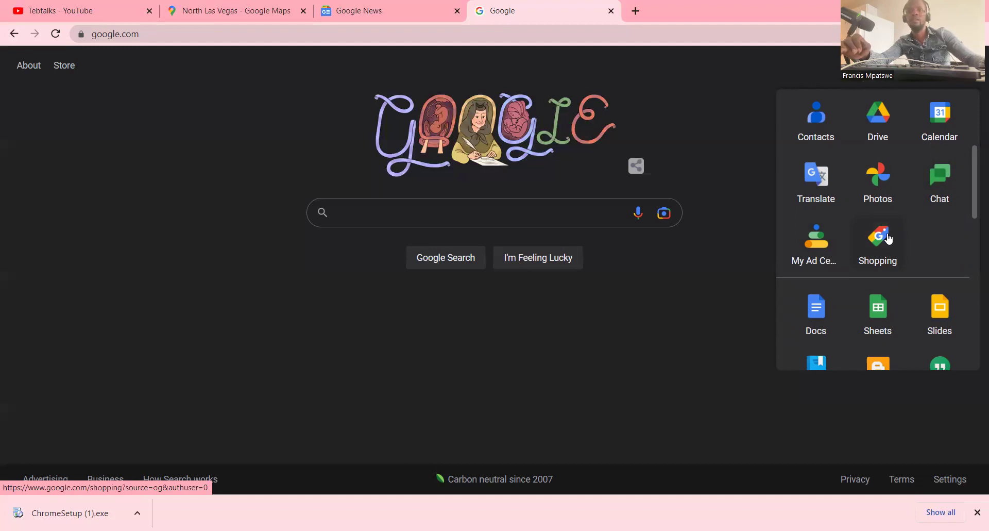
scroll(866, 274, down, 1)
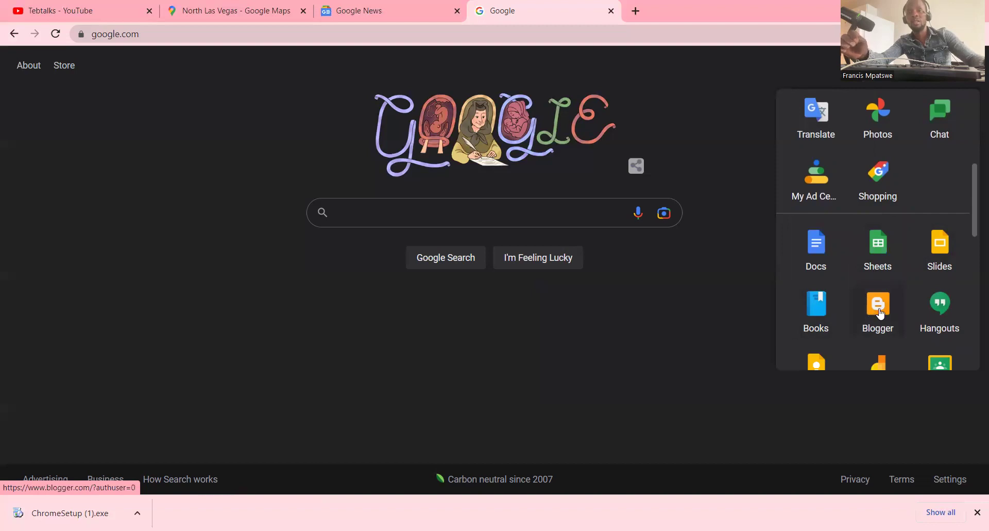
scroll(942, 271, down, 2)
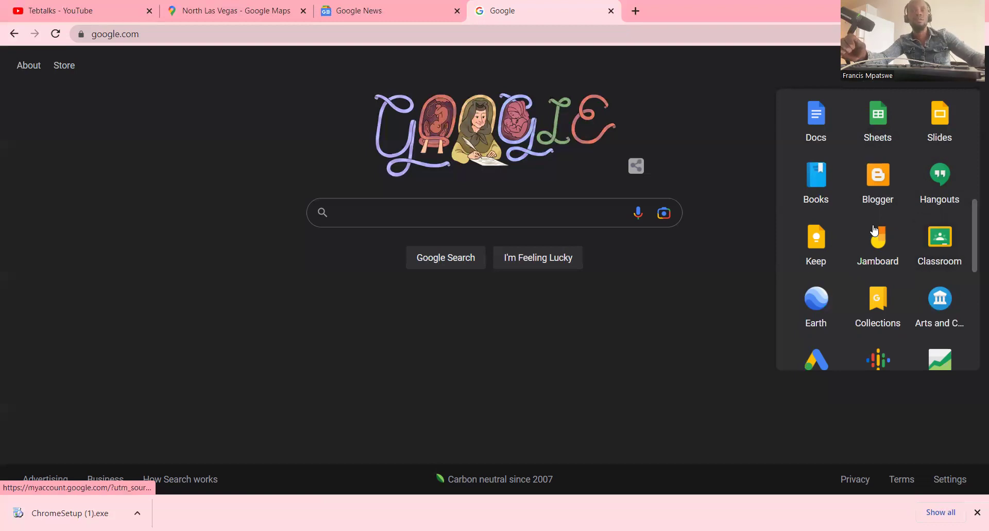
scroll(840, 277, down, 3)
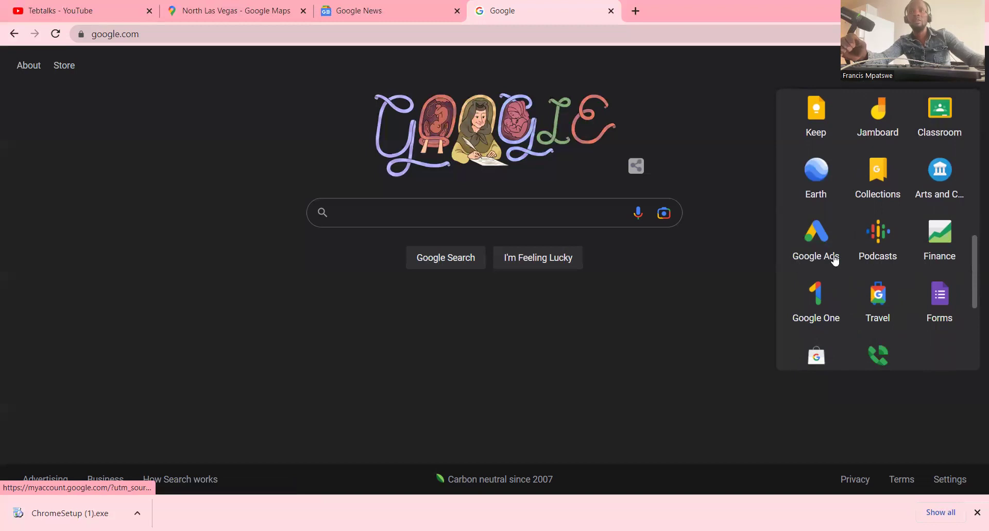
scroll(907, 232, up, 5)
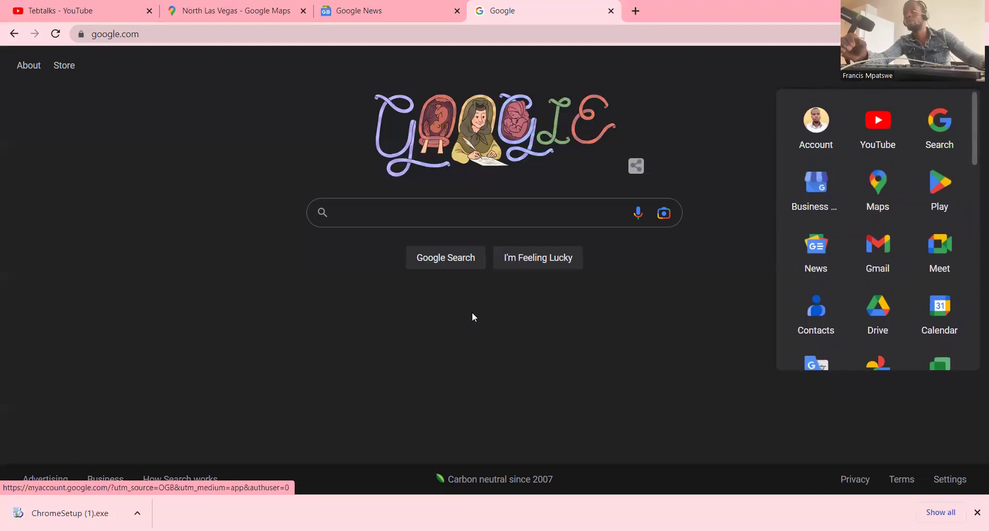
click(442, 223)
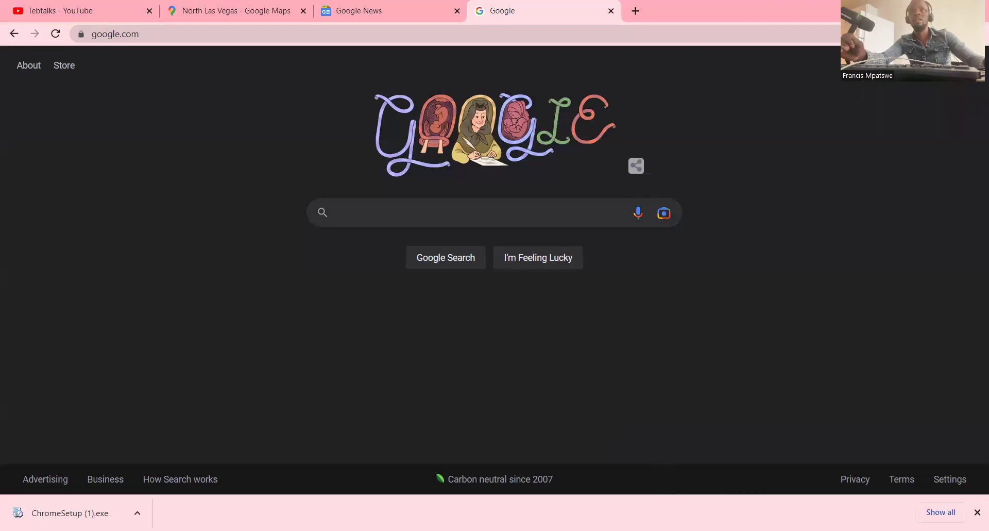
- View the signed-in account panel's options, then bring up the recent searches under the search box
click(965, 65)
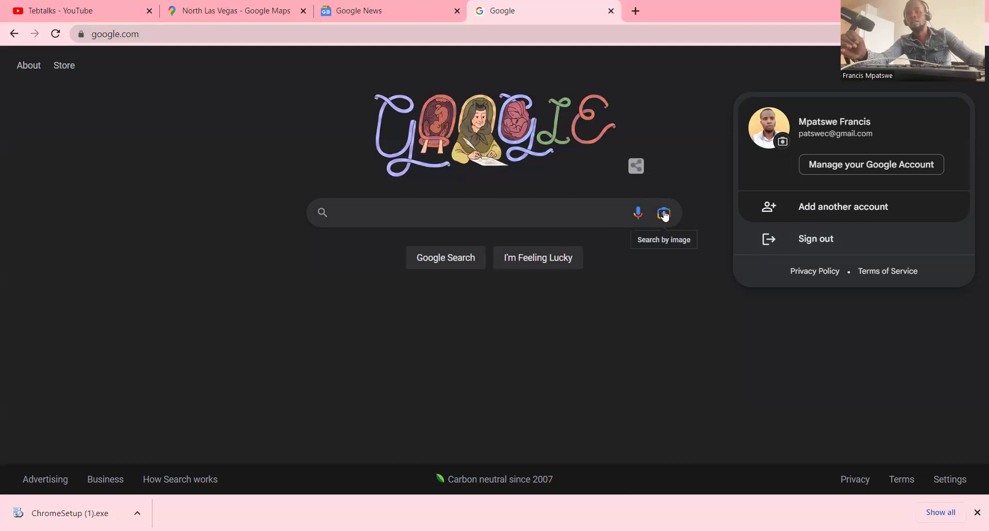
click(397, 205)
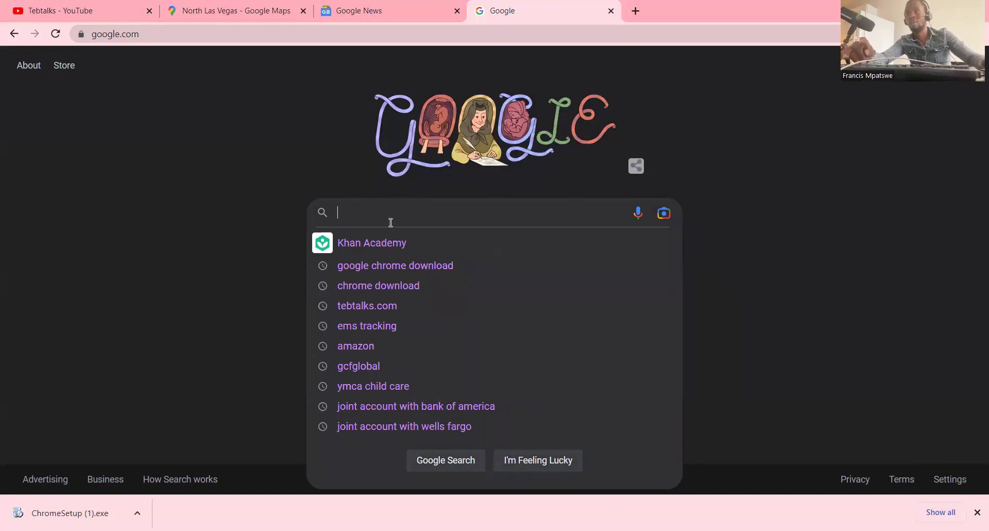
- Search Google for Kaiser Permanente from the 'K' suggestions and glance over the results
text(K)
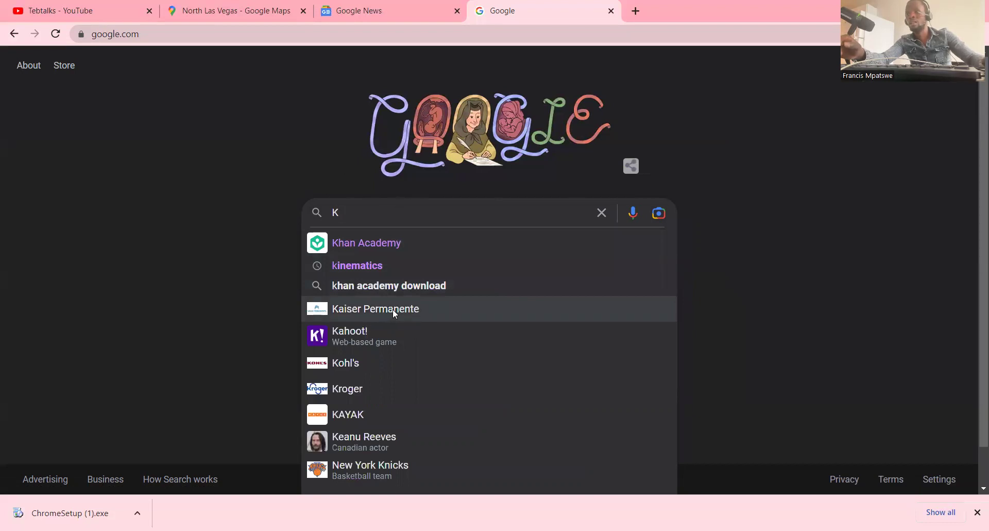
click(394, 311)
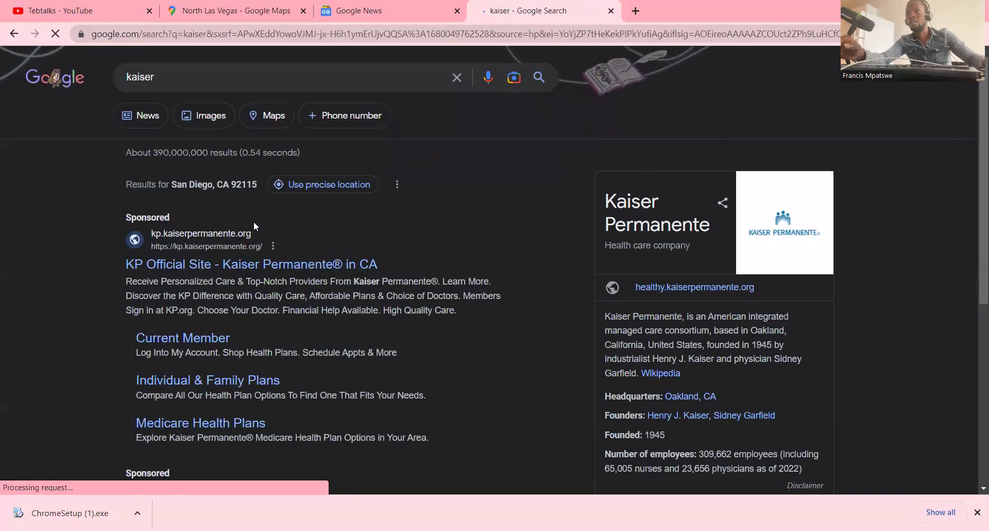
scroll(254, 222, down, 3)
scroll(250, 222, up, 3)
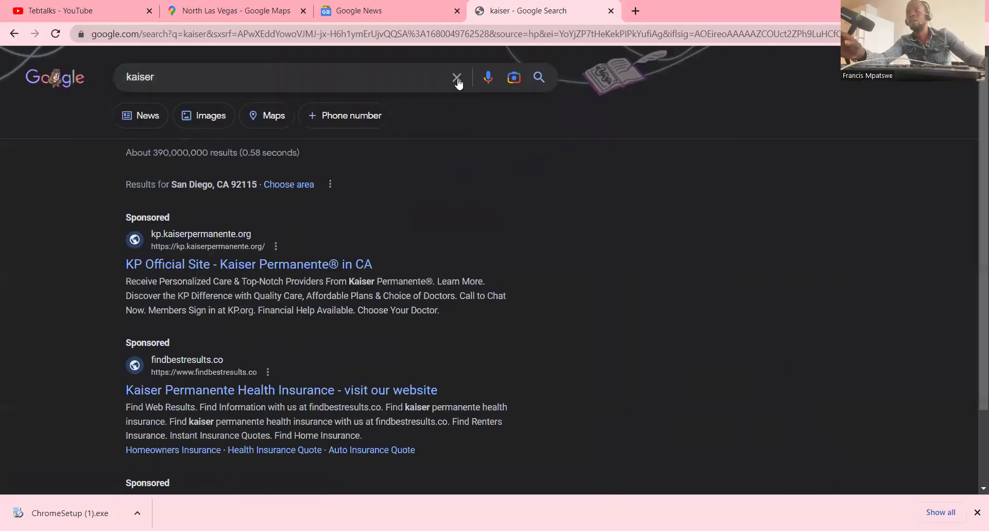
- Clear the query and rerun the earlier tebtalks.com search from recent searches
click(458, 78)
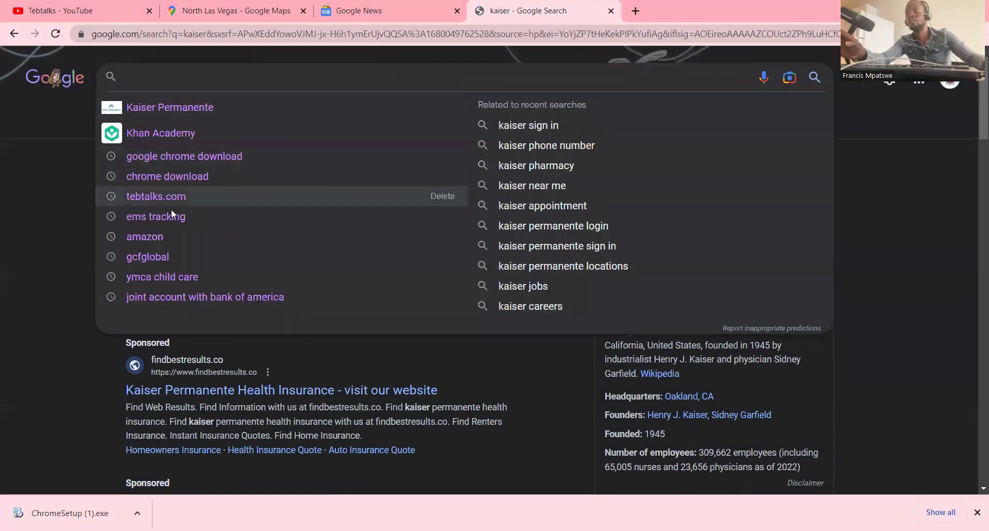
click(164, 197)
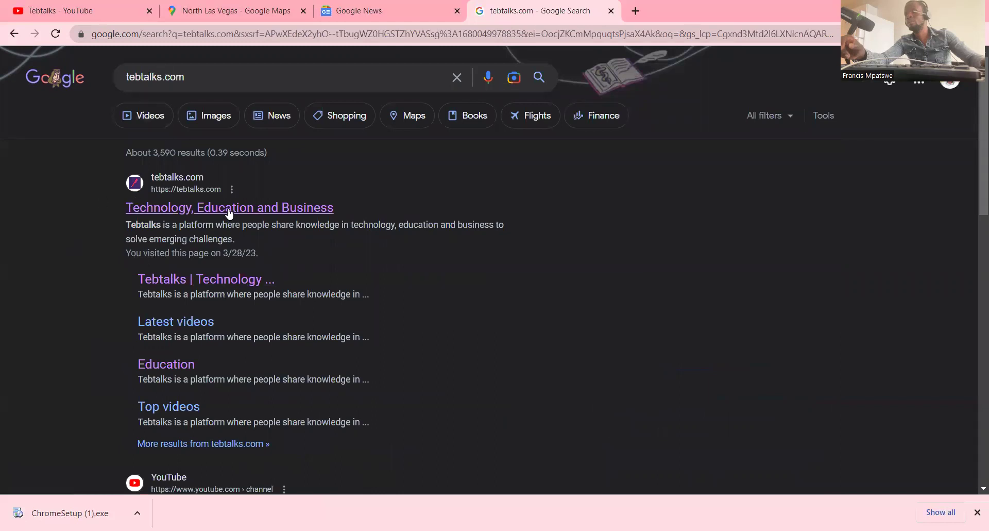
scroll(229, 221, down, 4)
- Open the Tebtalks site from the results, scroll its video list, then return to the results
scroll(230, 222, up, 4)
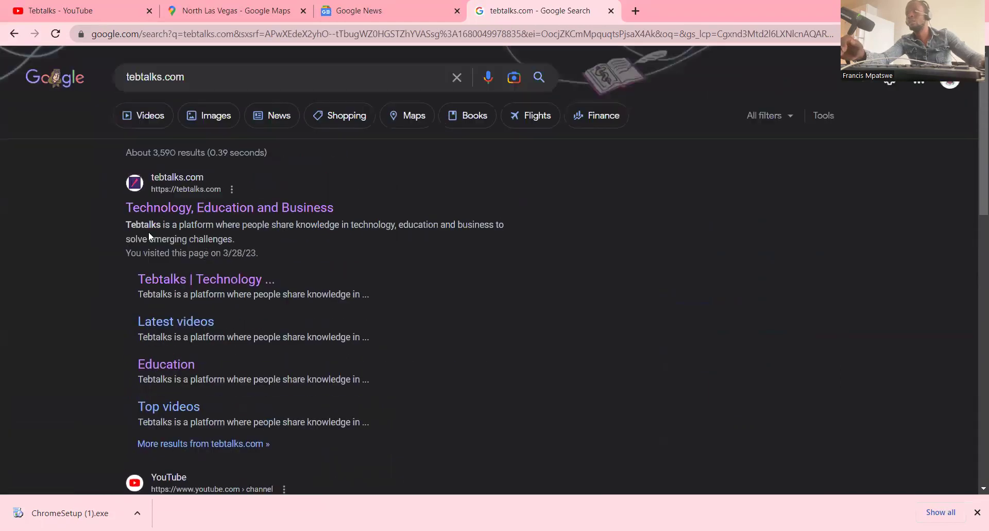
click(207, 284)
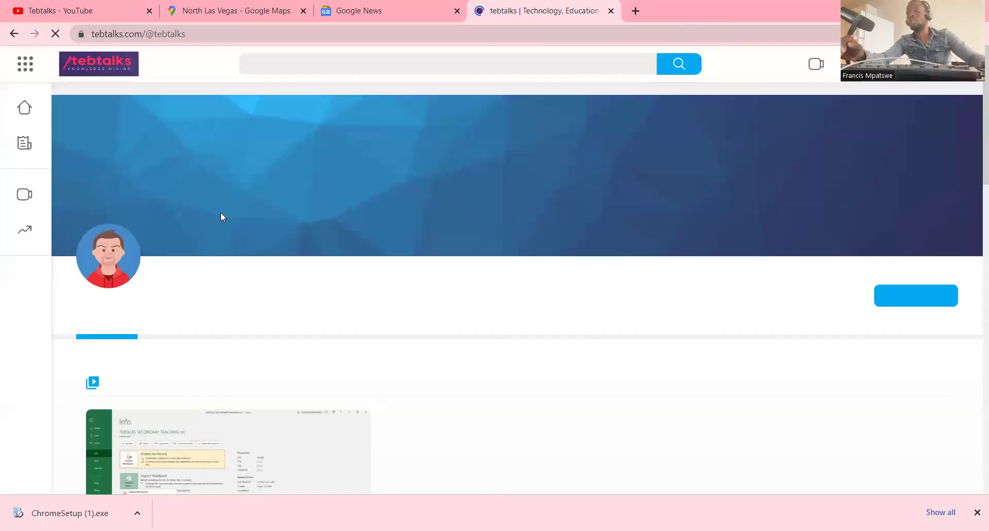
scroll(334, 230, down, 10)
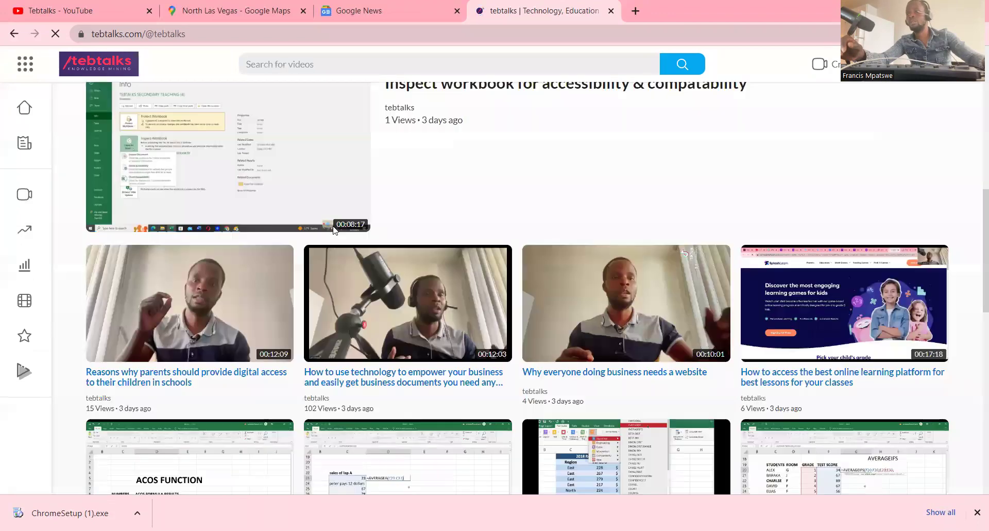
scroll(334, 230, down, 6)
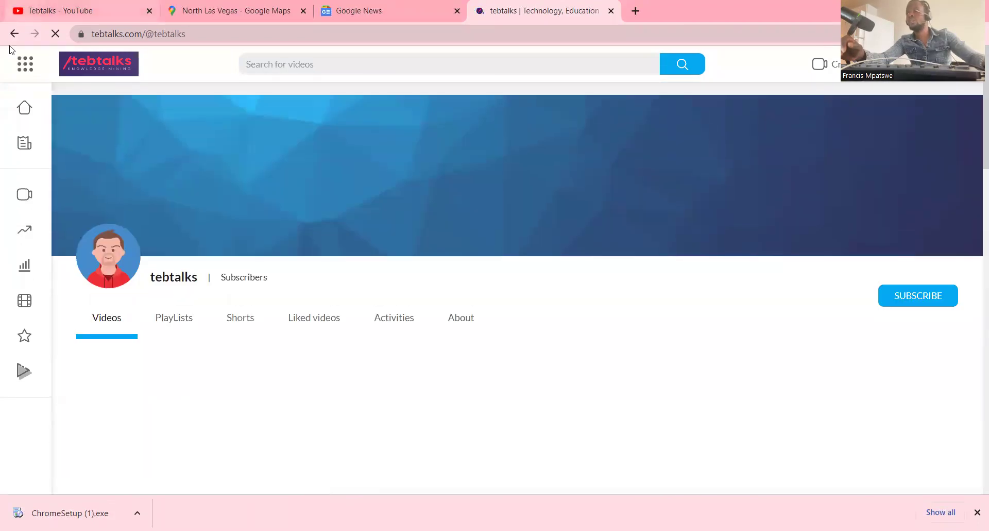
click(14, 34)
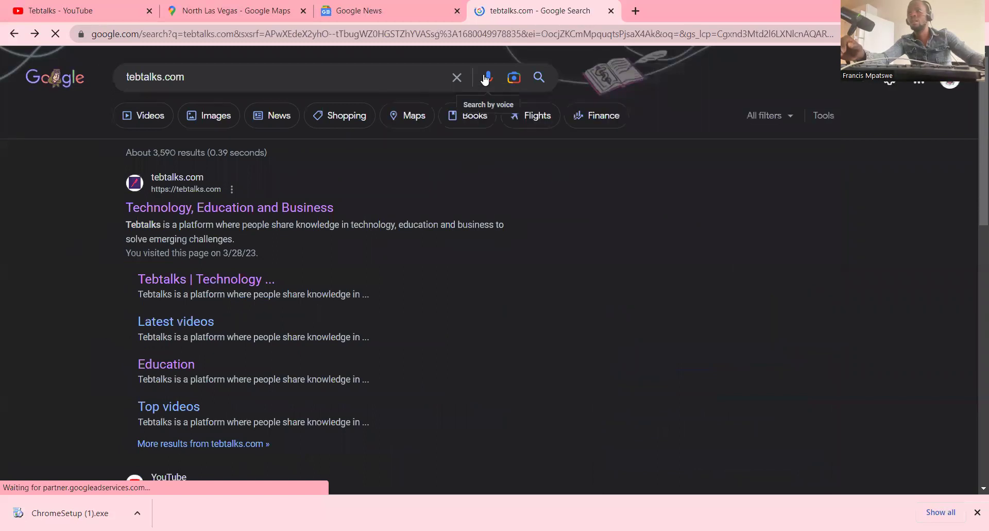
- Start a voice search, then close the 'Use your microphone' prompt without allowing it
click(486, 79)
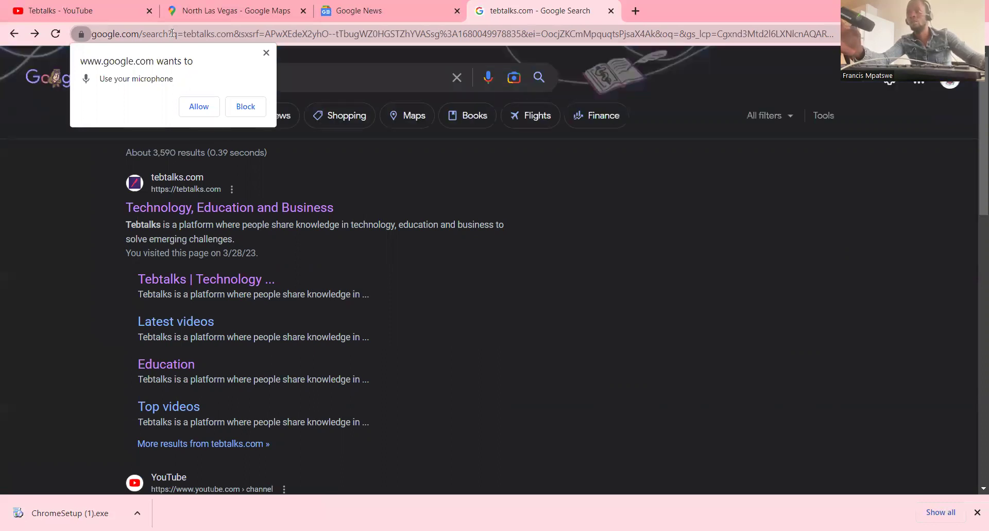
click(266, 53)
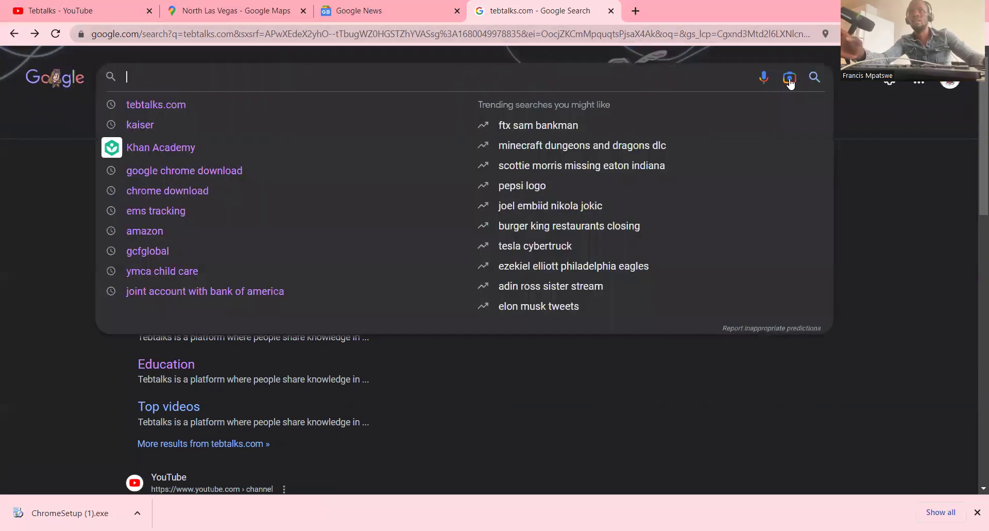
click(790, 78)
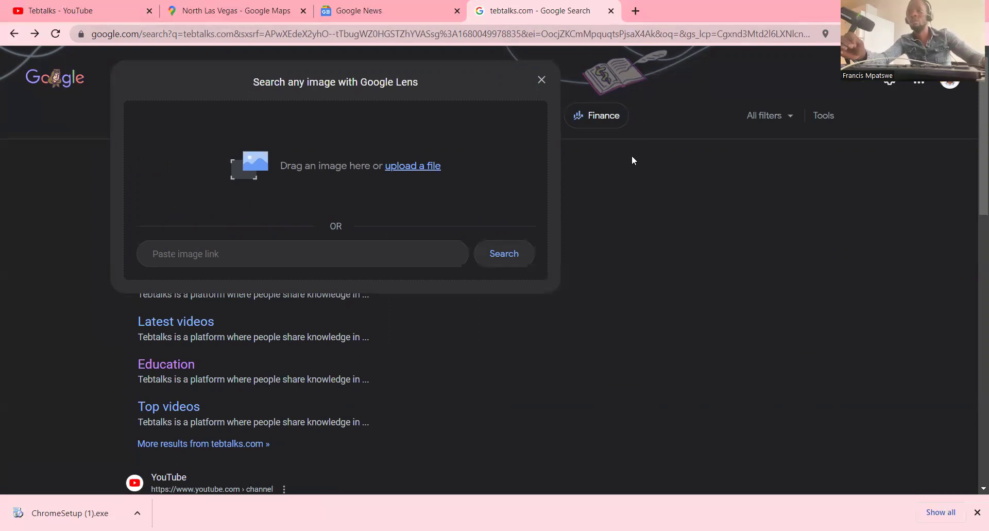
click(539, 81)
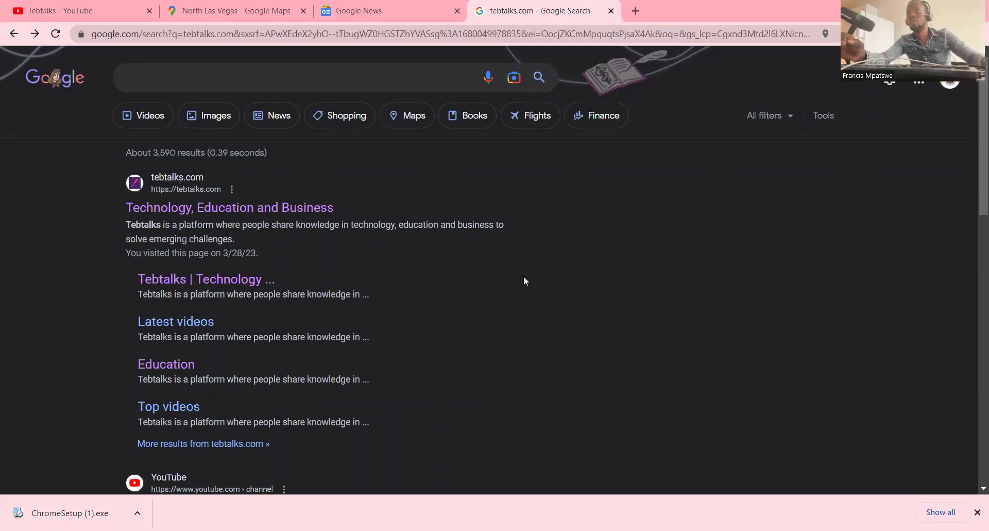
- Move back and forth between the kaiser and tebtalks.com results, ending on kaiser
click(15, 35)
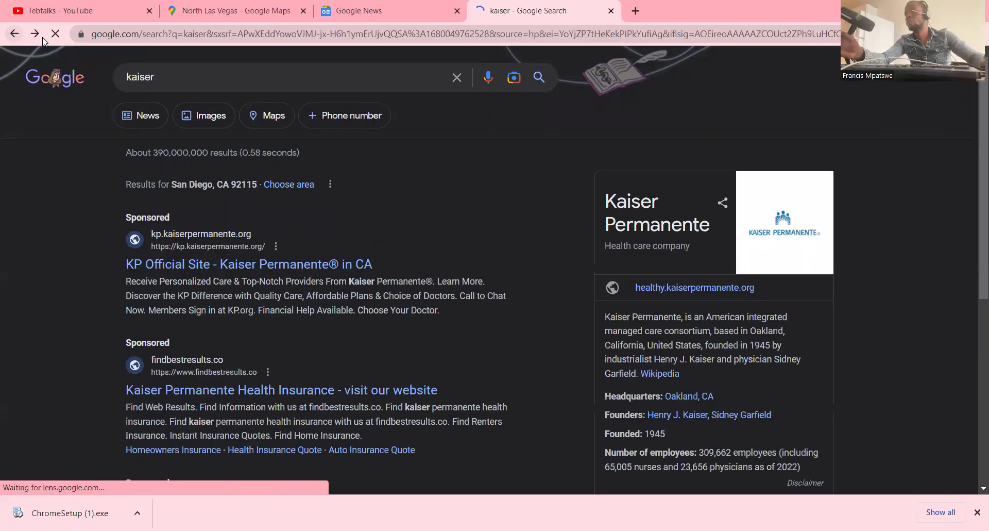
click(36, 35)
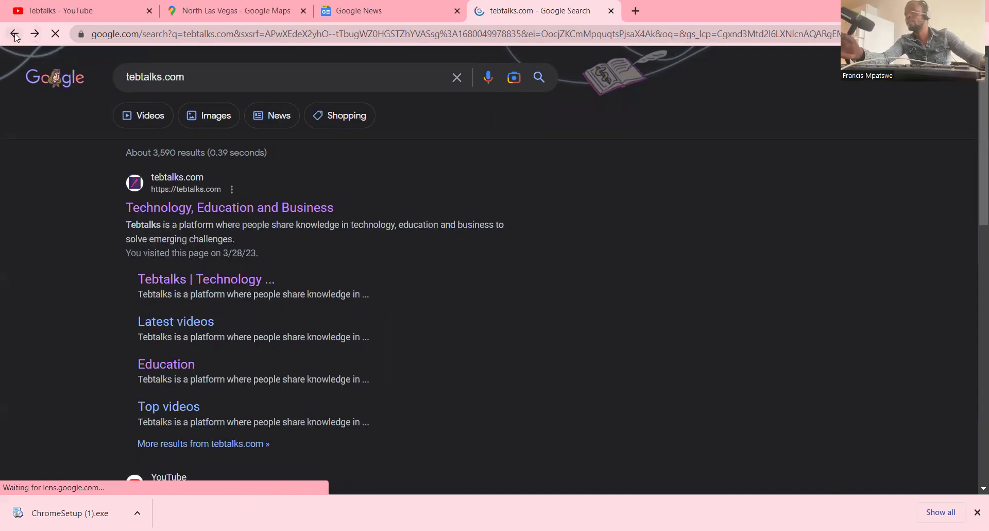
click(13, 34)
click(36, 35)
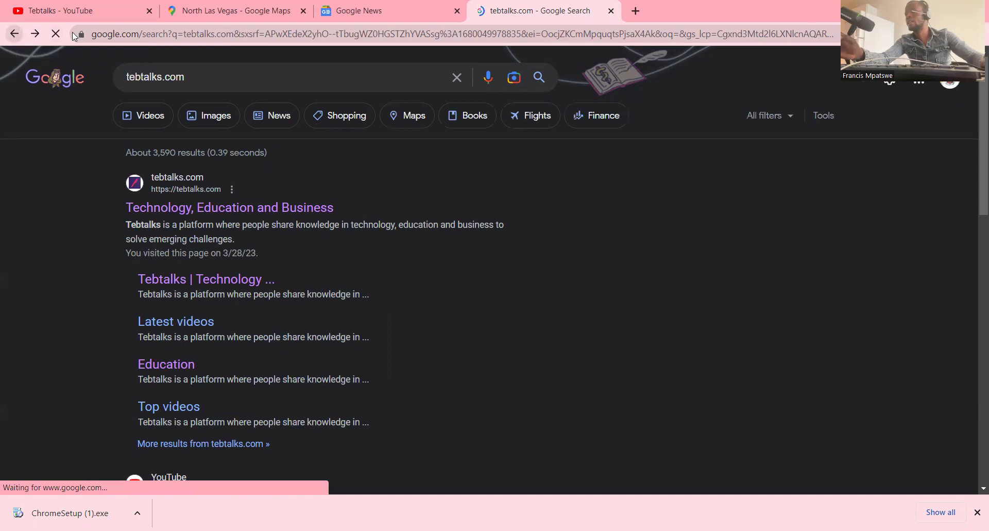
click(14, 34)
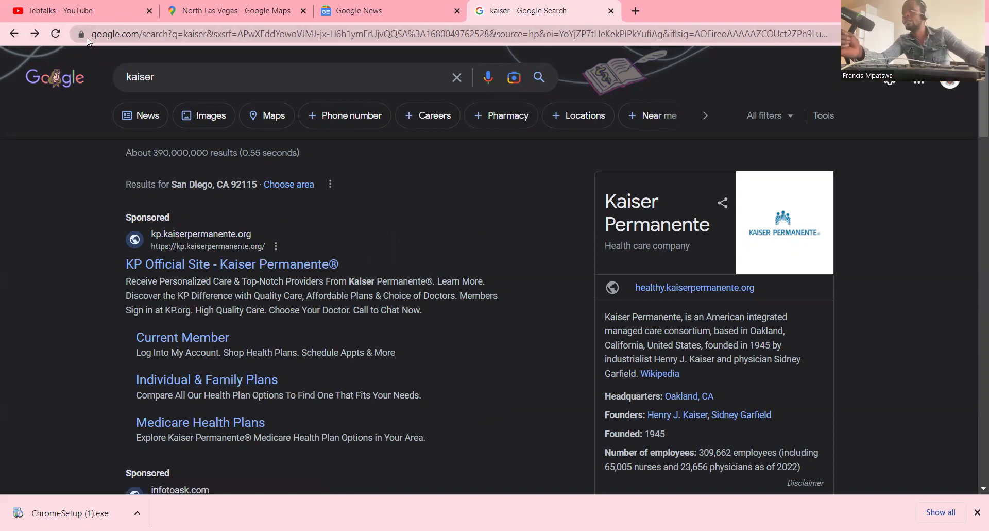
click(191, 34)
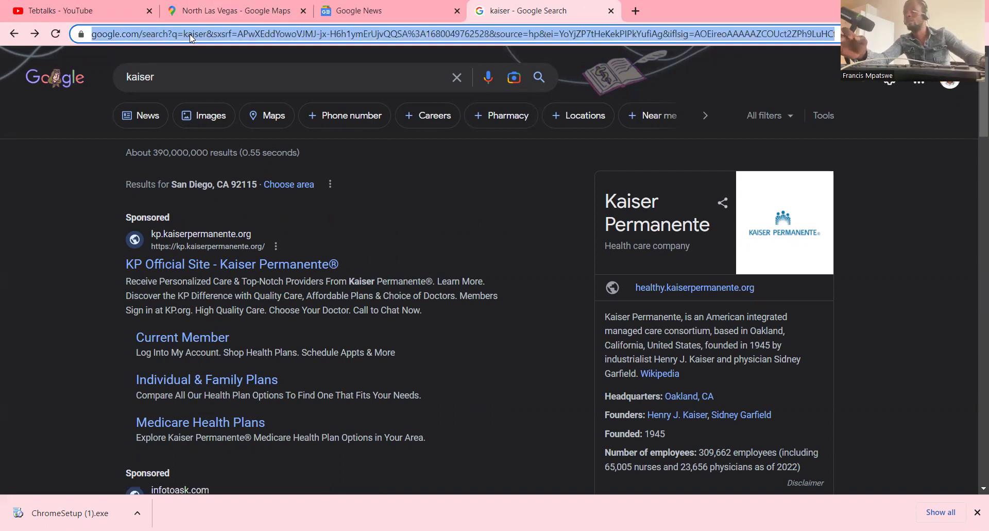
- Replace the address with the tebtalks.com autocomplete suggestion from 'T' and load the site
click(119, 32)
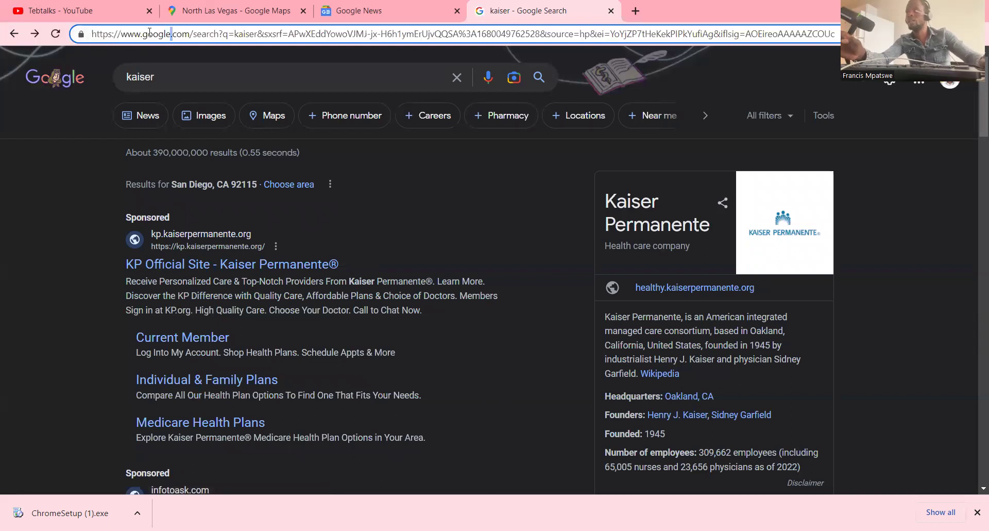
drag(148, 39, 91, 37)
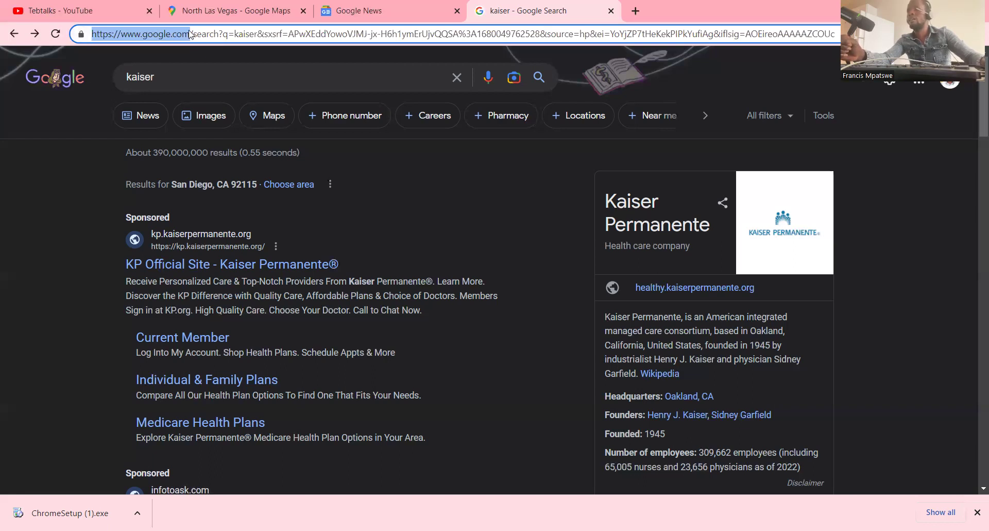
text(T)
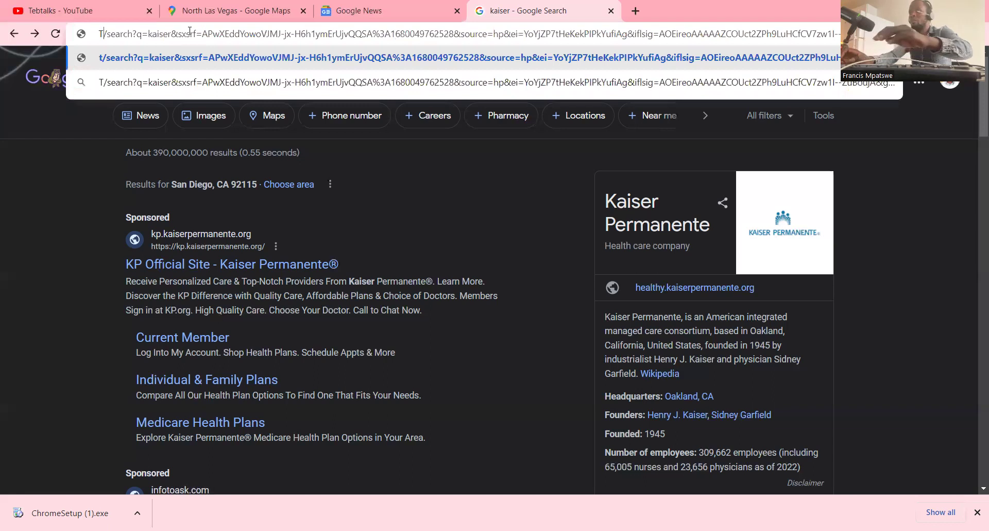
key(BackSpace)
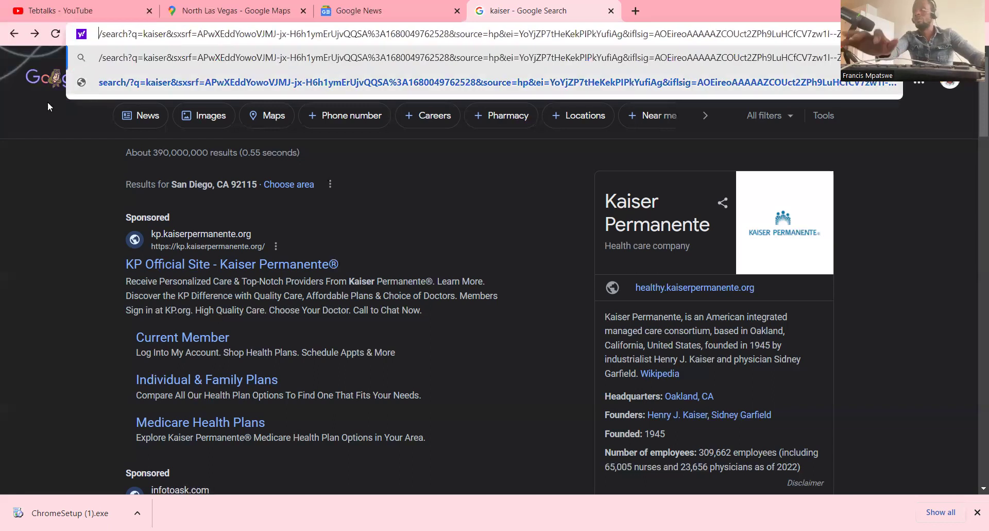
click(56, 150)
click(129, 35)
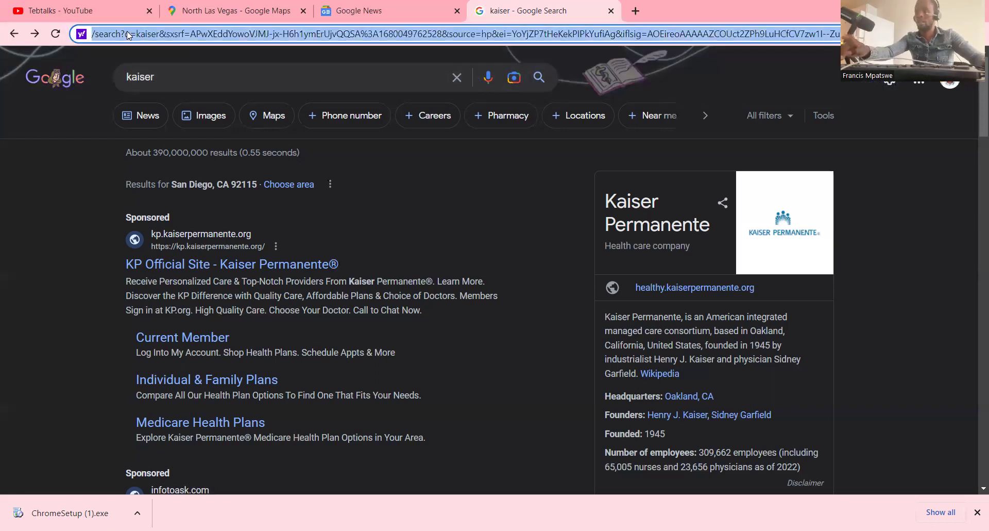
text(T)
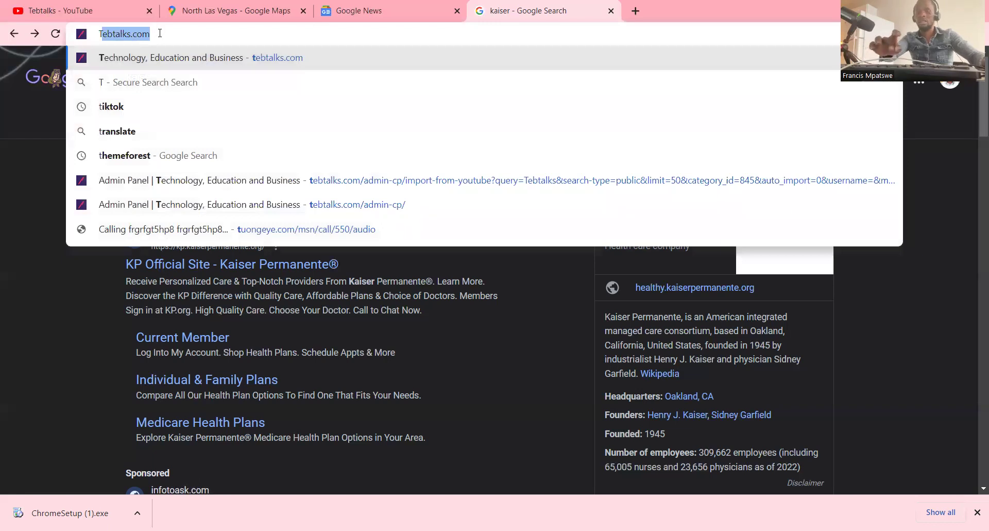
key(Return)
click(150, 37)
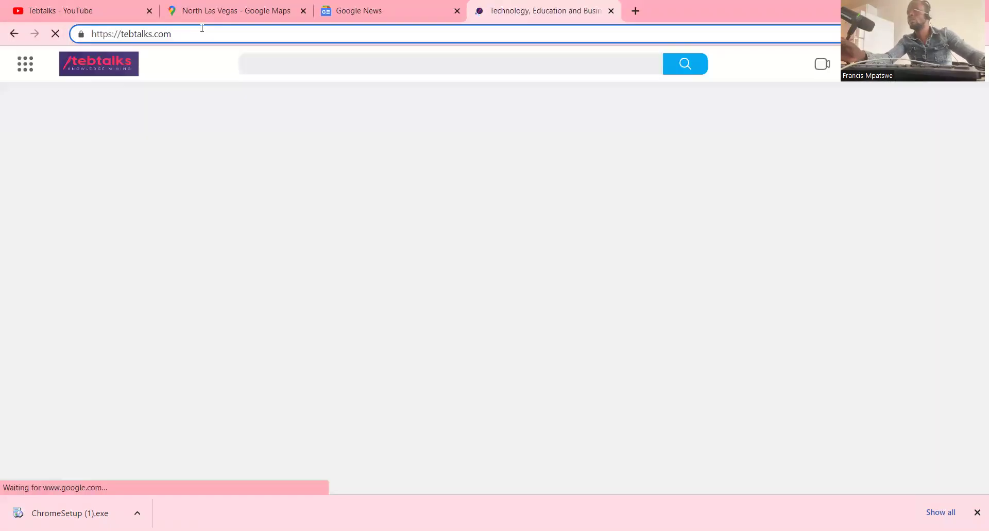
- Let tebtalks.com finish loading and list the extensions McAfee WebAdvisor and SetupVPN for the site
drag(203, 28, 85, 28)
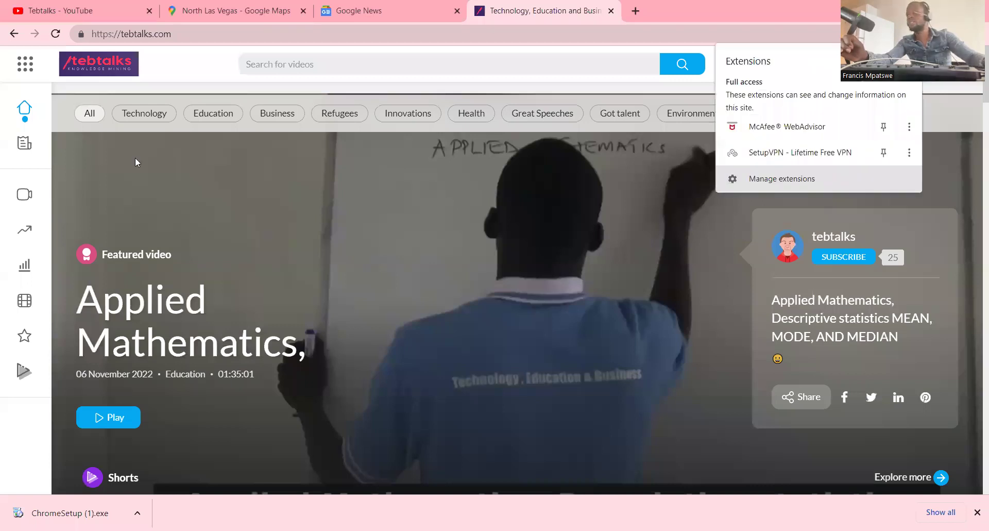
key(Return)
- Scroll through the extension cards for Google Docs Offline, McAfee WebAdvisor and SetupVPN
scroll(141, 160, down, 1)
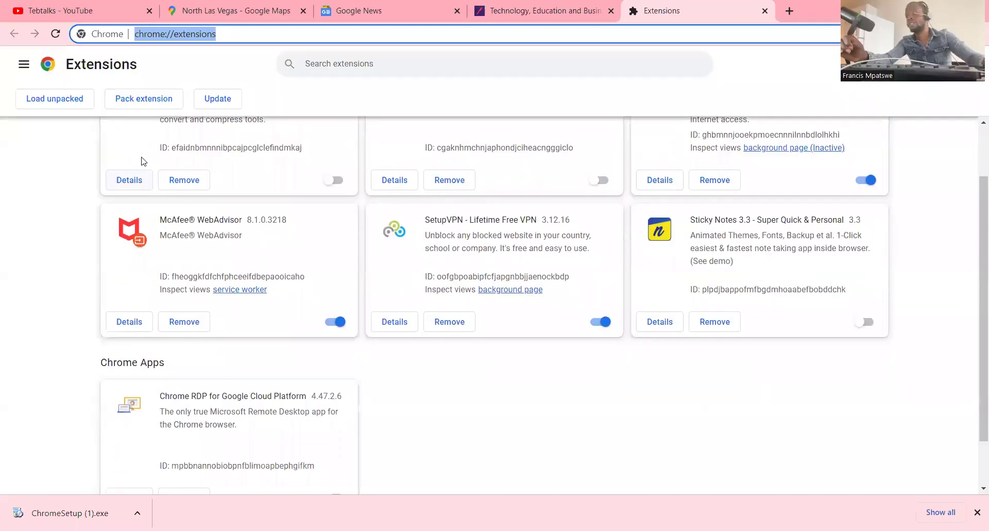
scroll(143, 162, up, 2)
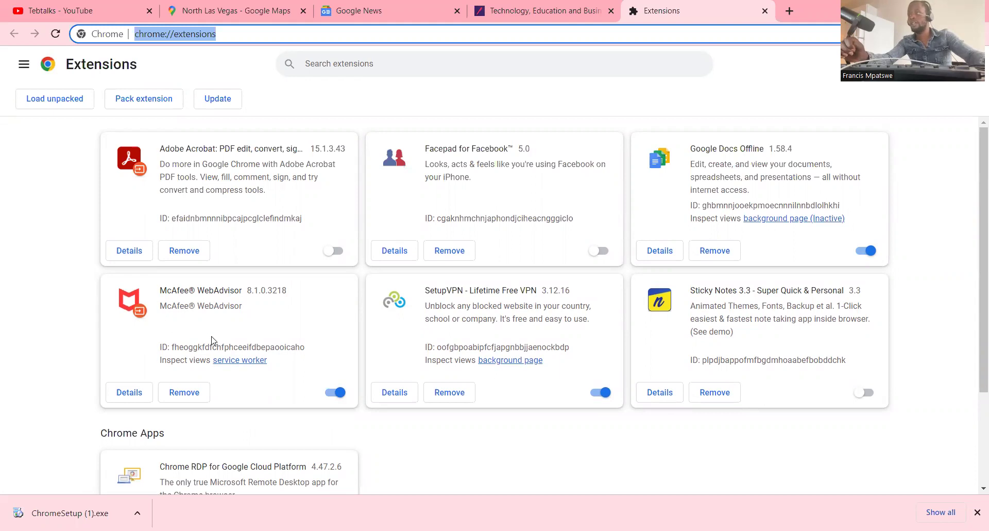
scroll(224, 329, down, 2)
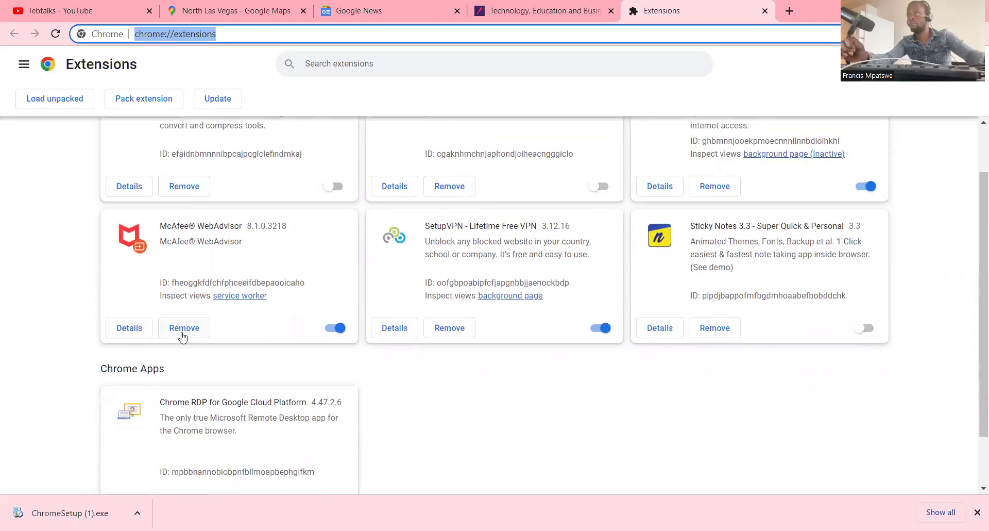
scroll(183, 337, down, 1)
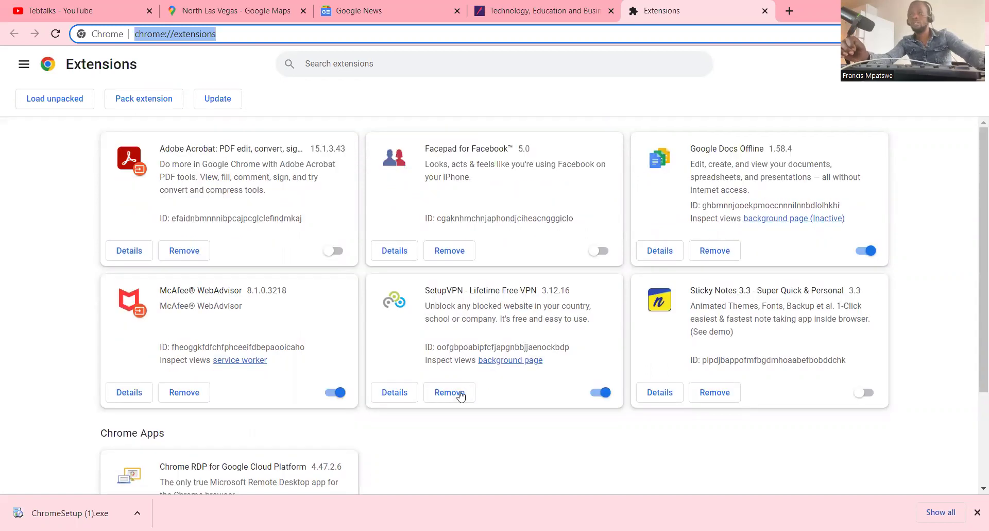
scroll(459, 395, down, 2)
scroll(459, 395, up, 3)
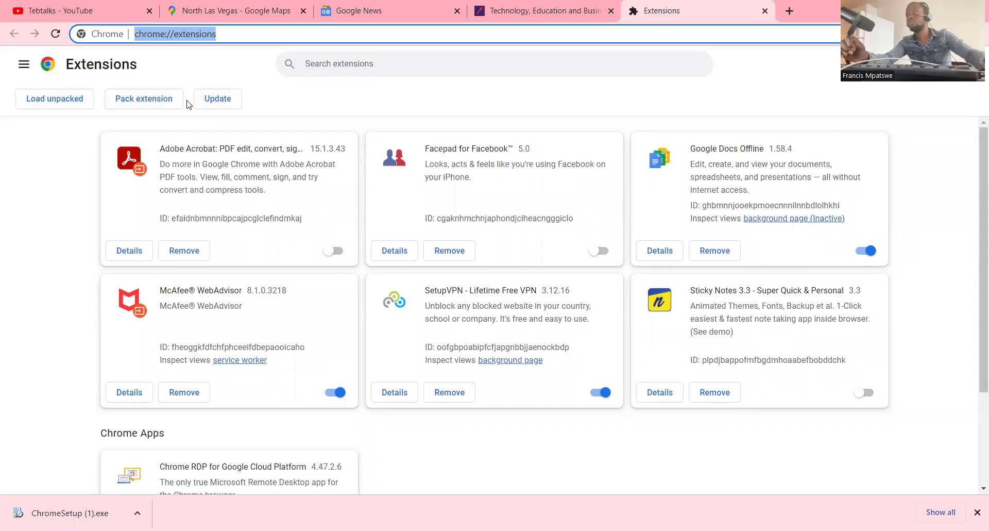
click(220, 99)
click(64, 103)
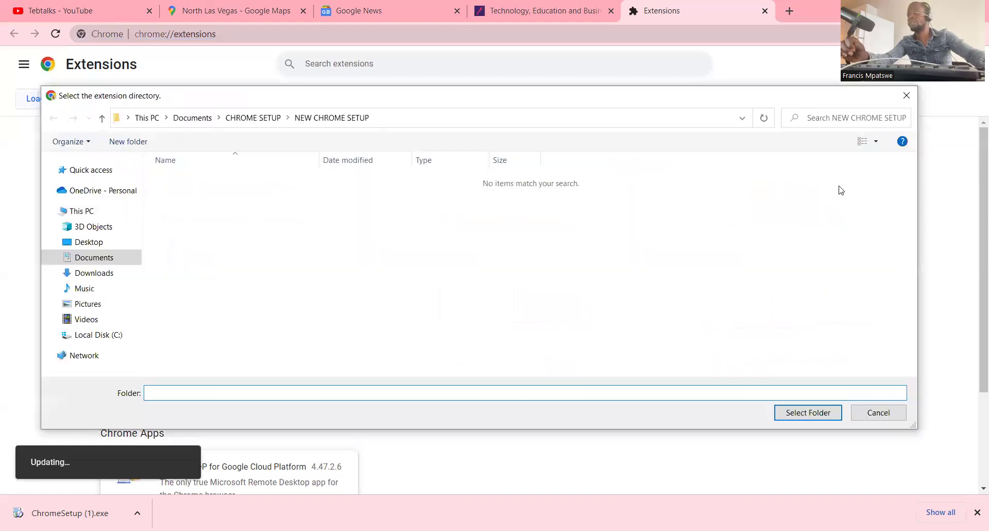
click(905, 97)
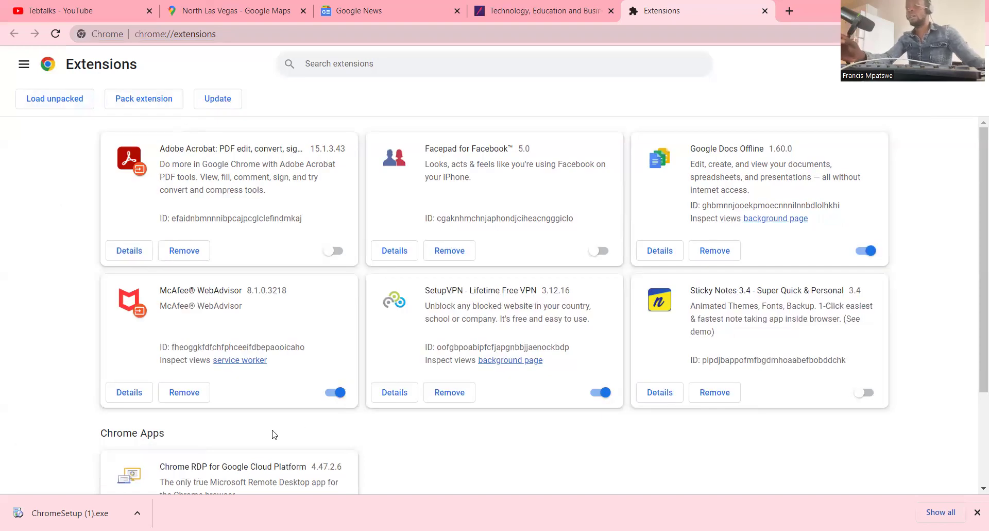
scroll(273, 433, down, 3)
scroll(340, 280, up, 3)
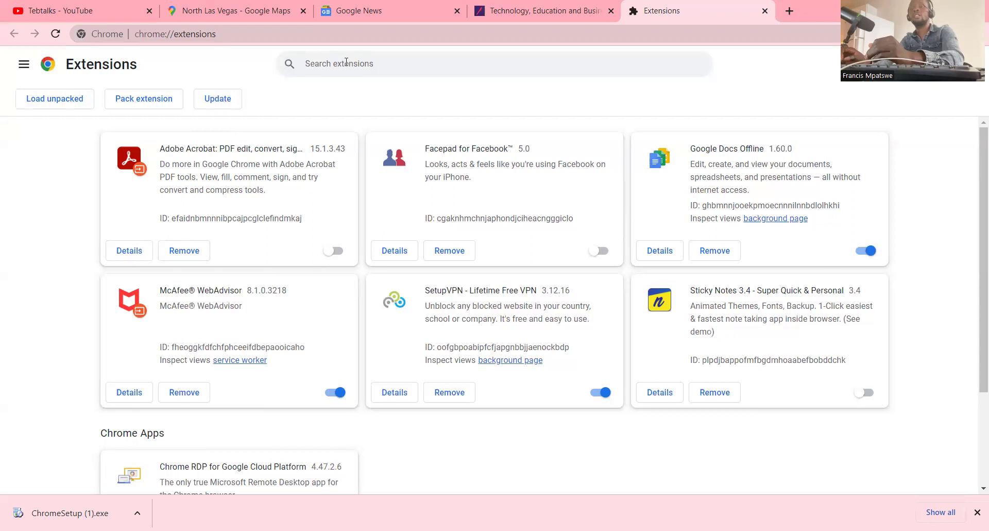
click(346, 61)
text(D)
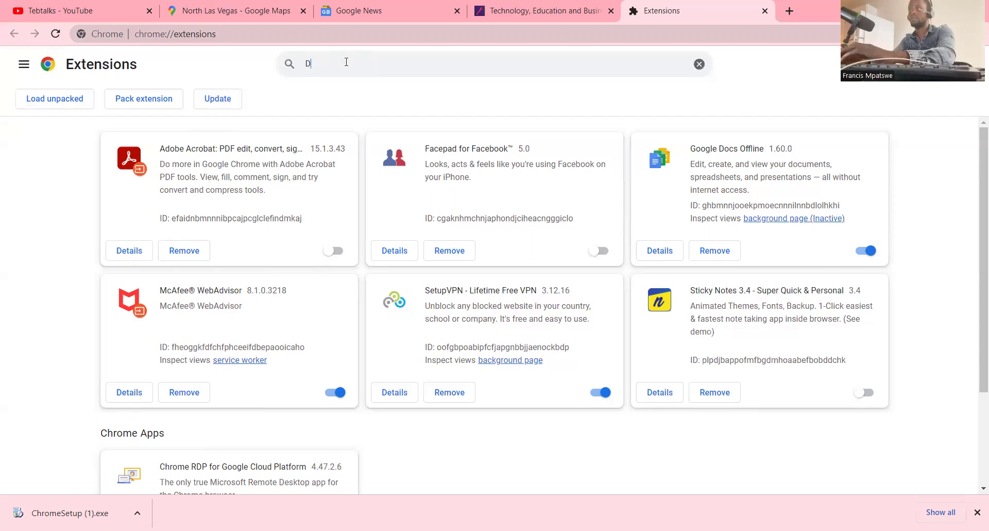
text(RIVERS)
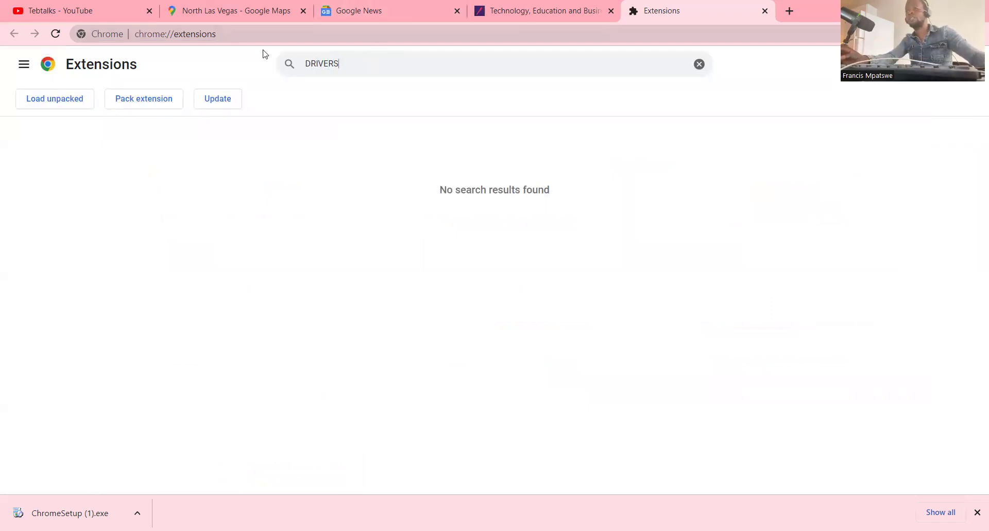
key(ctrl+a)
key(BackSpace)
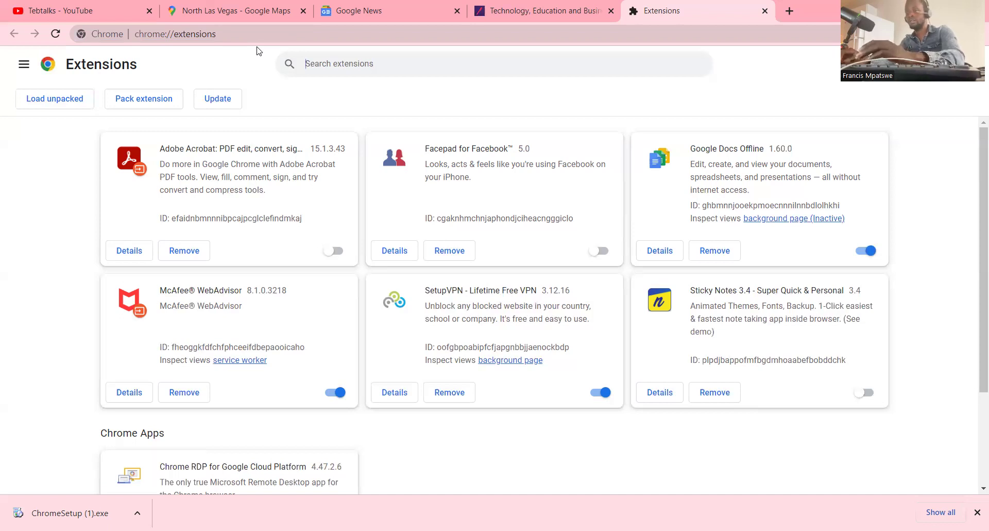
text(GOO)
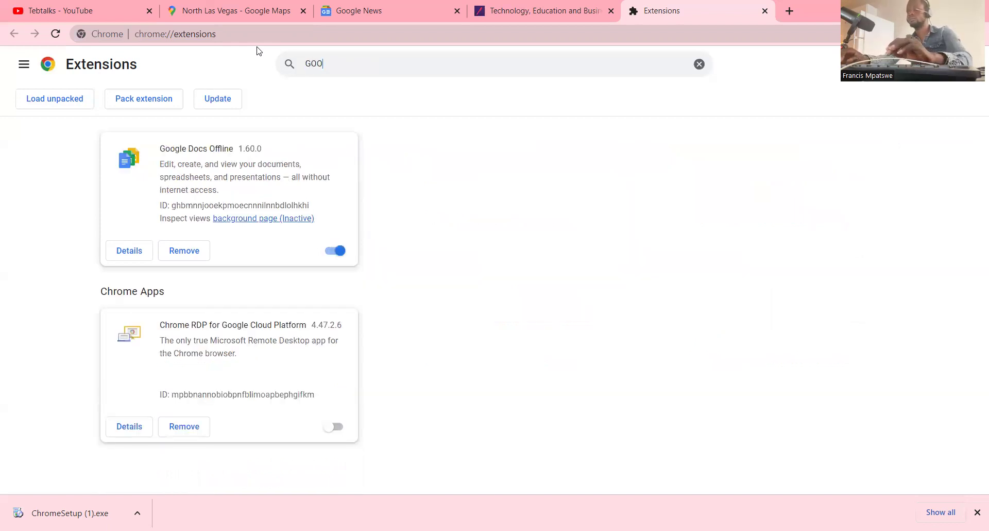
text(D)
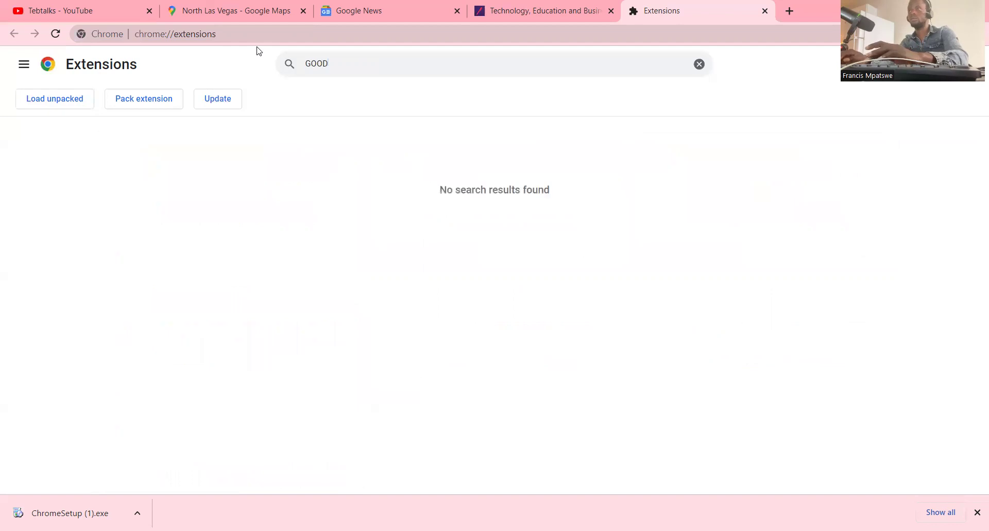
key(BackSpace)
text(GLE PH)
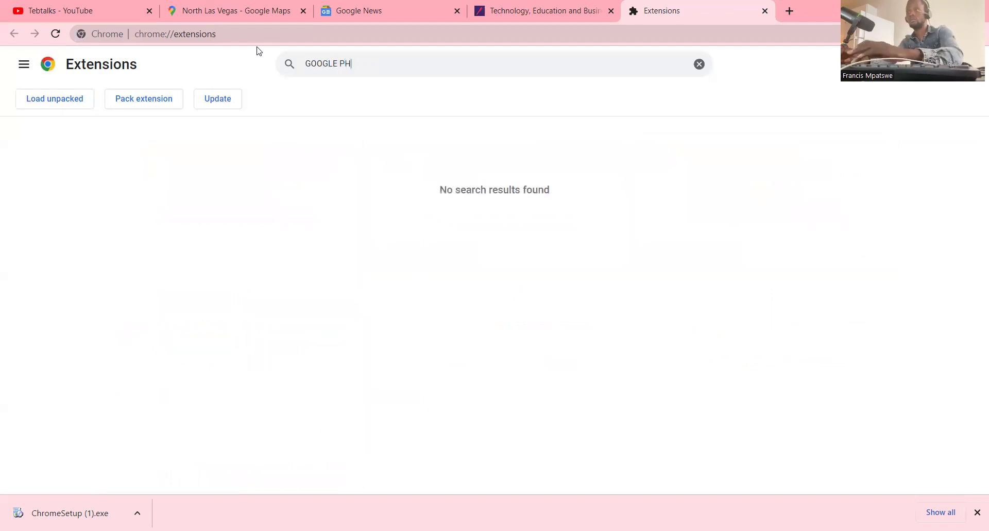
text(OTOS)
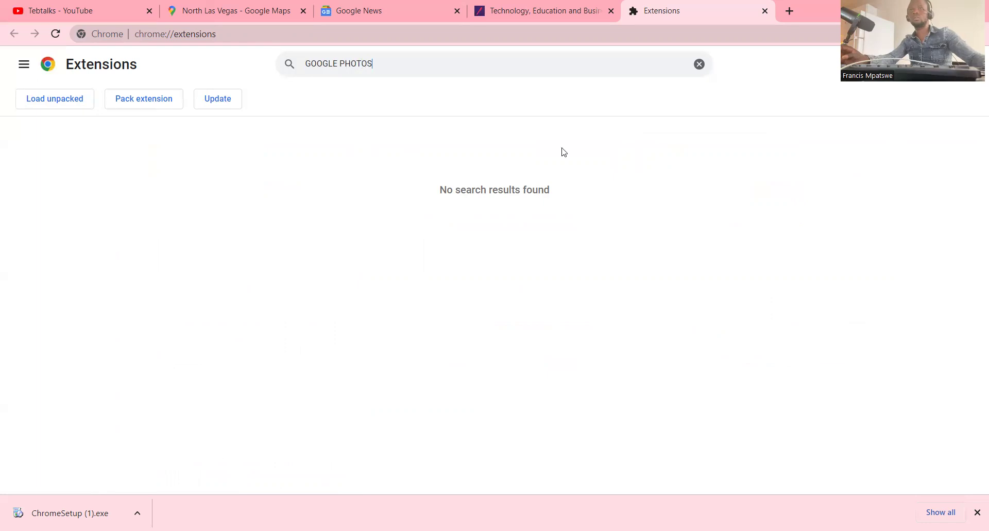
click(700, 64)
scroll(376, 199, down, 3)
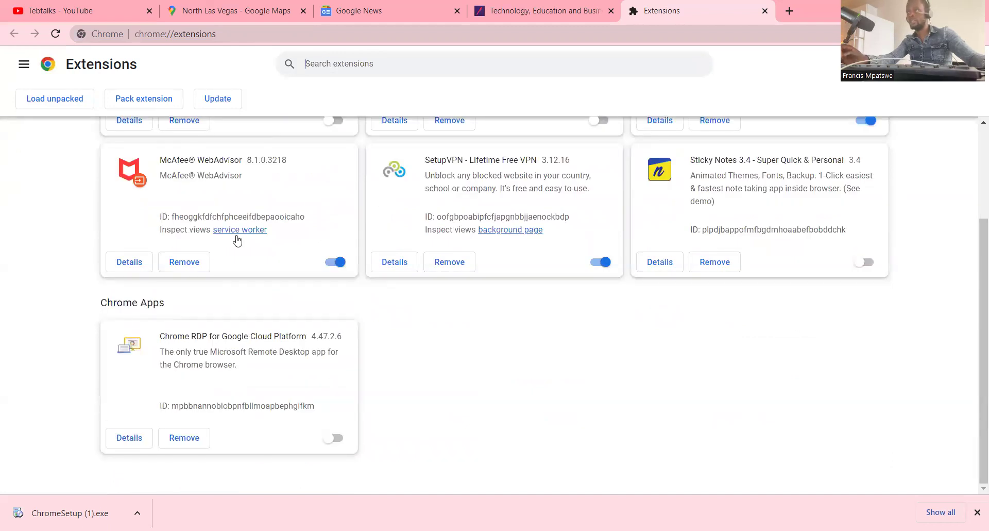
scroll(237, 240, up, 3)
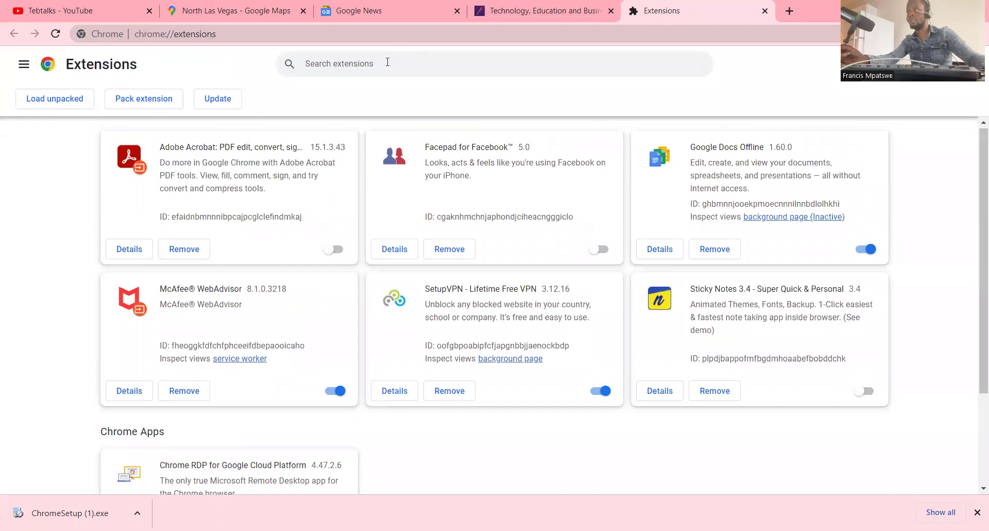
- Toggle the Extensions page side navigation, then show the Reading list side panel
click(22, 65)
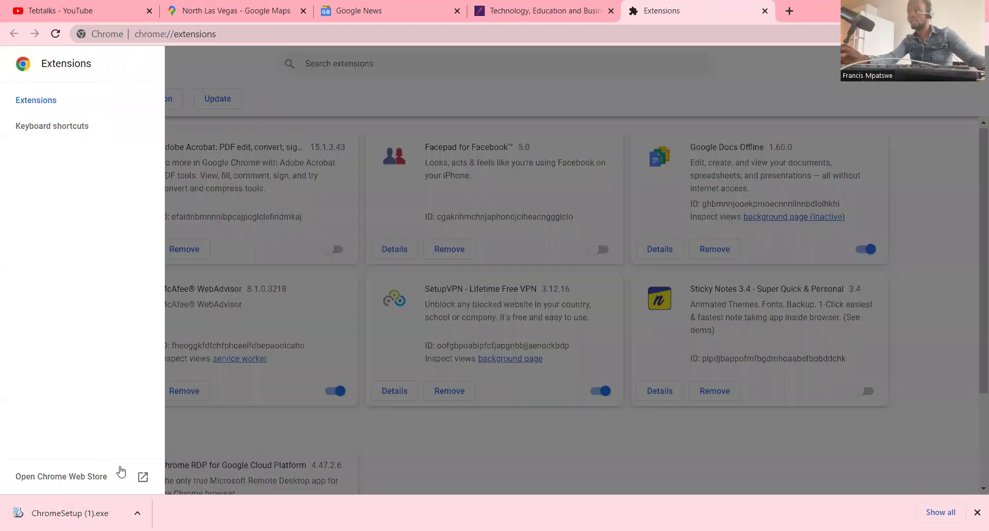
click(200, 66)
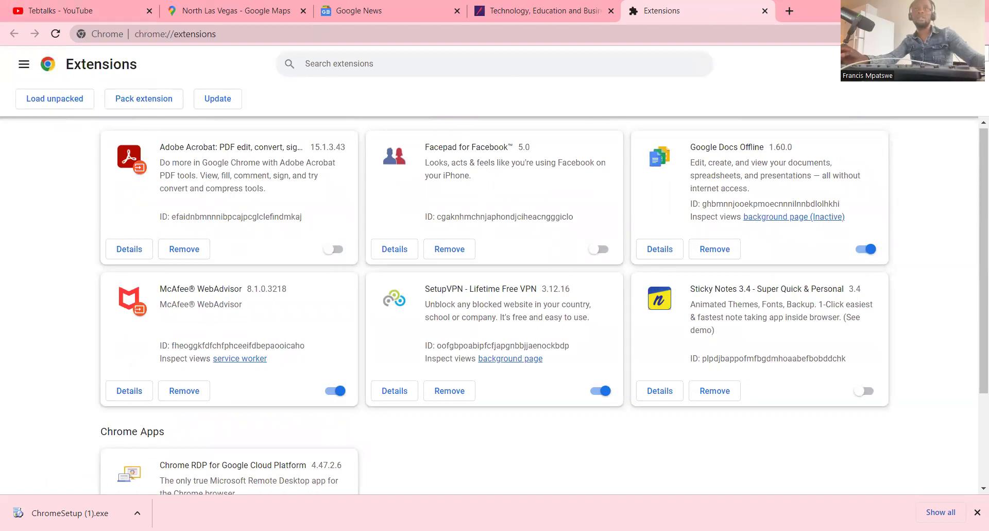
click(967, 33)
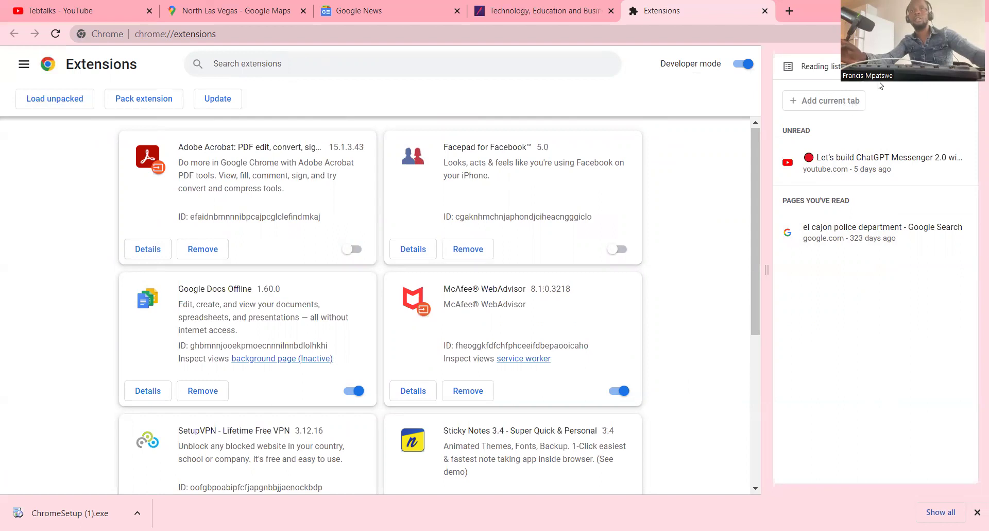
- Bookmark the Extensions page as 'Extensions' in the Mobile bookmarks folder and check its share options
click(848, 66)
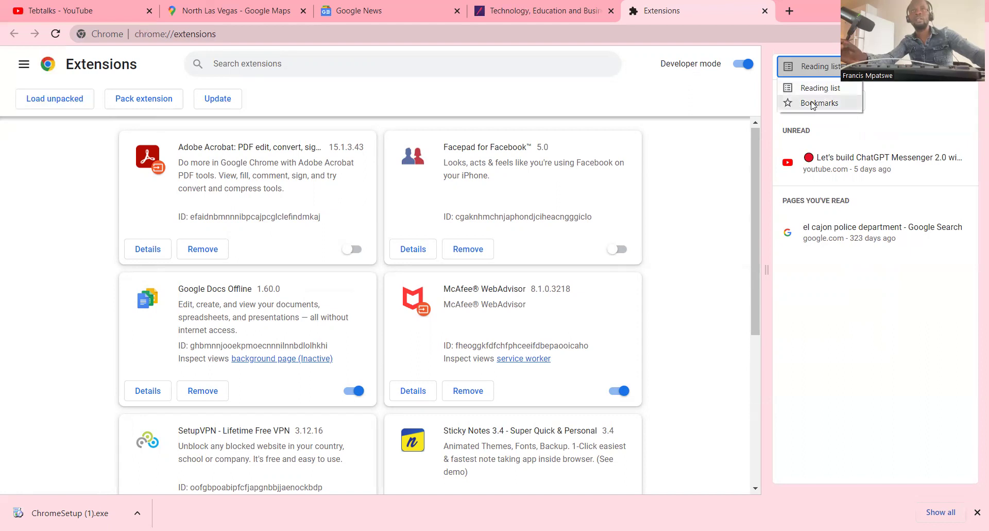
key(Escape)
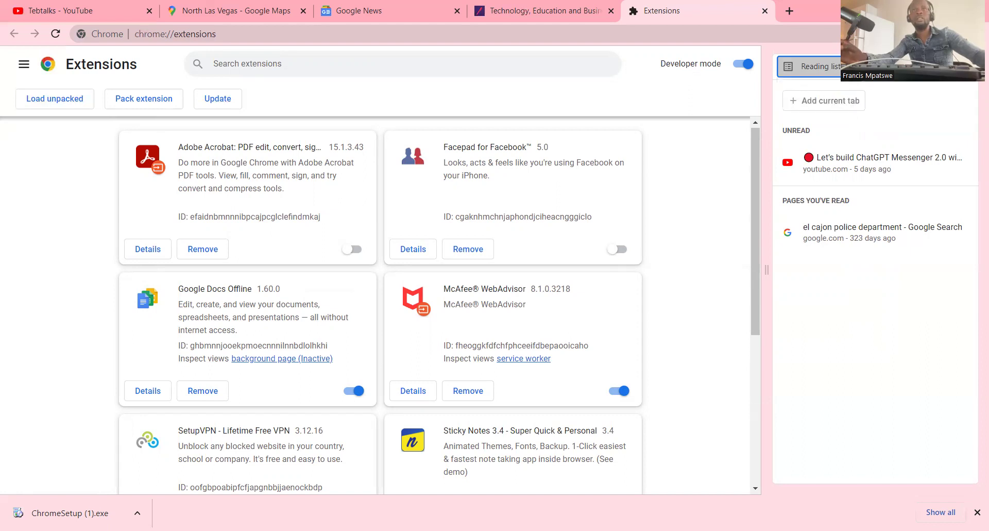
key(ctrl+d)
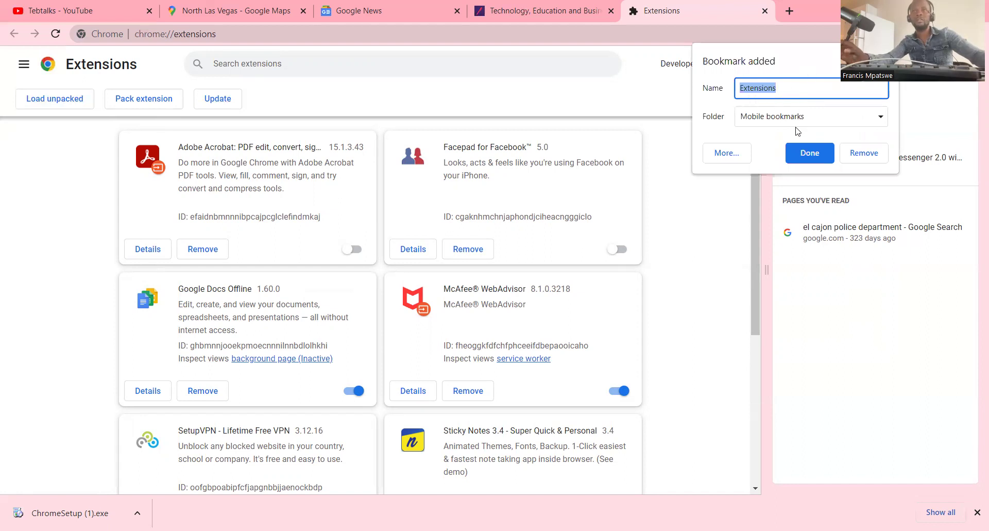
click(783, 118)
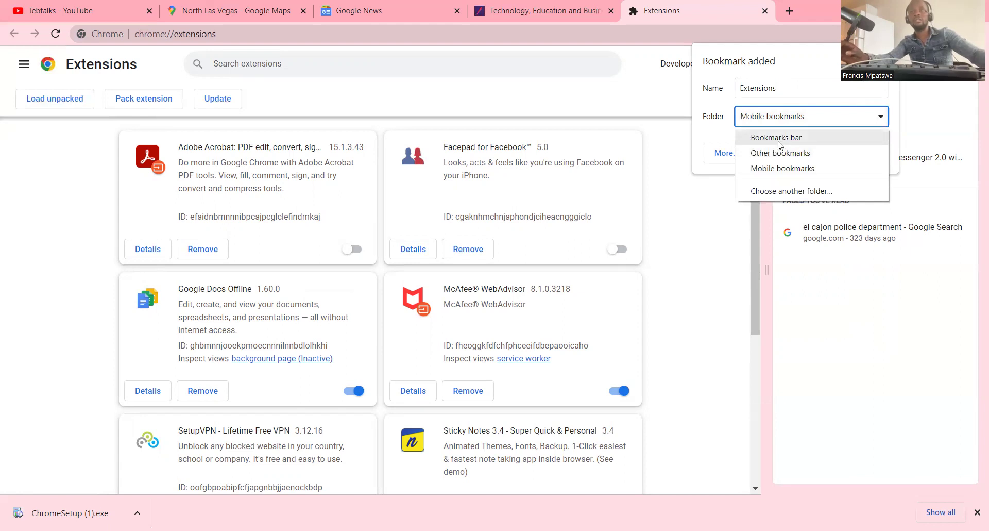
click(801, 192)
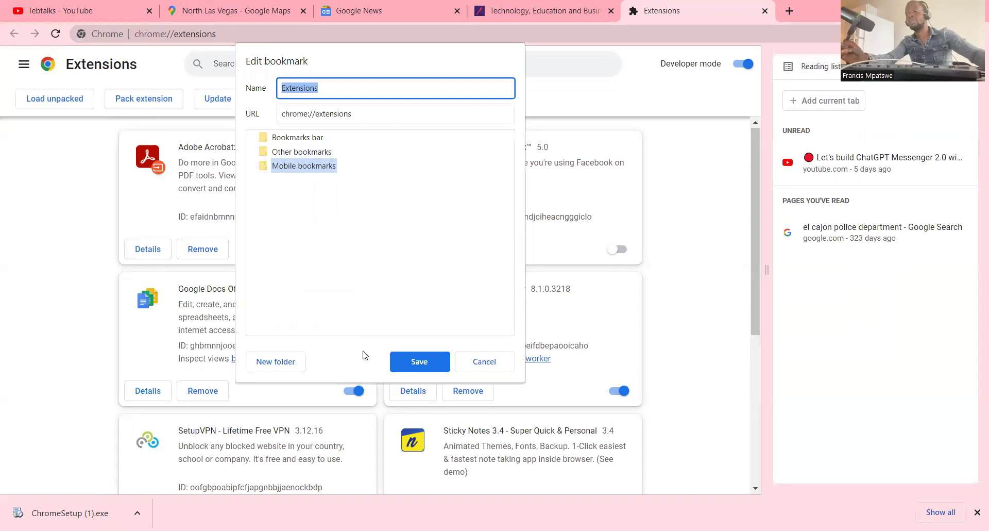
click(420, 361)
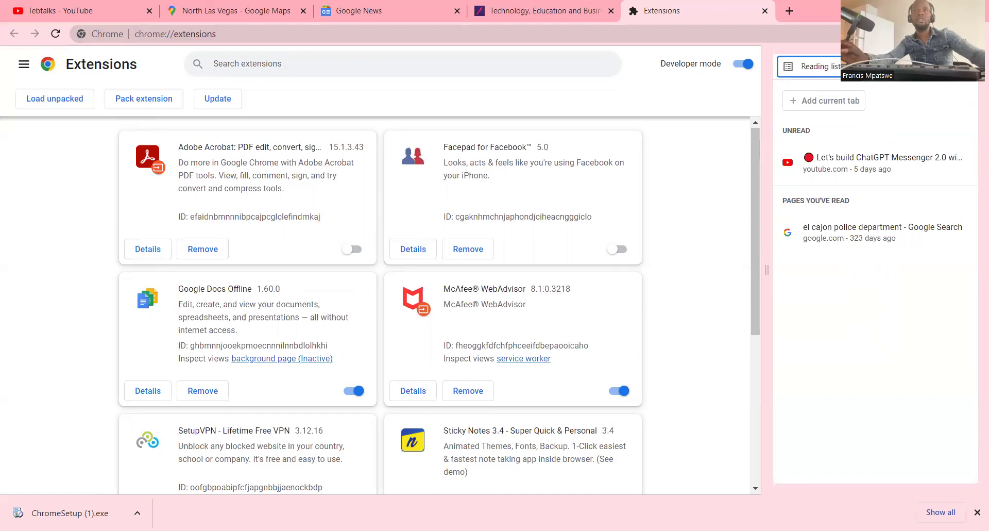
click(891, 34)
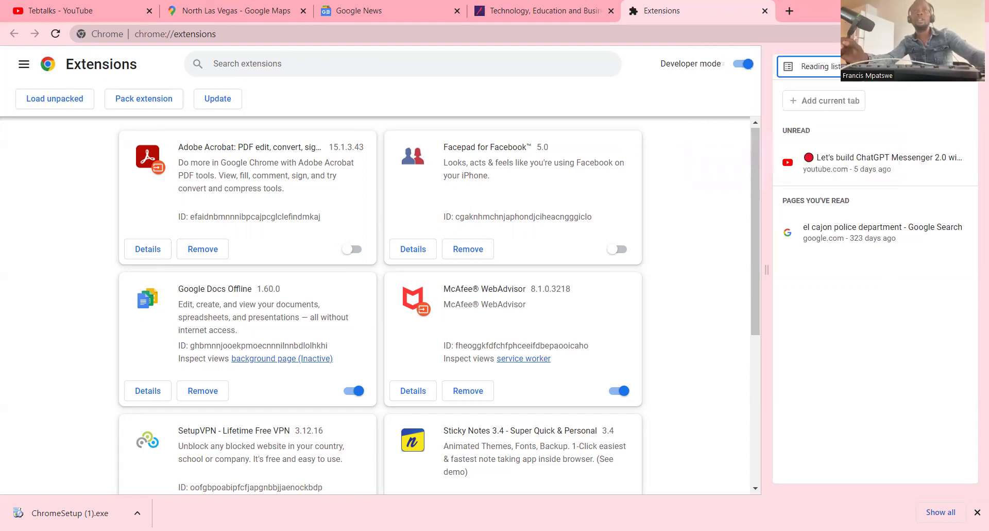
click(978, 33)
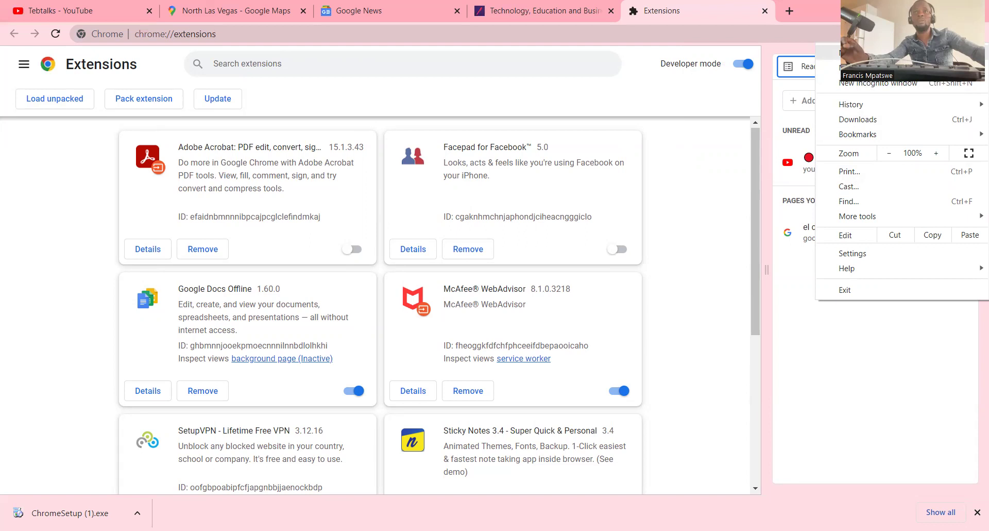
- Open a sixth tab showing the New Tab page, with the reading list panel still alongside
click(876, 52)
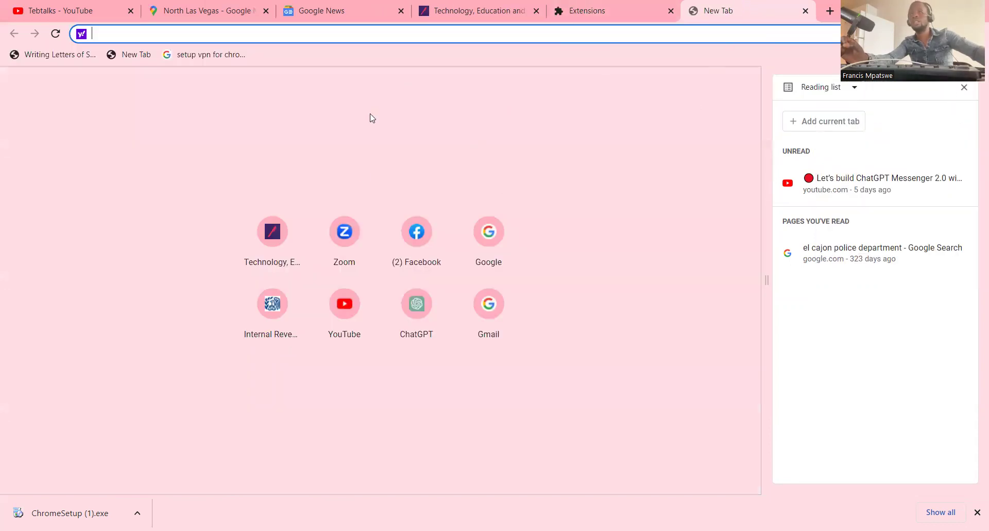
click(977, 34)
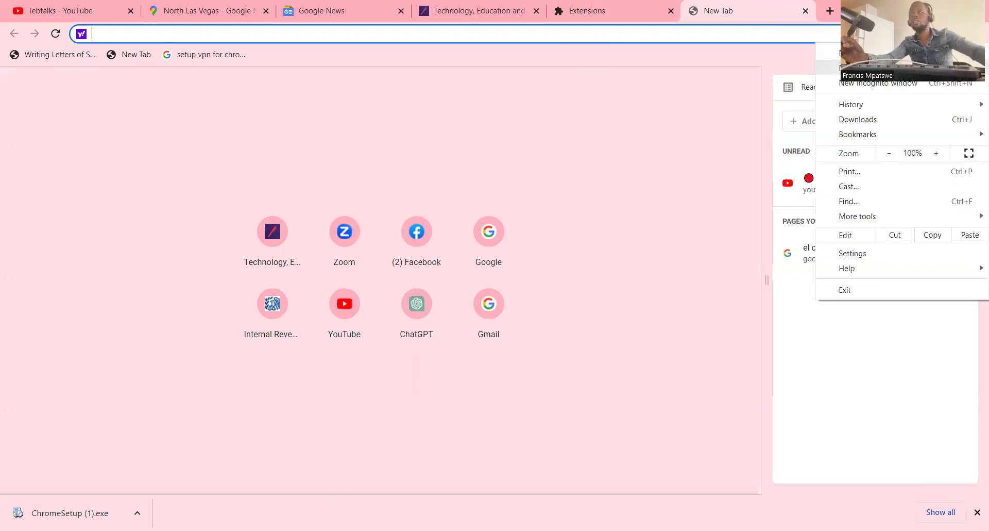
key(Escape)
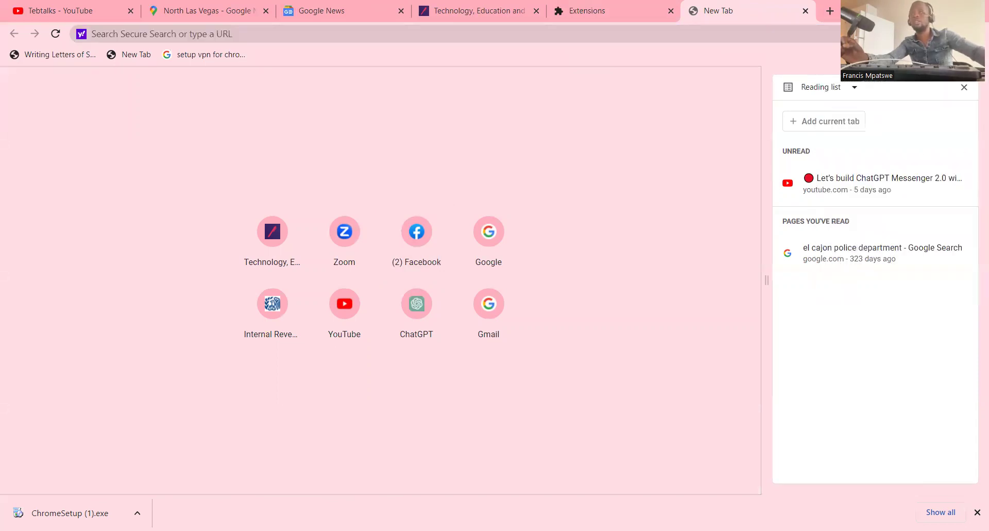